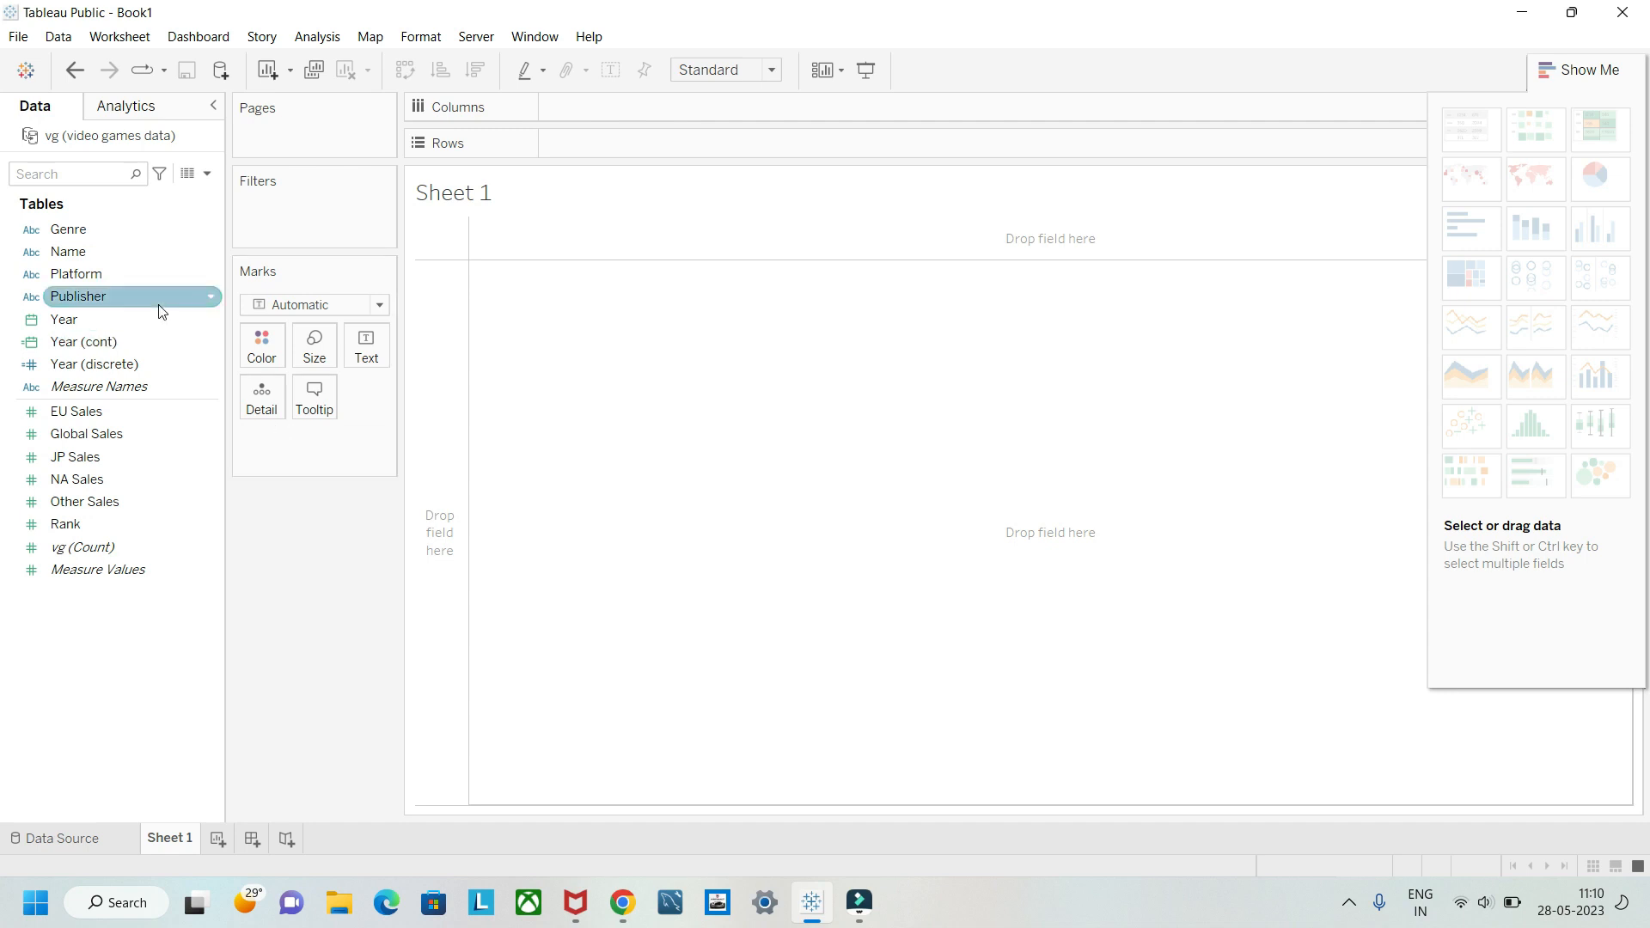
click(100, 251)
click(96, 231)
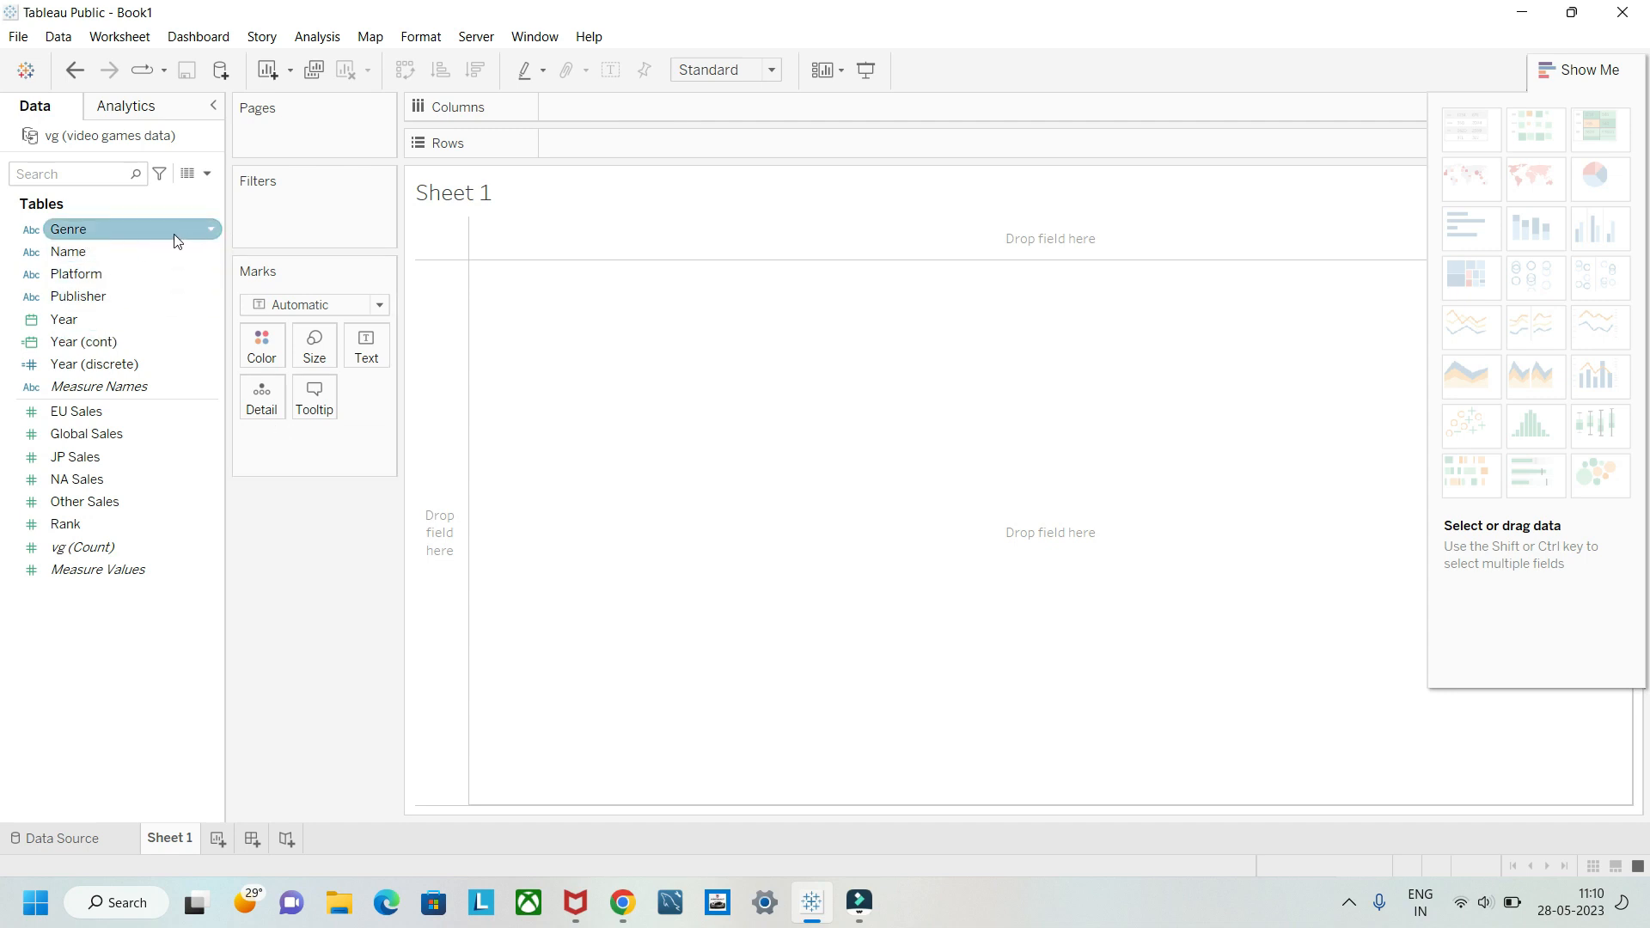
click(201, 253)
click(211, 319)
click(205, 229)
click(211, 230)
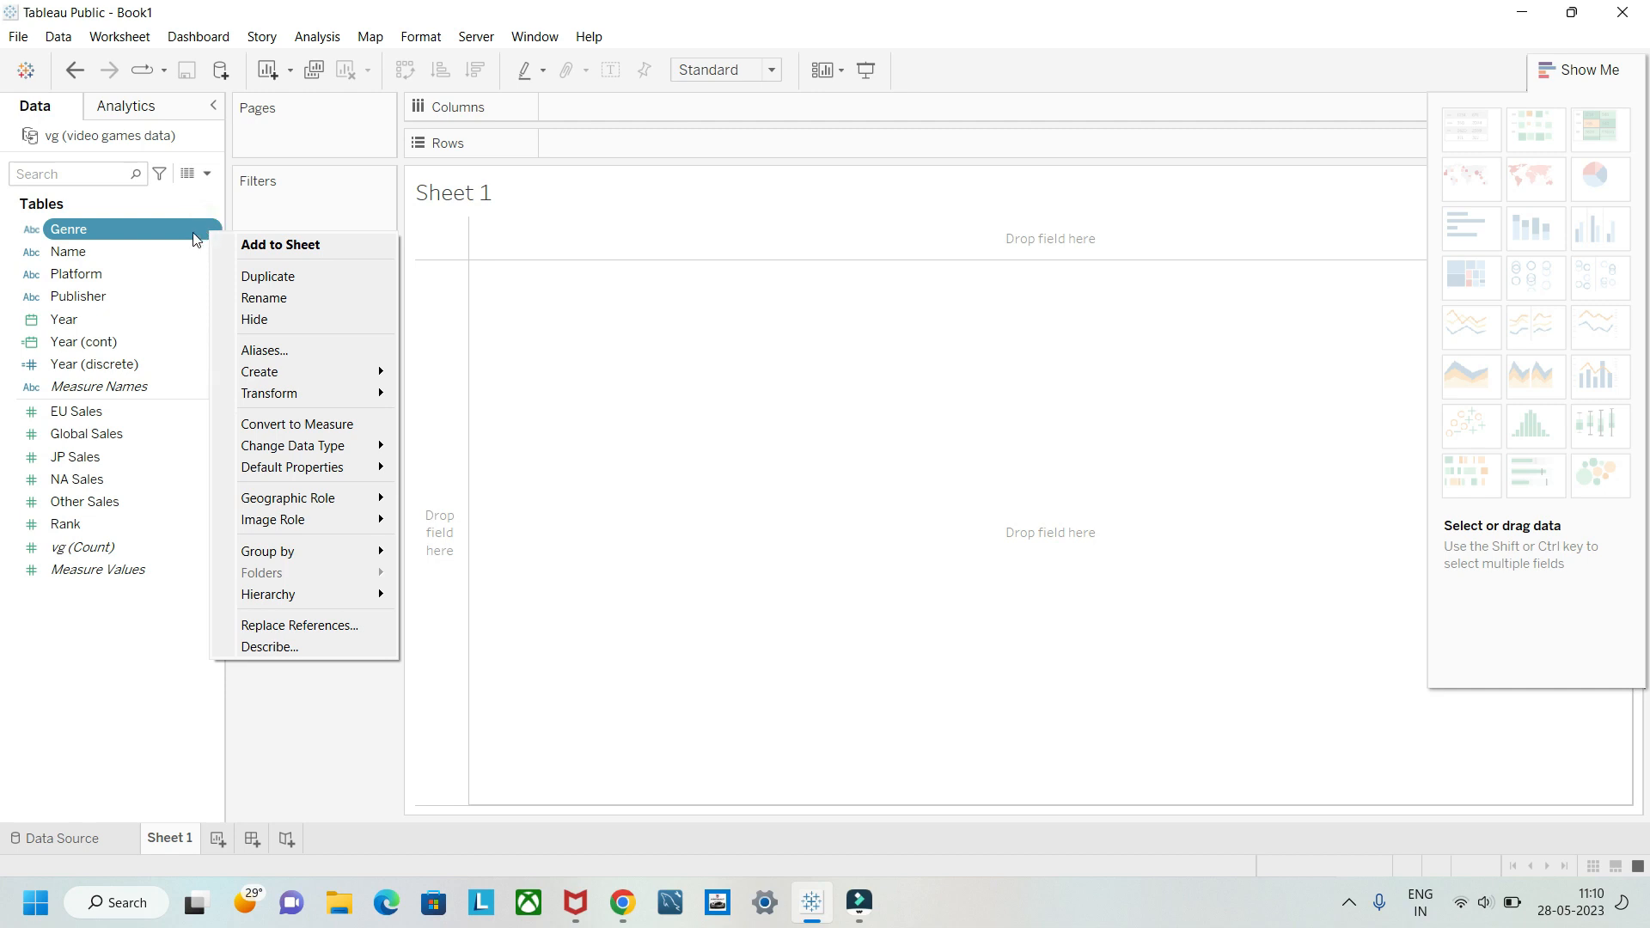
click(199, 236)
click(201, 235)
click(210, 231)
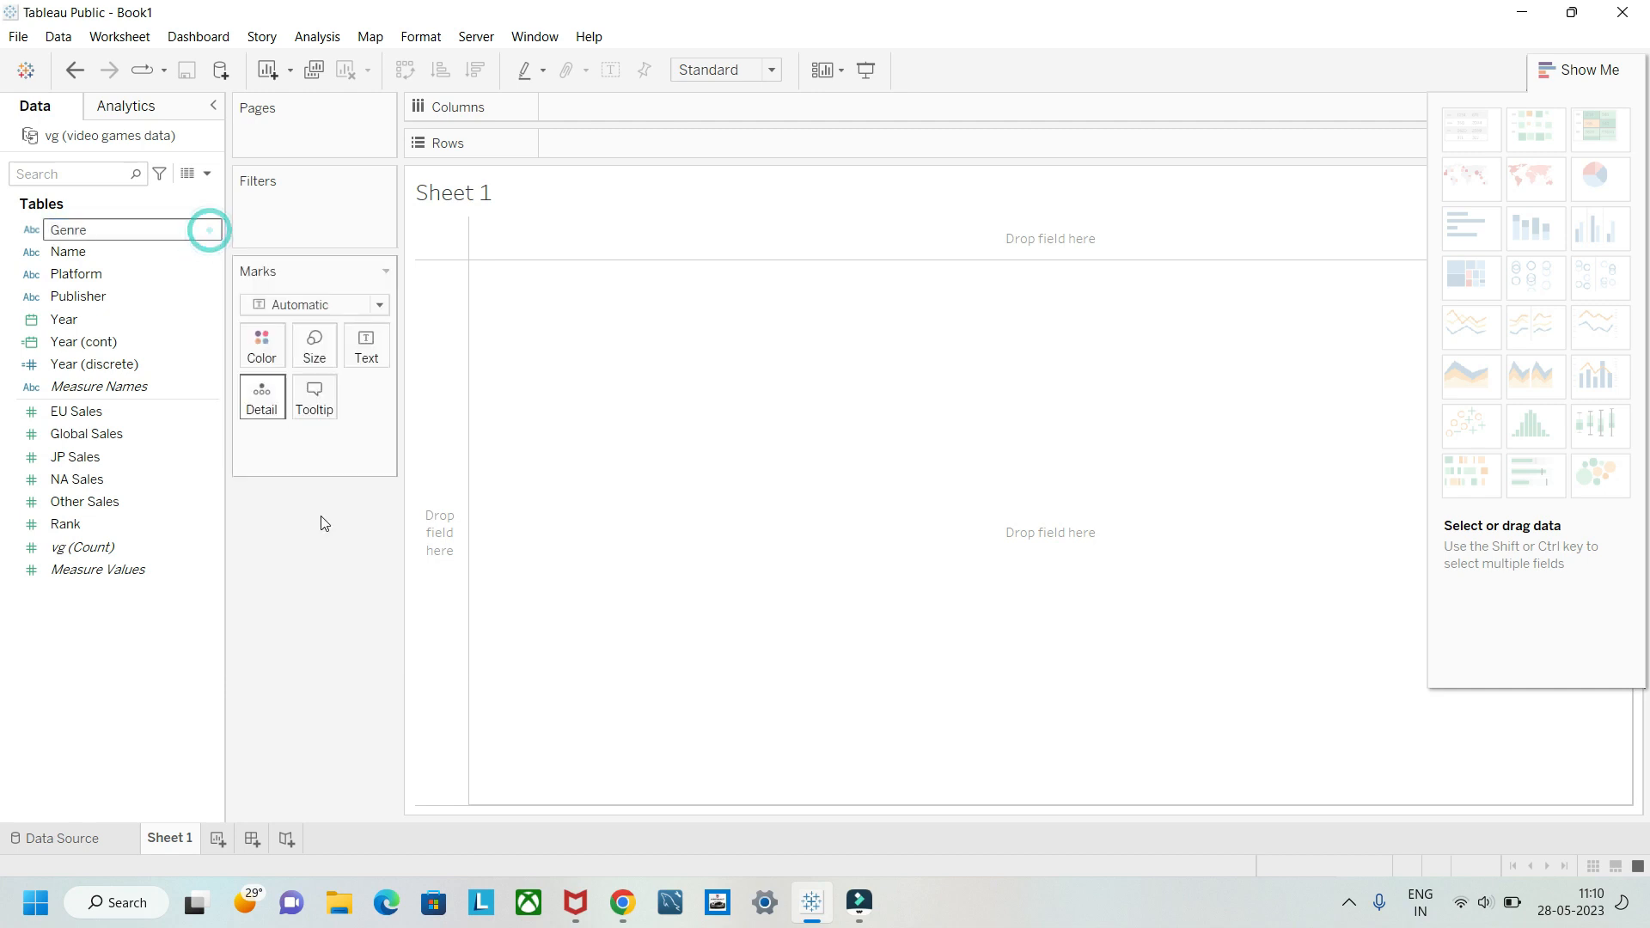
click(335, 557)
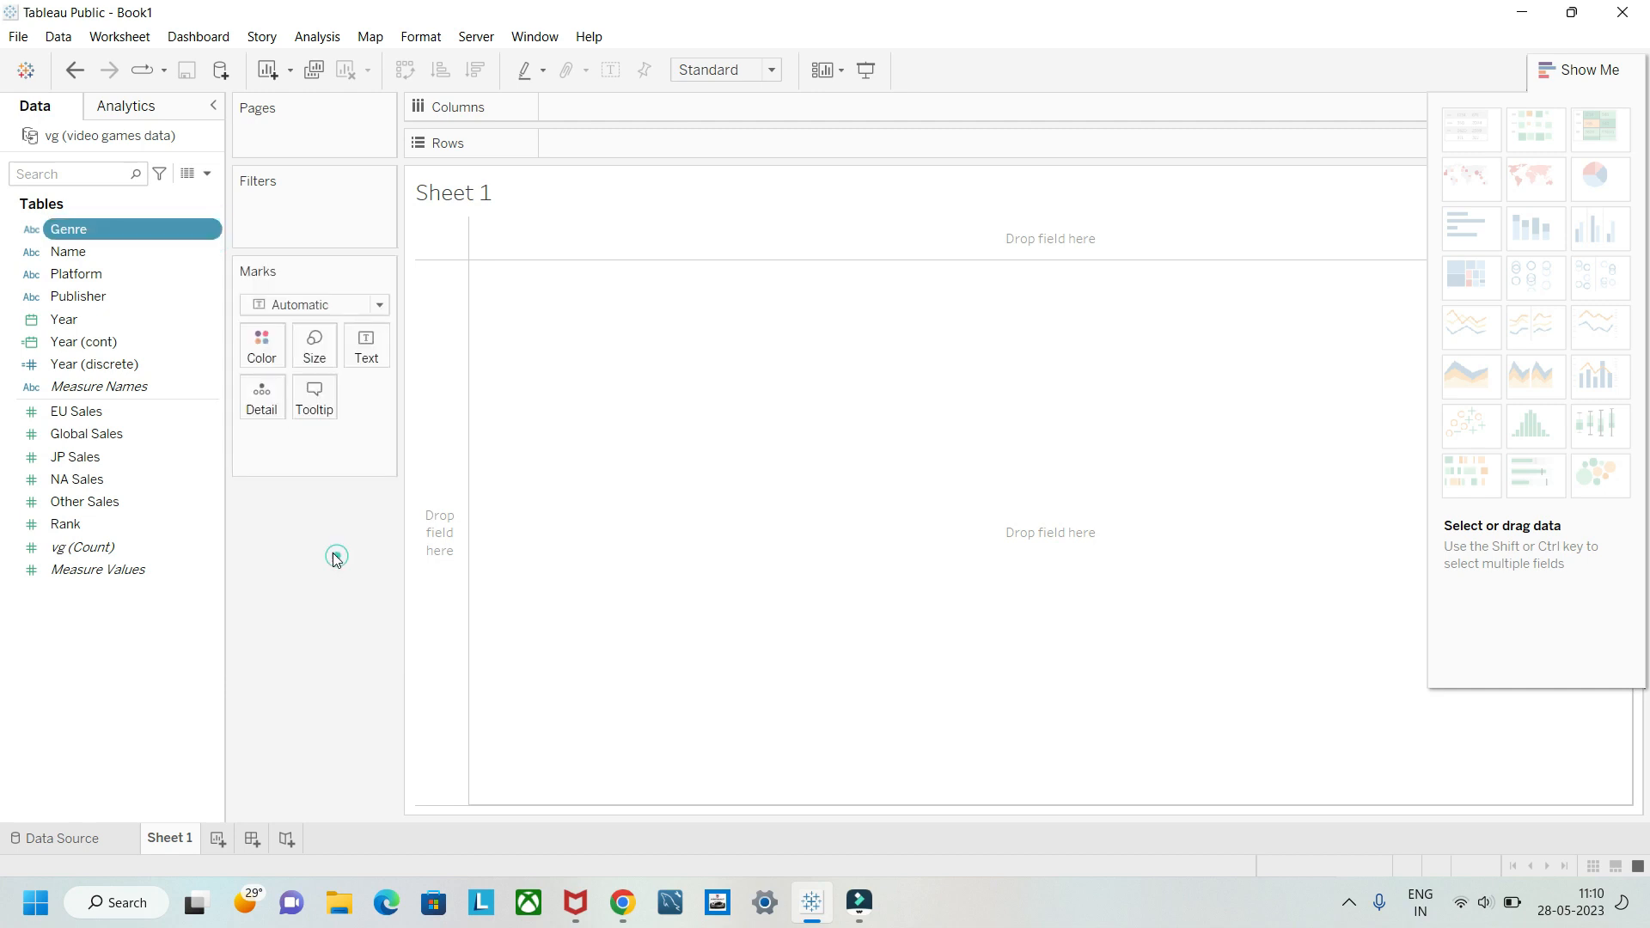
Step: Create a group on the Genre field that combines Action, Shooter and Strategy, and apply it
click(211, 232)
mouse_move(330, 378)
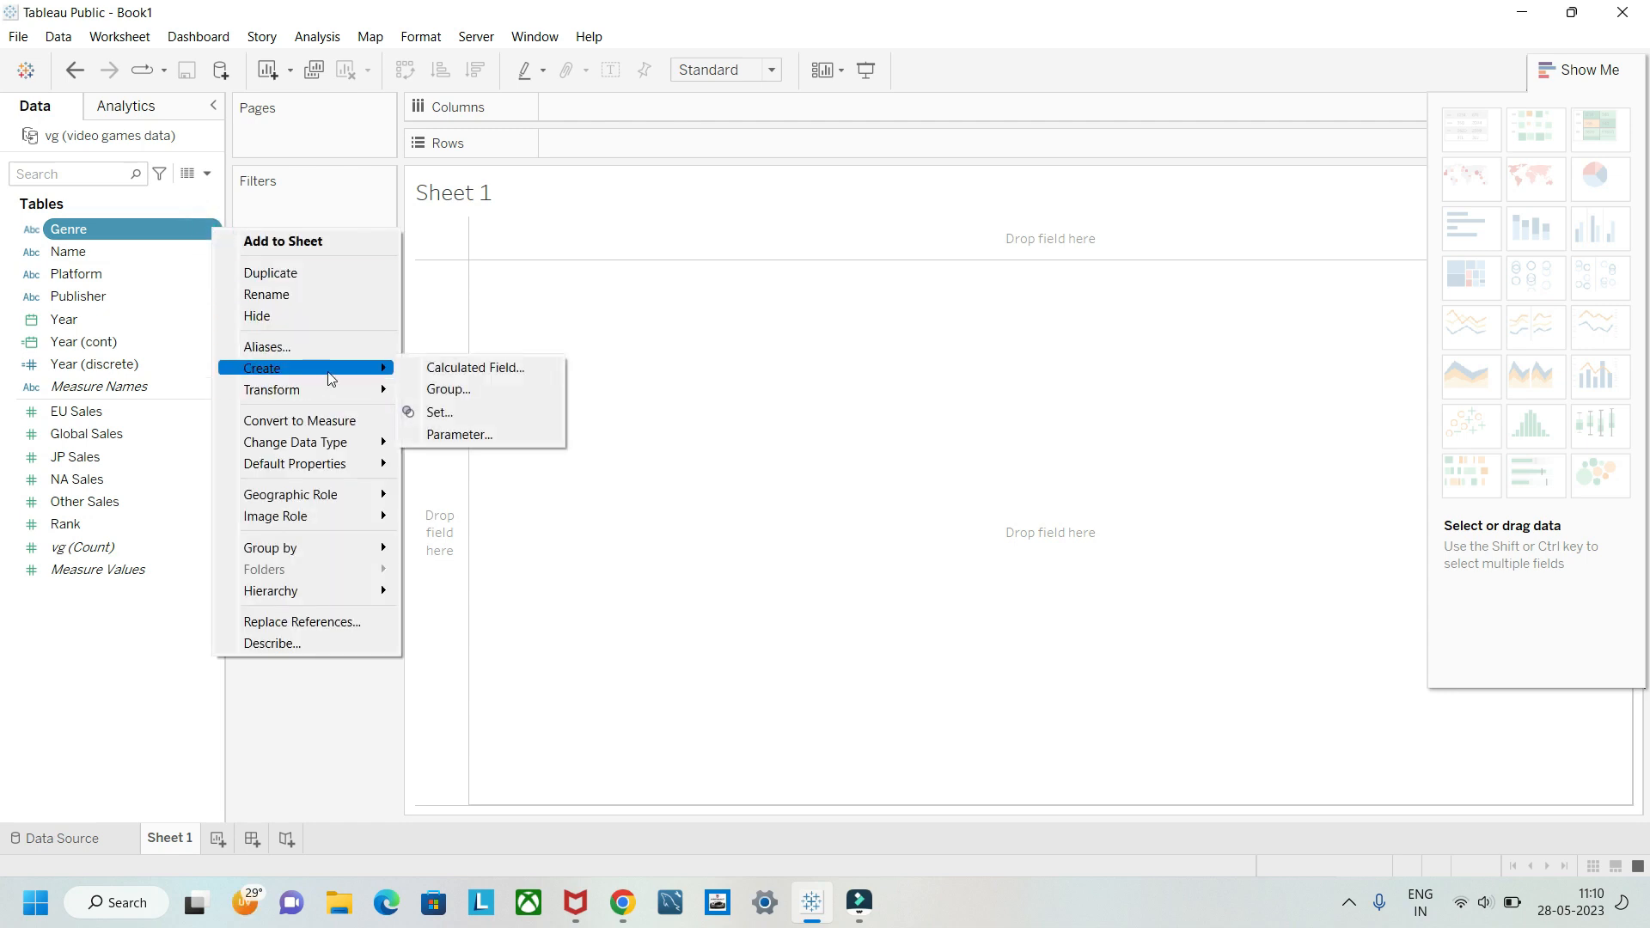
click(436, 394)
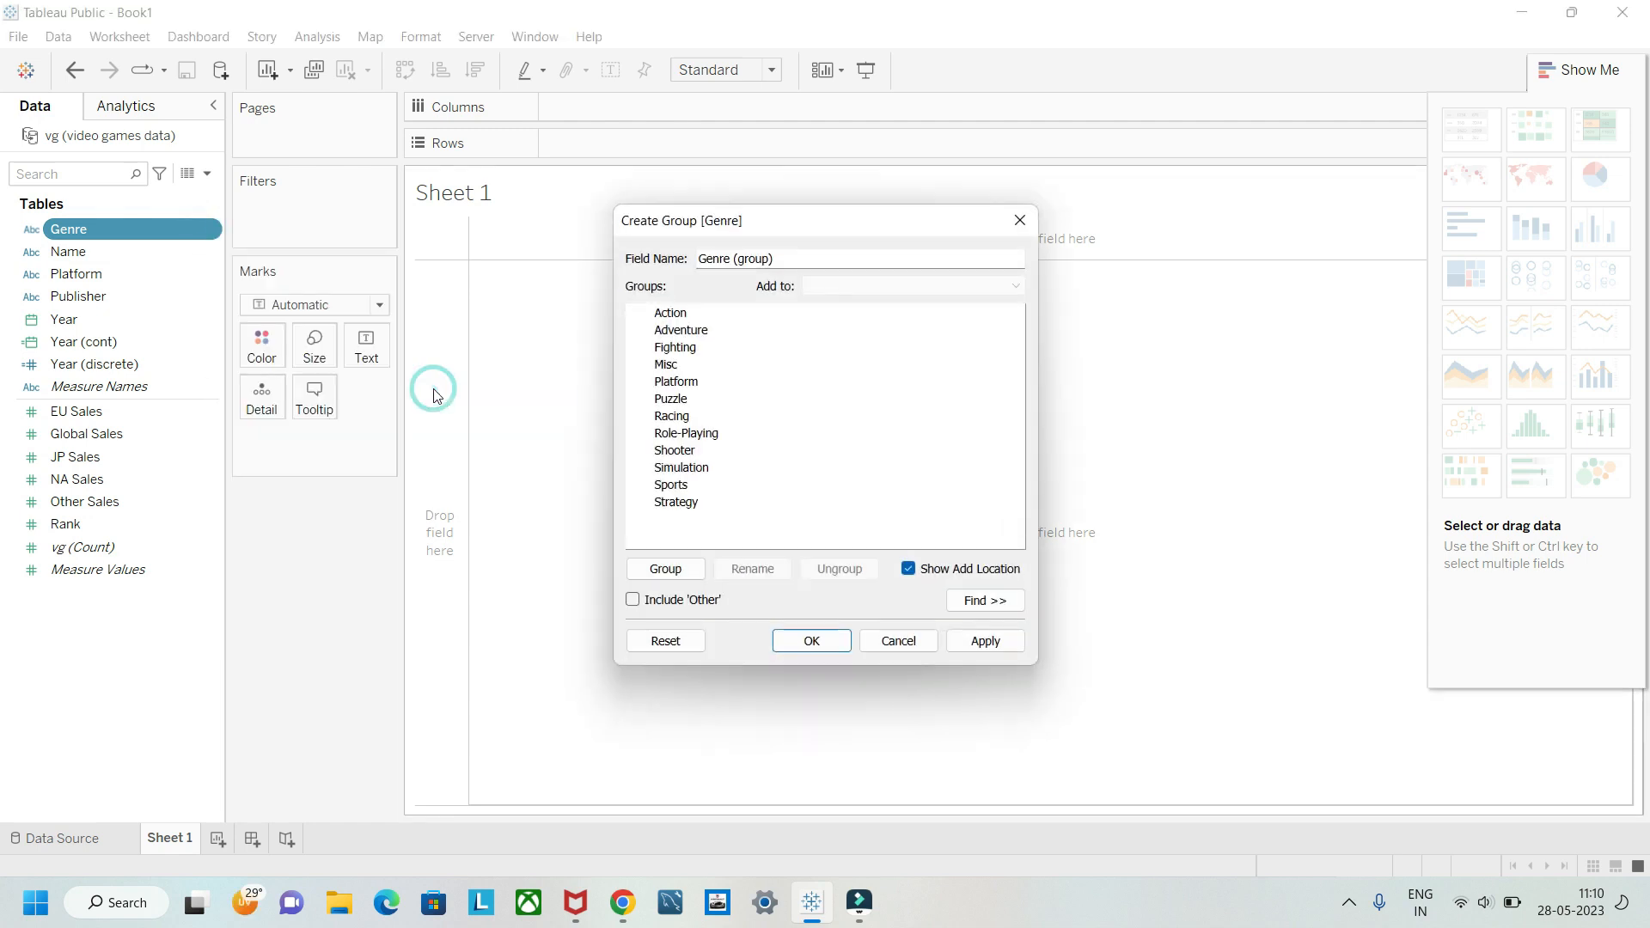
click(676, 318)
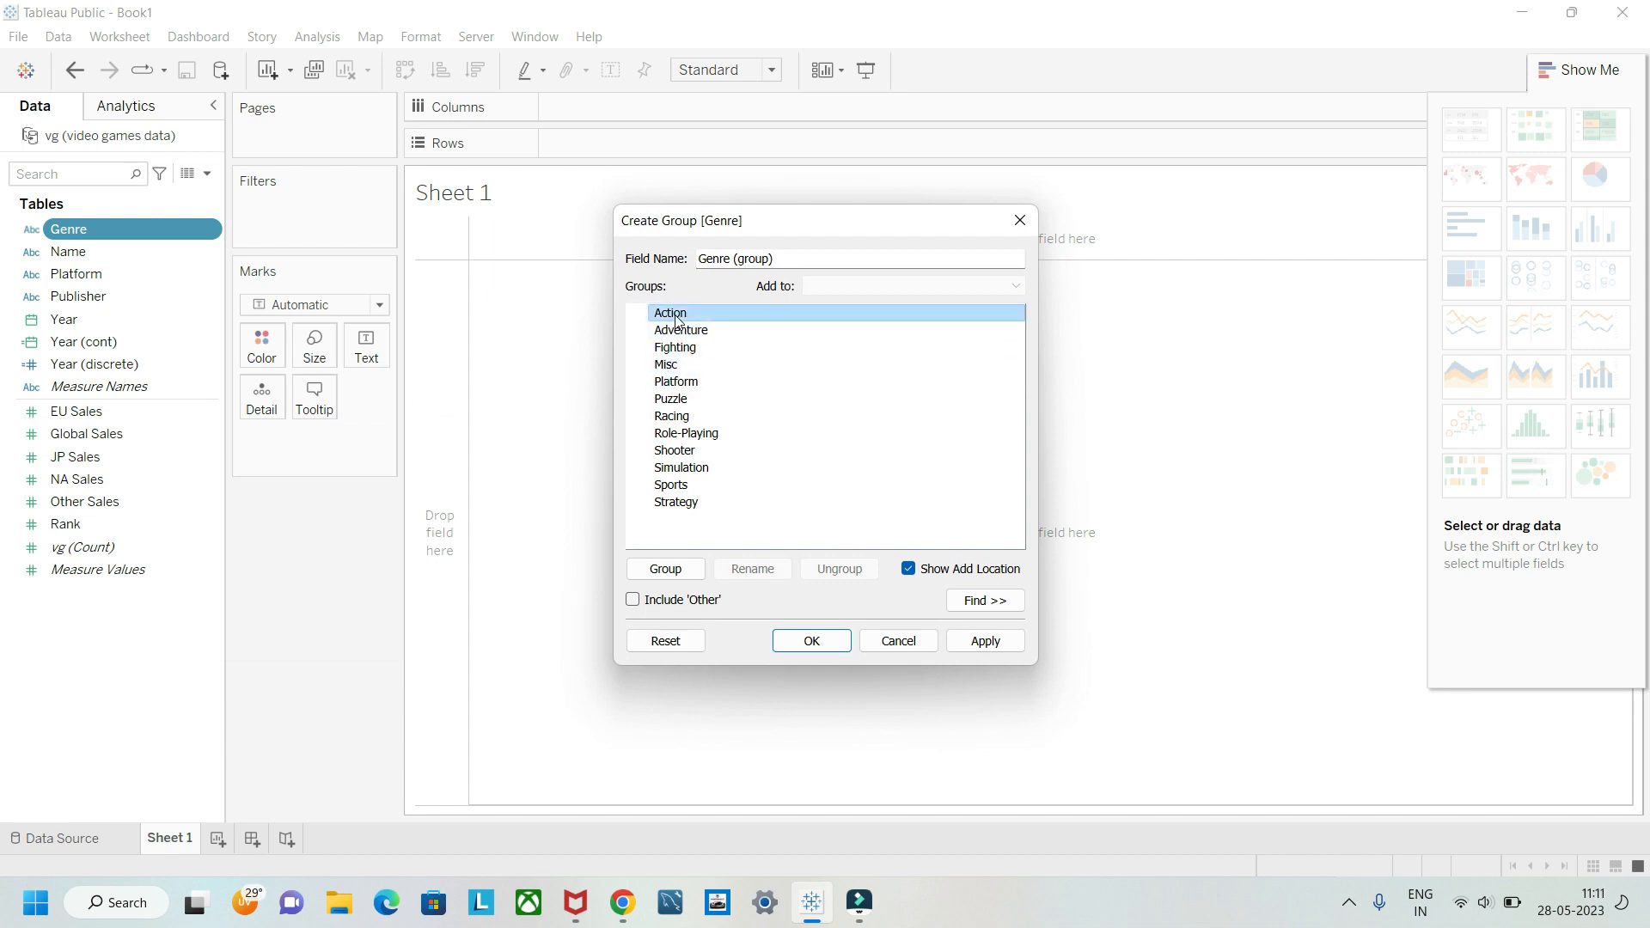
ctrl+click(688, 453)
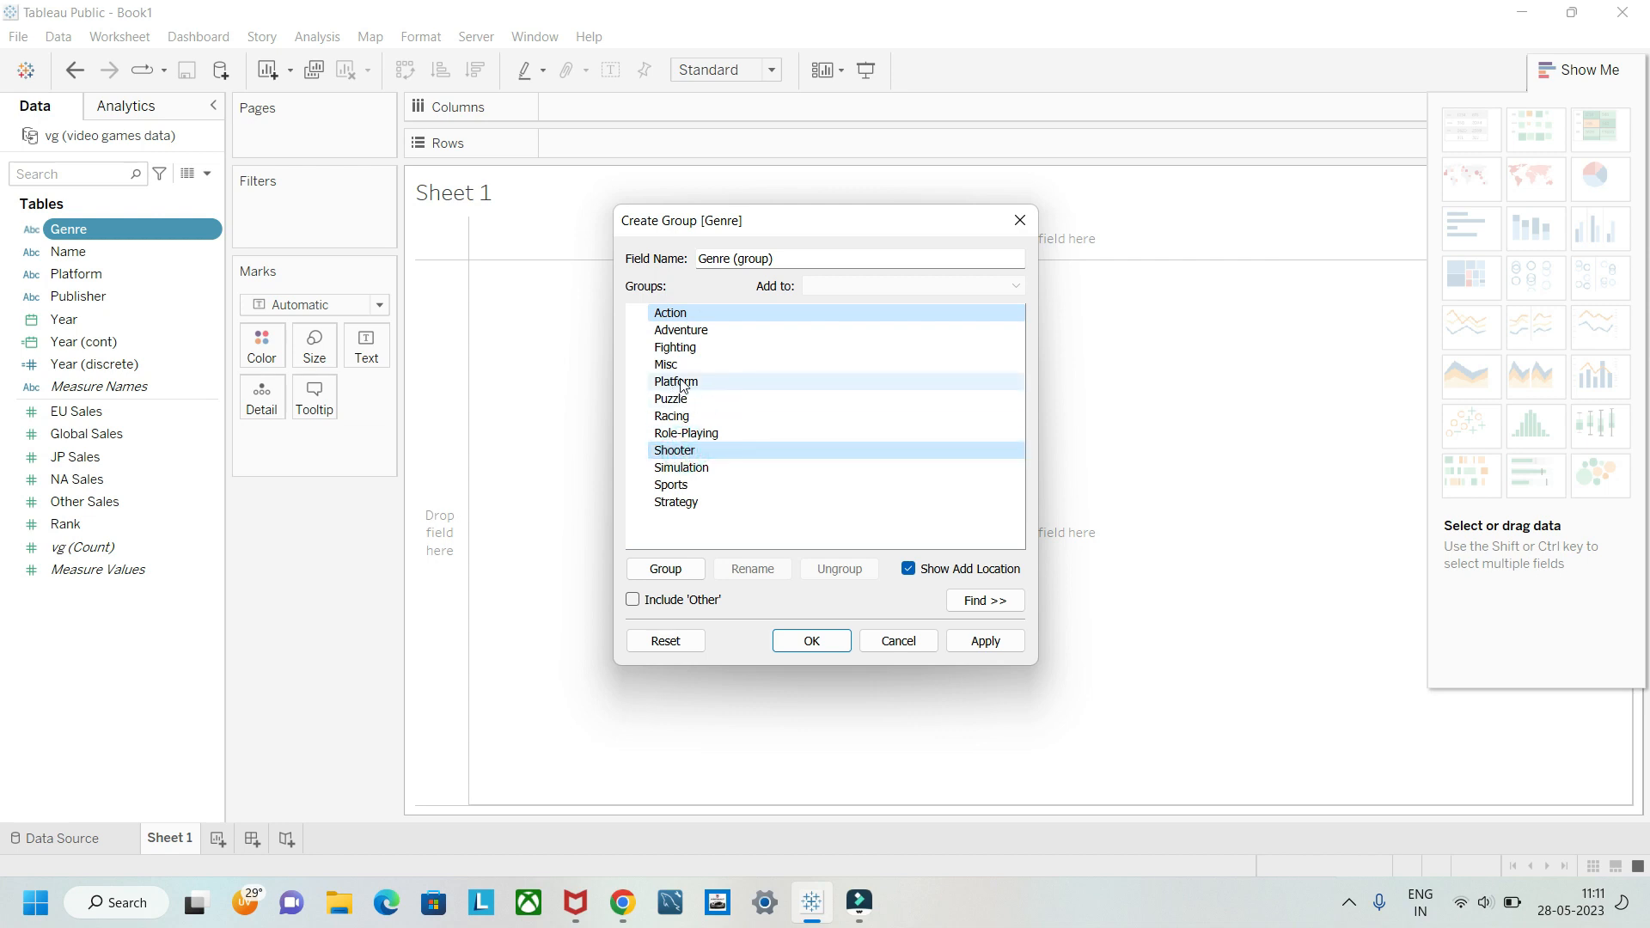
ctrl+click(672, 506)
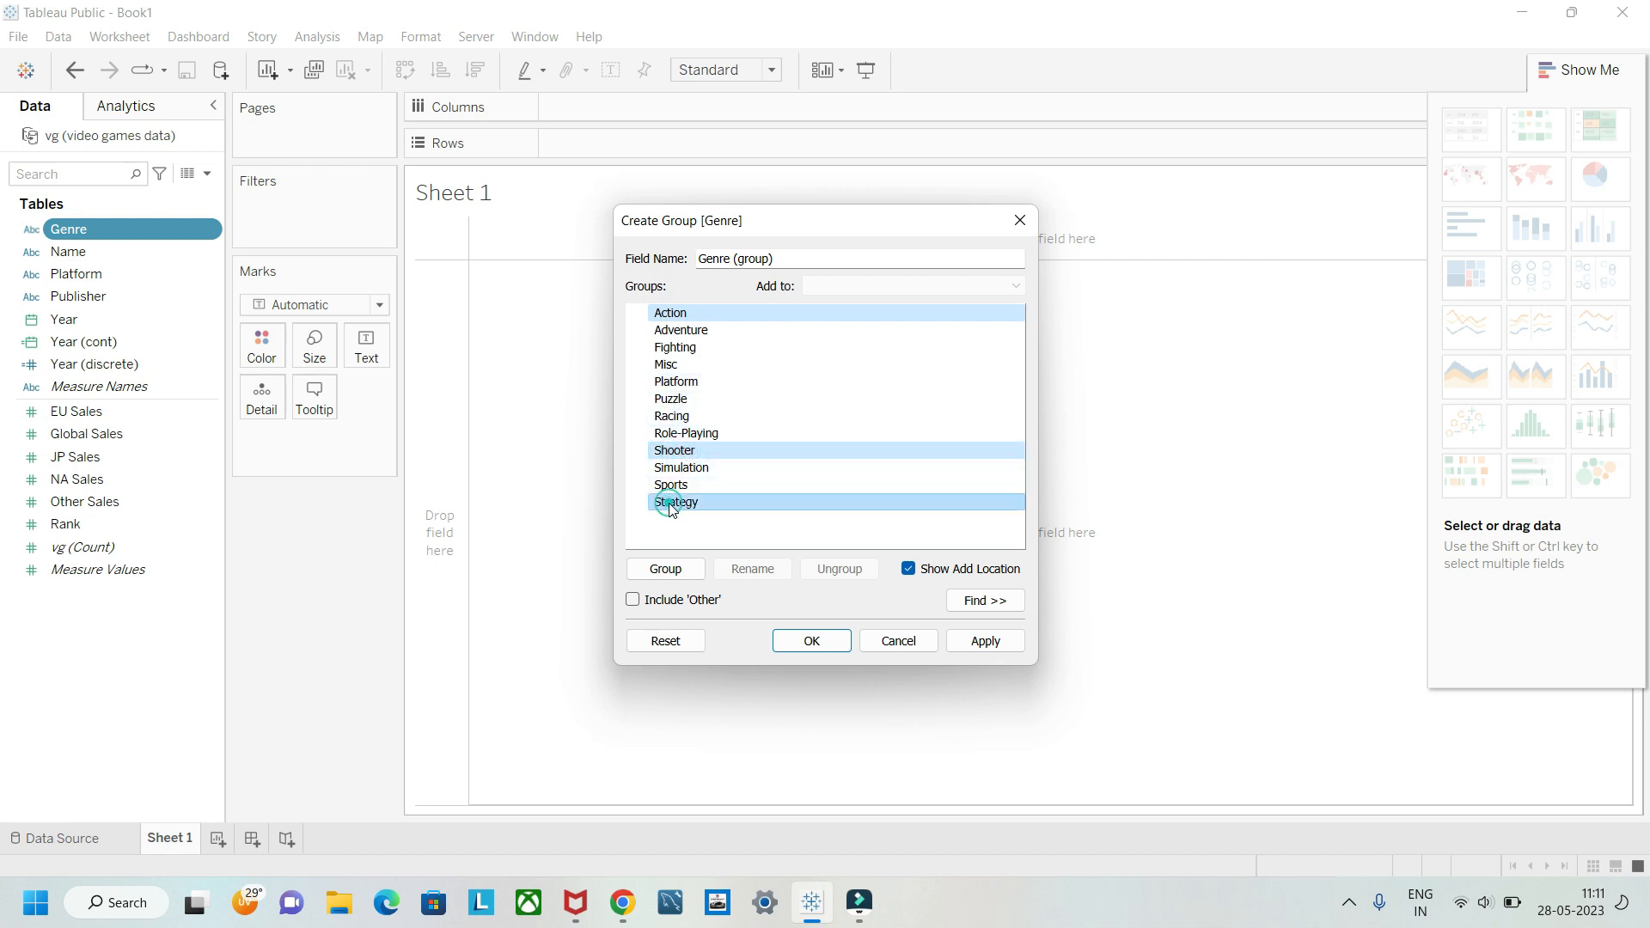
click(666, 571)
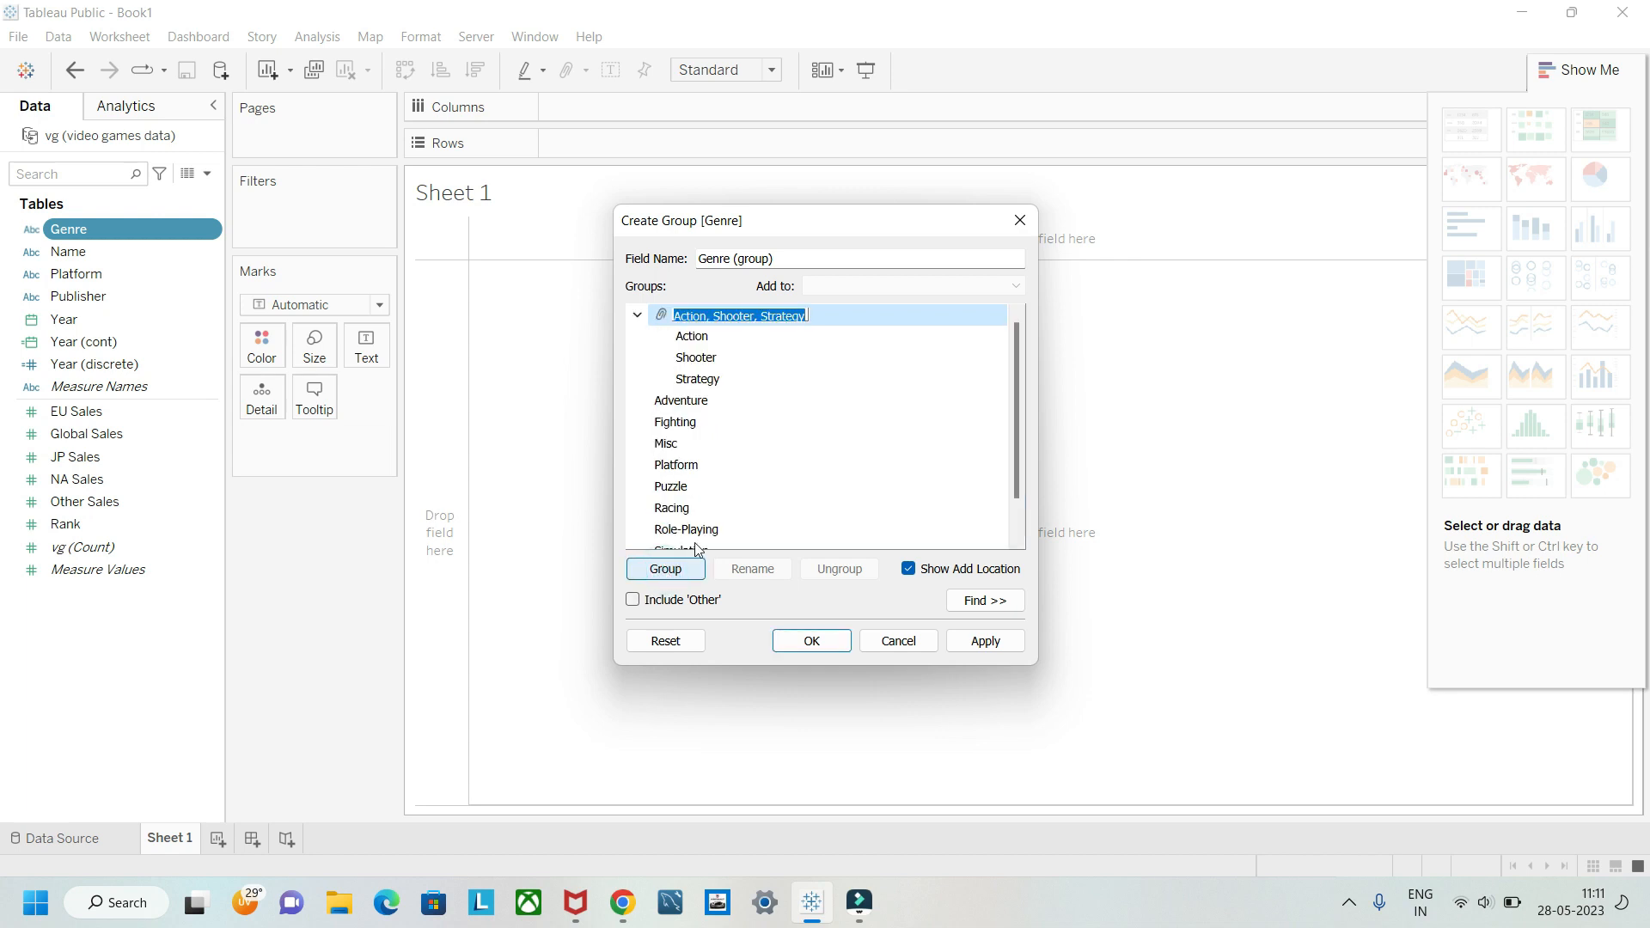
click(986, 641)
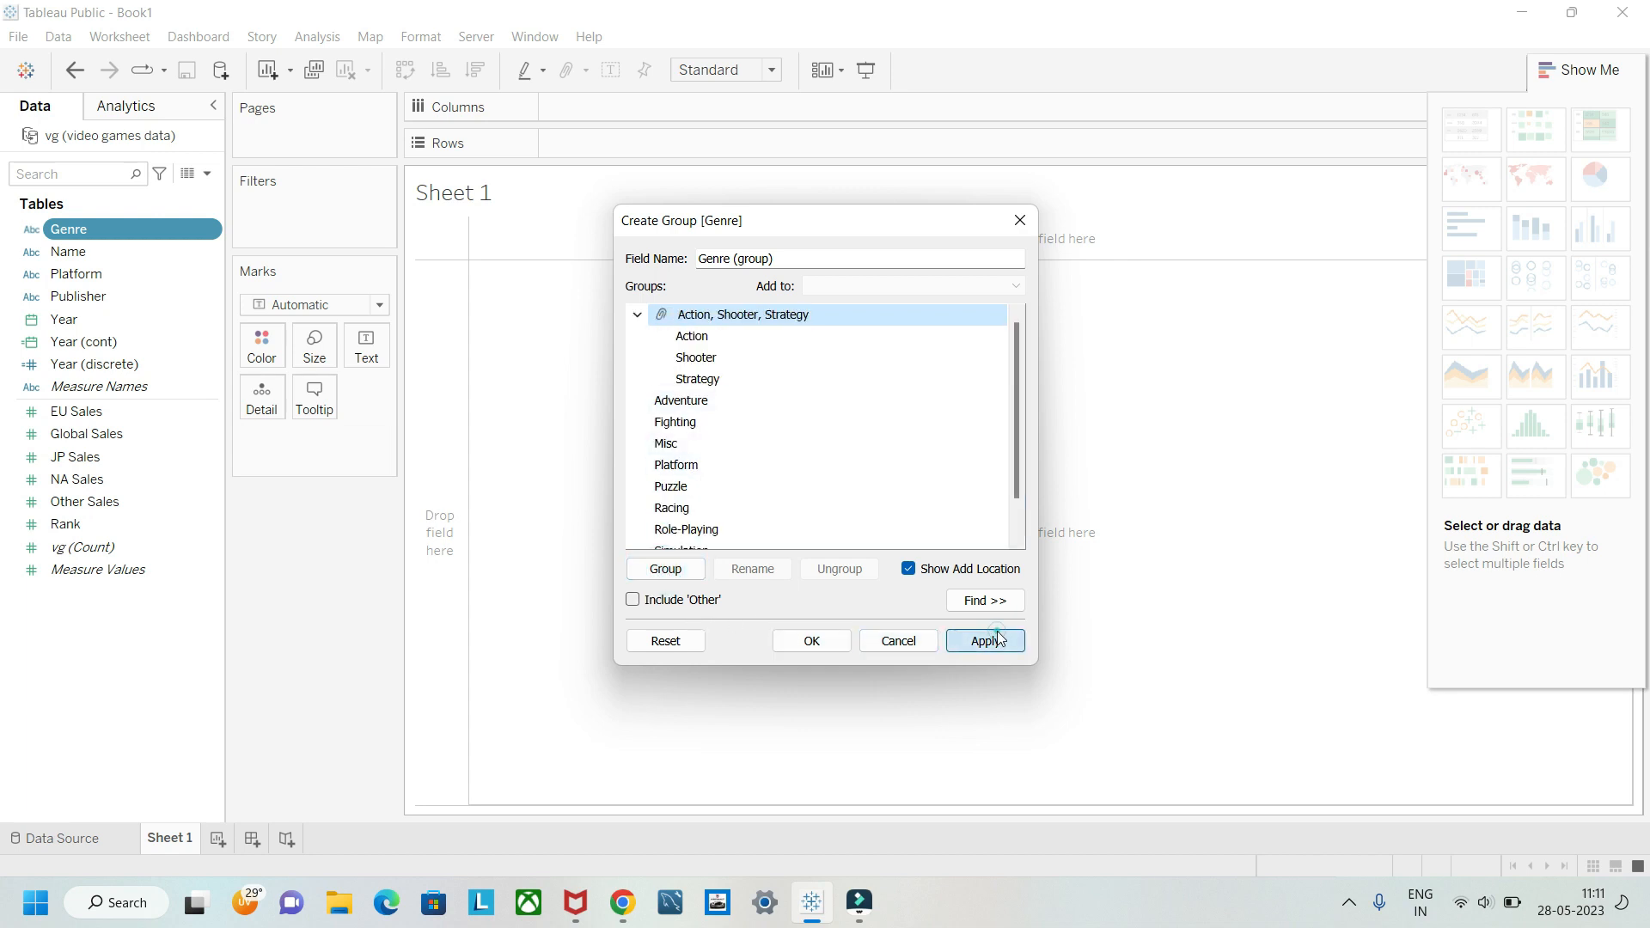
click(816, 643)
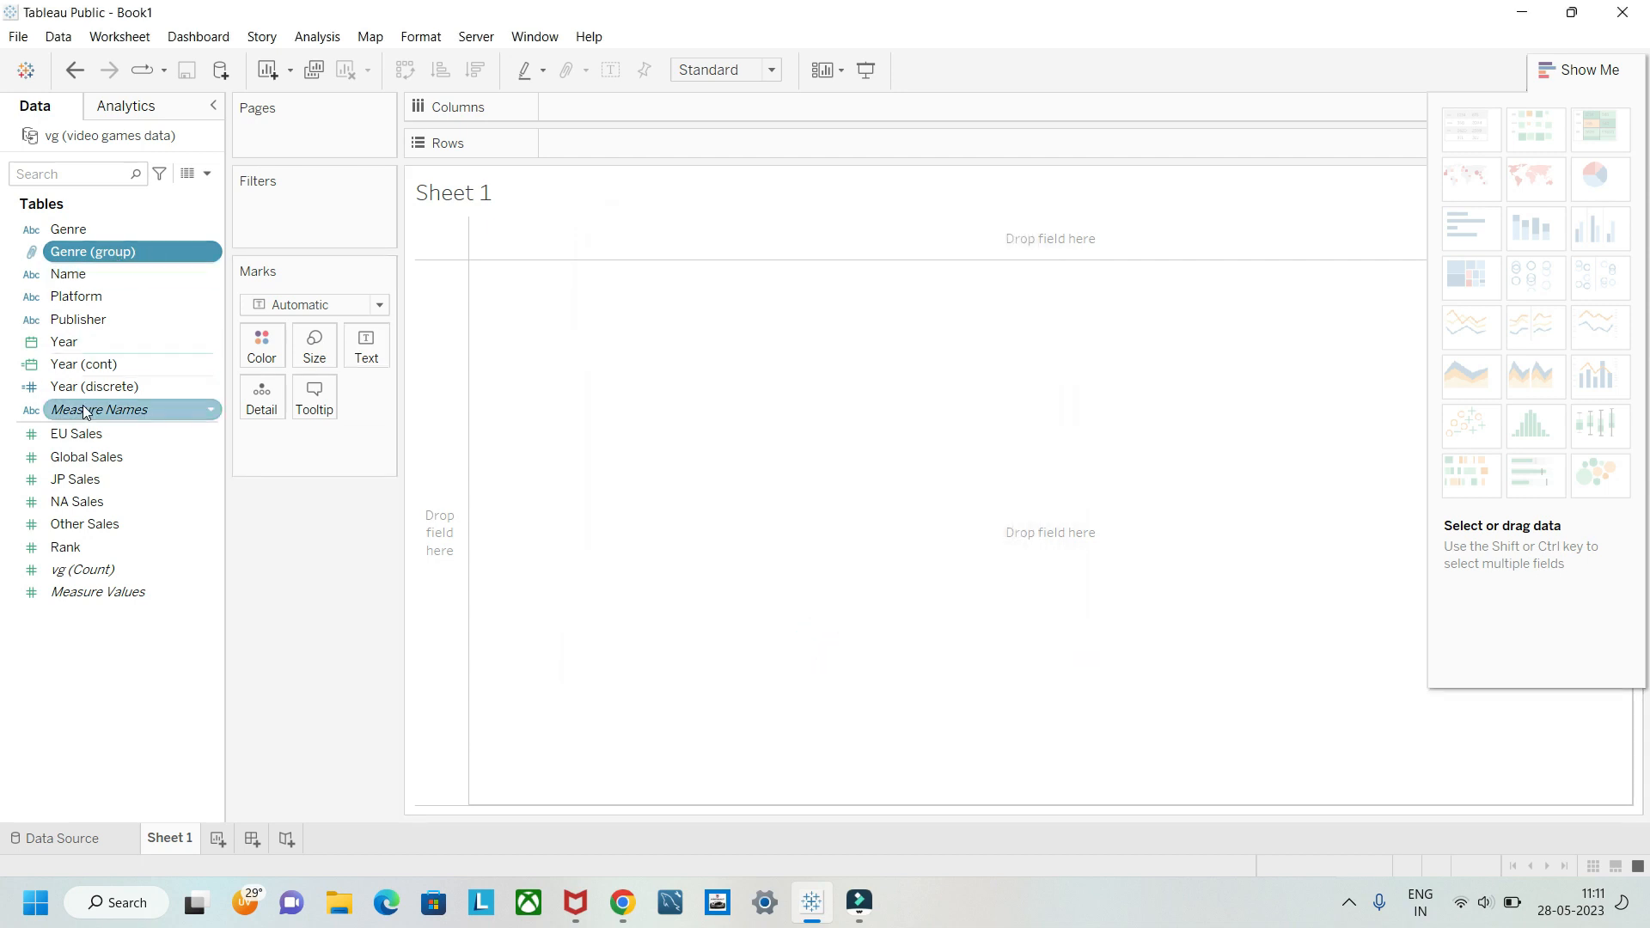
Step: Build a horizontal bar chart with EU Sales on columns and Genre (group) on rows, using the Bar mark type
drag(68, 431, 570, 141)
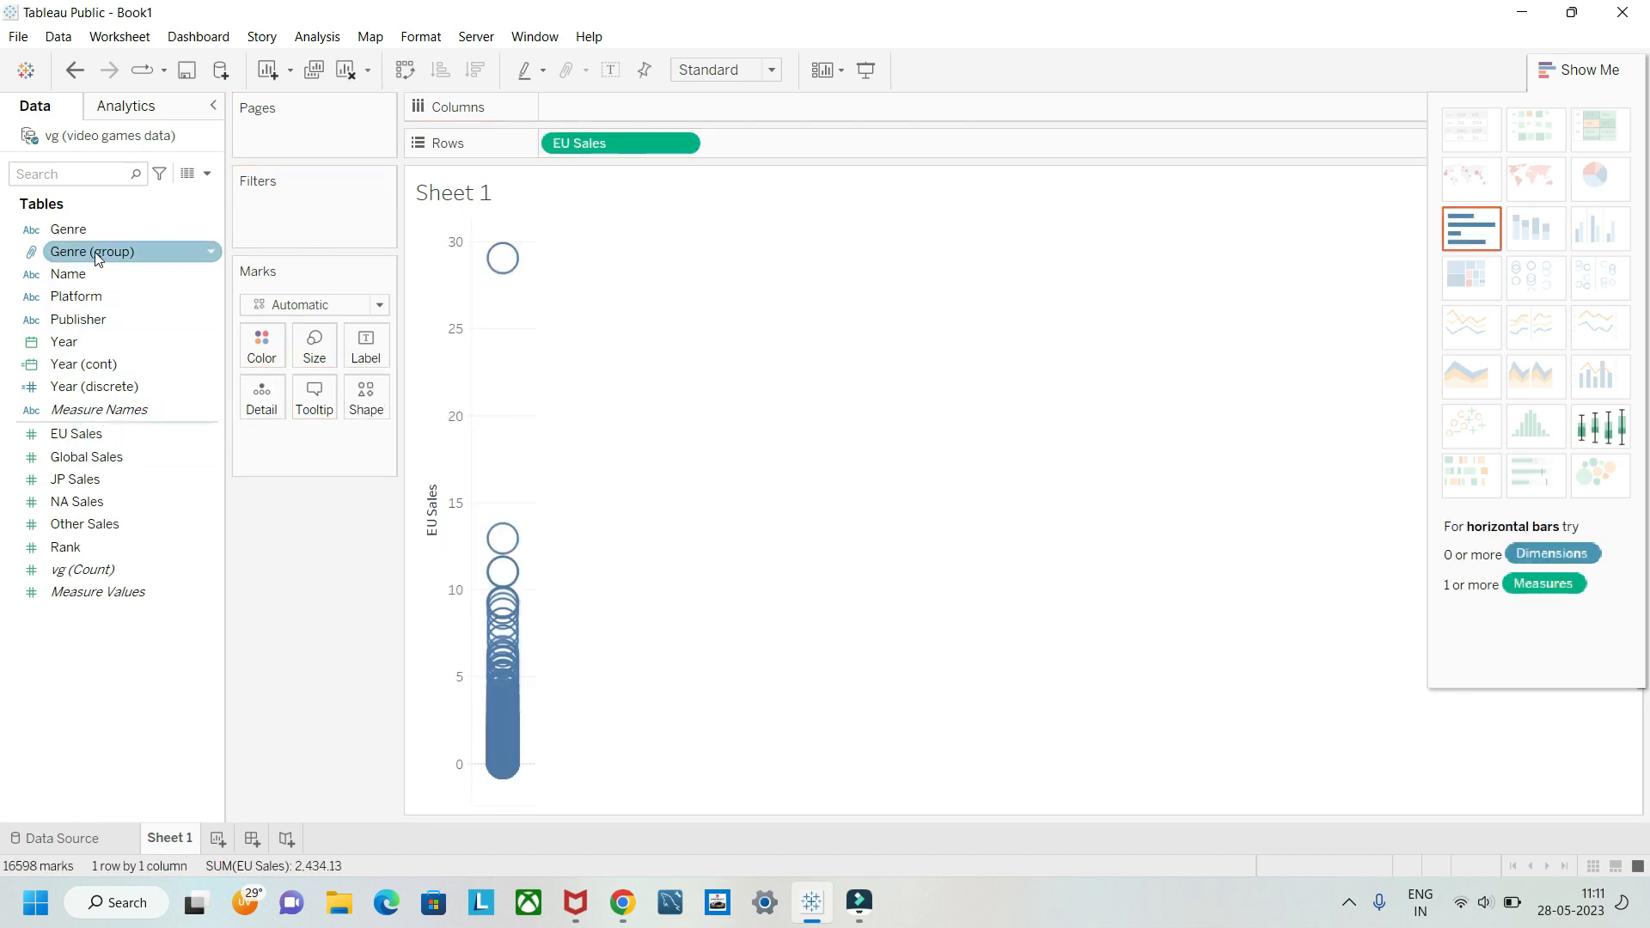
drag(97, 251, 591, 107)
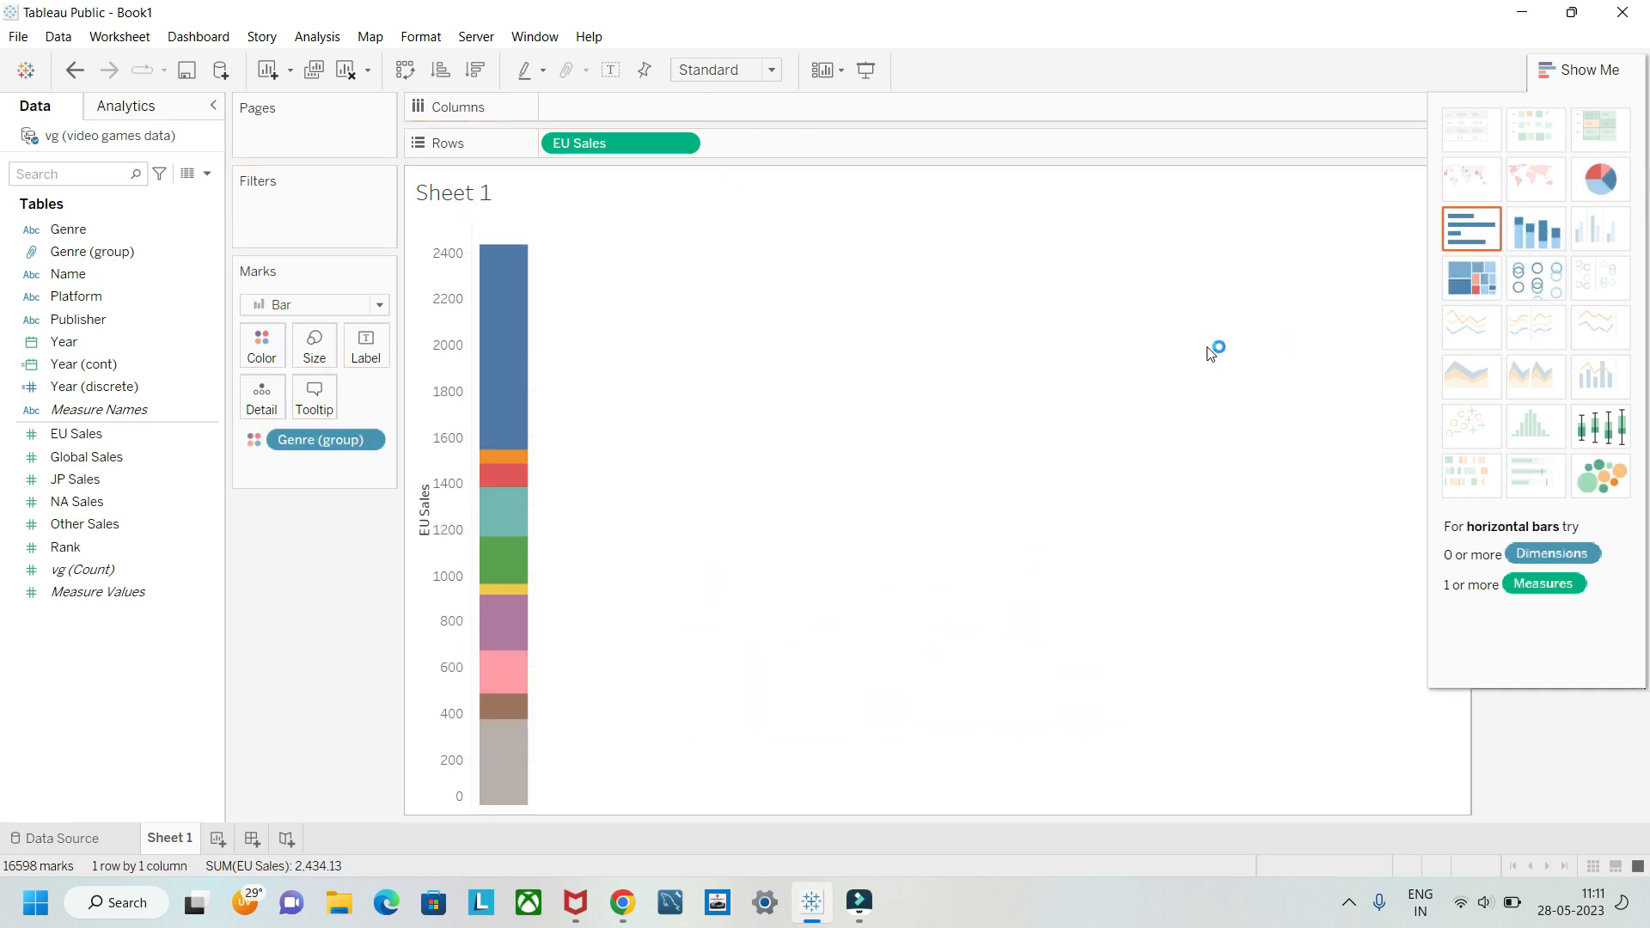
key(ctrl+z)
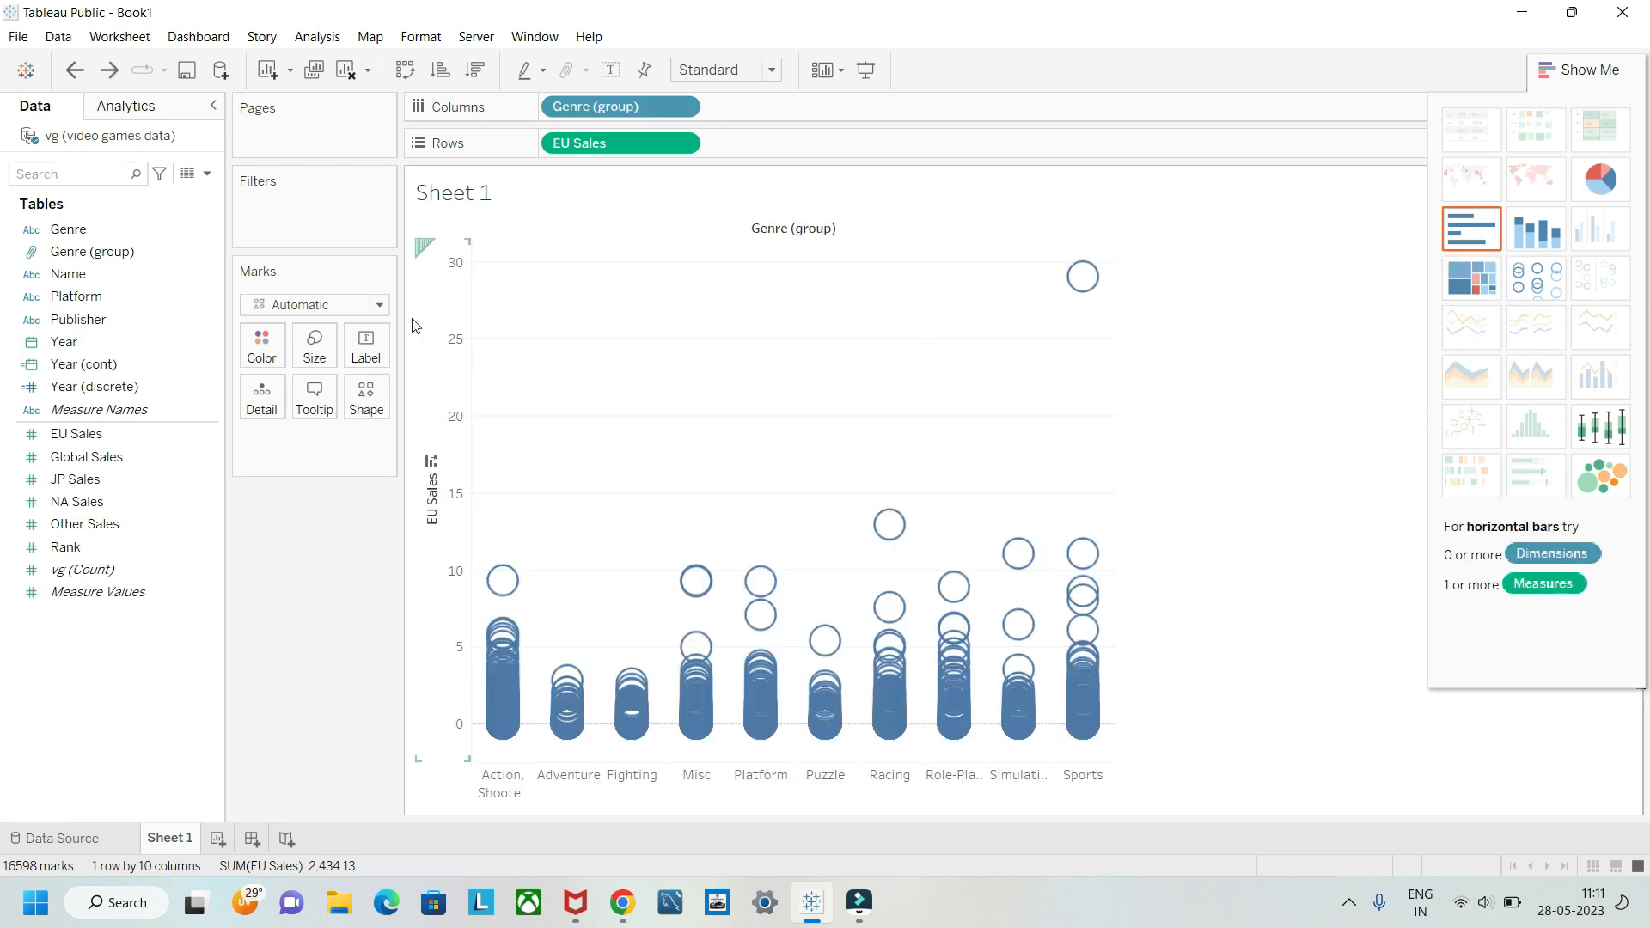
click(380, 305)
click(322, 352)
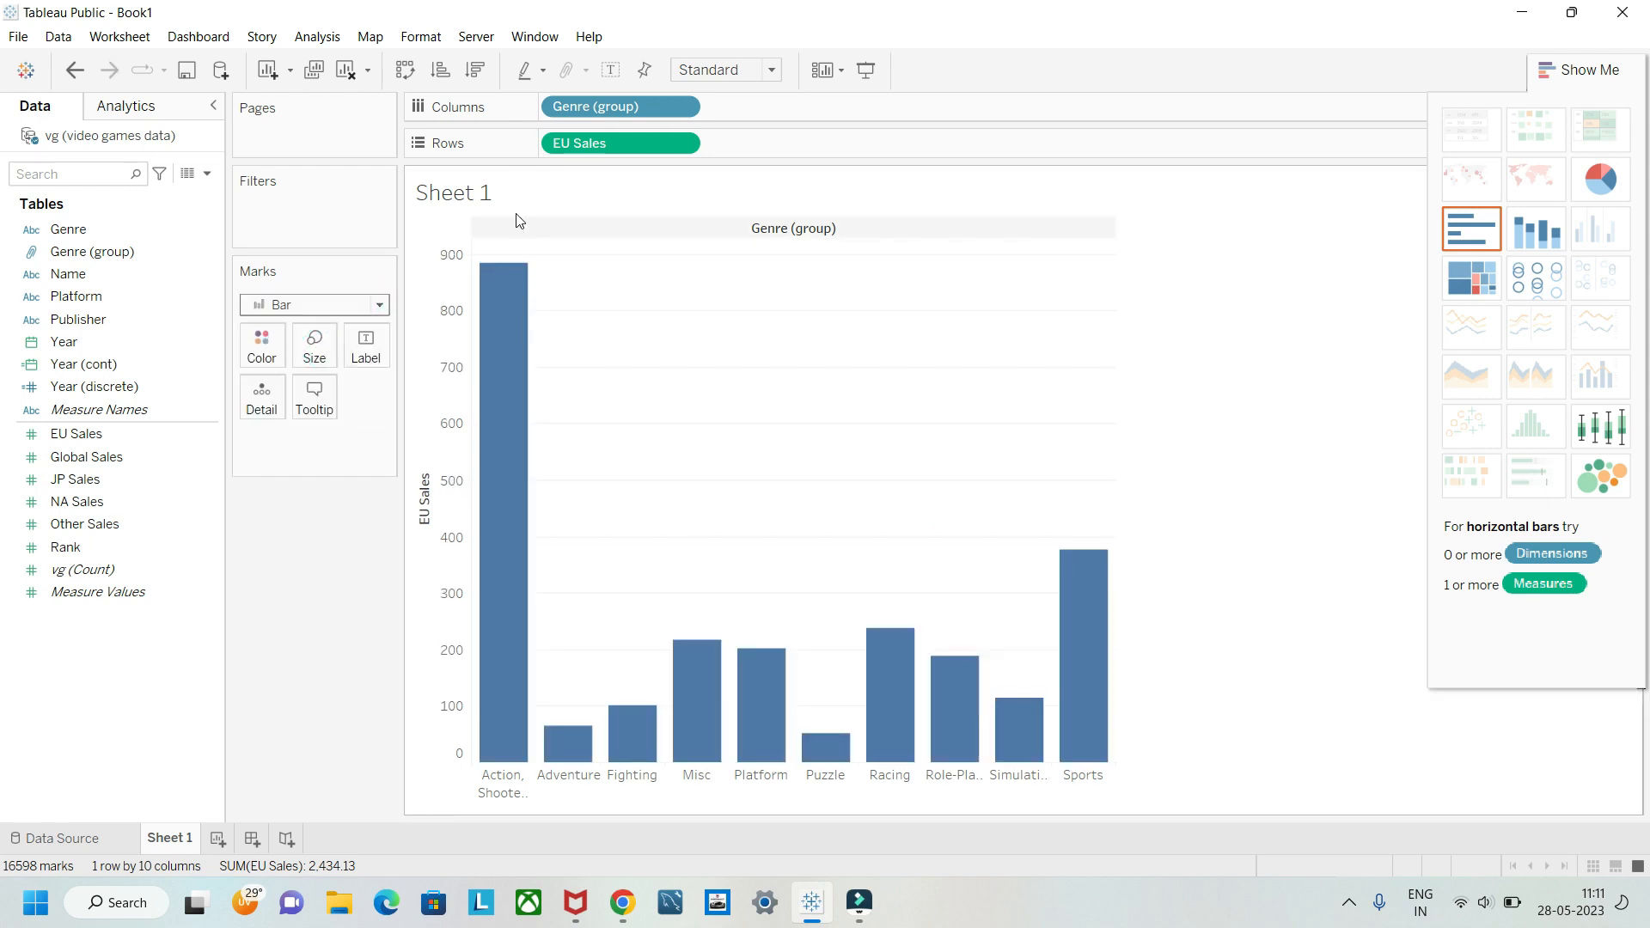
click(409, 75)
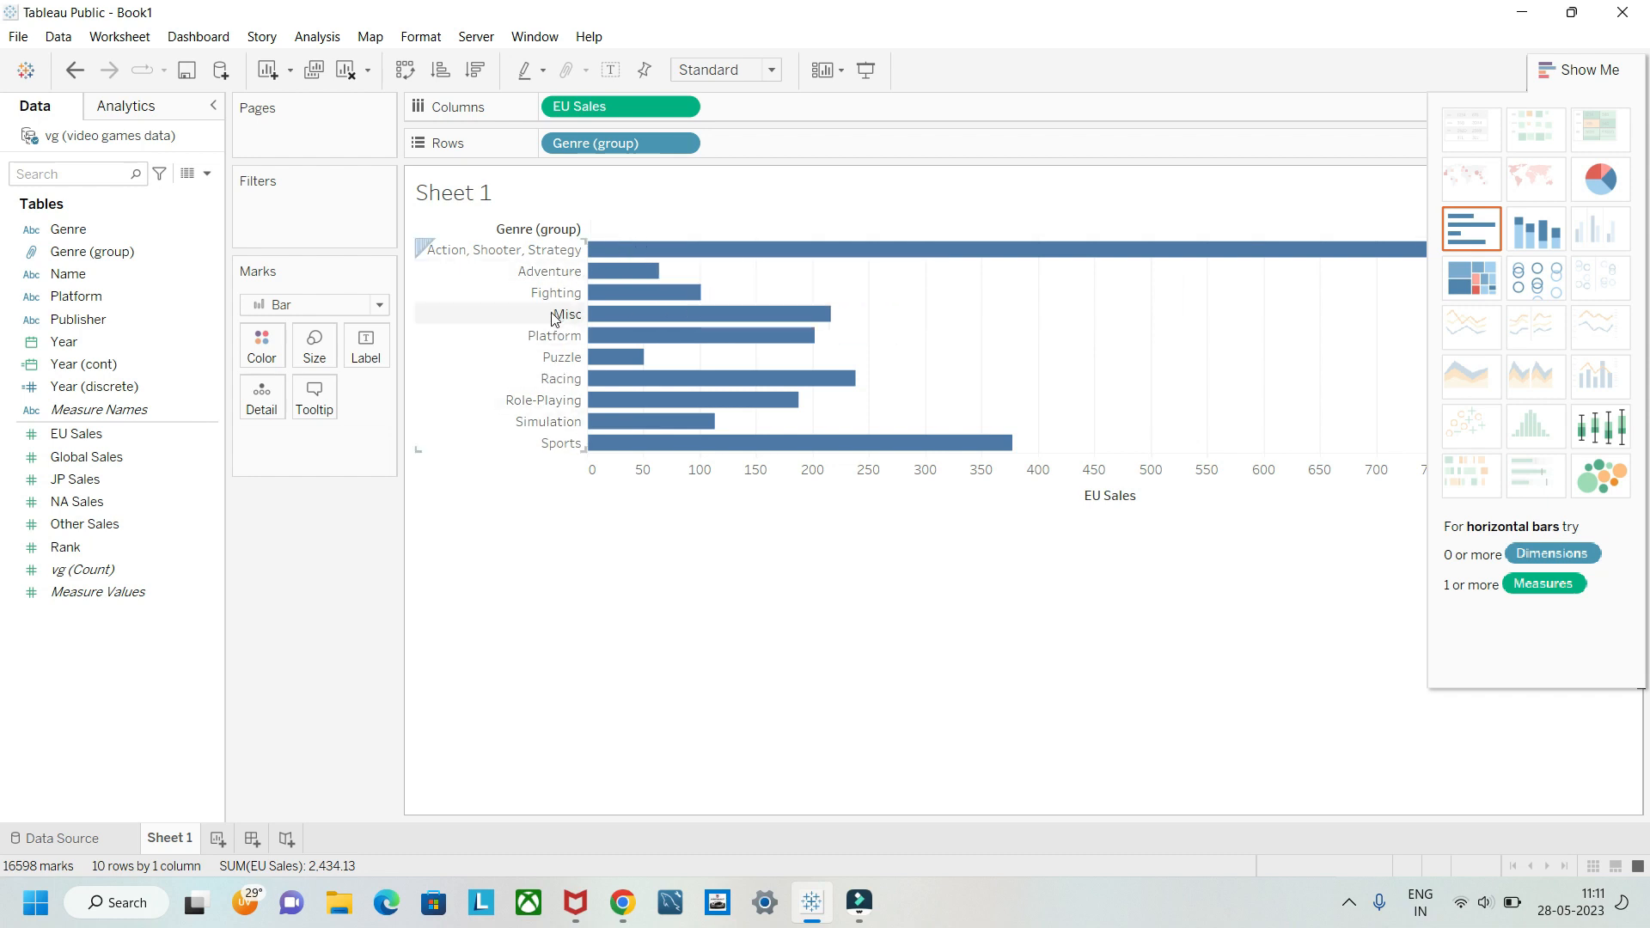
Step: Add Genre after Genre (group) on rows to show the group's members, and remove both fields from rows
drag(62, 226, 761, 141)
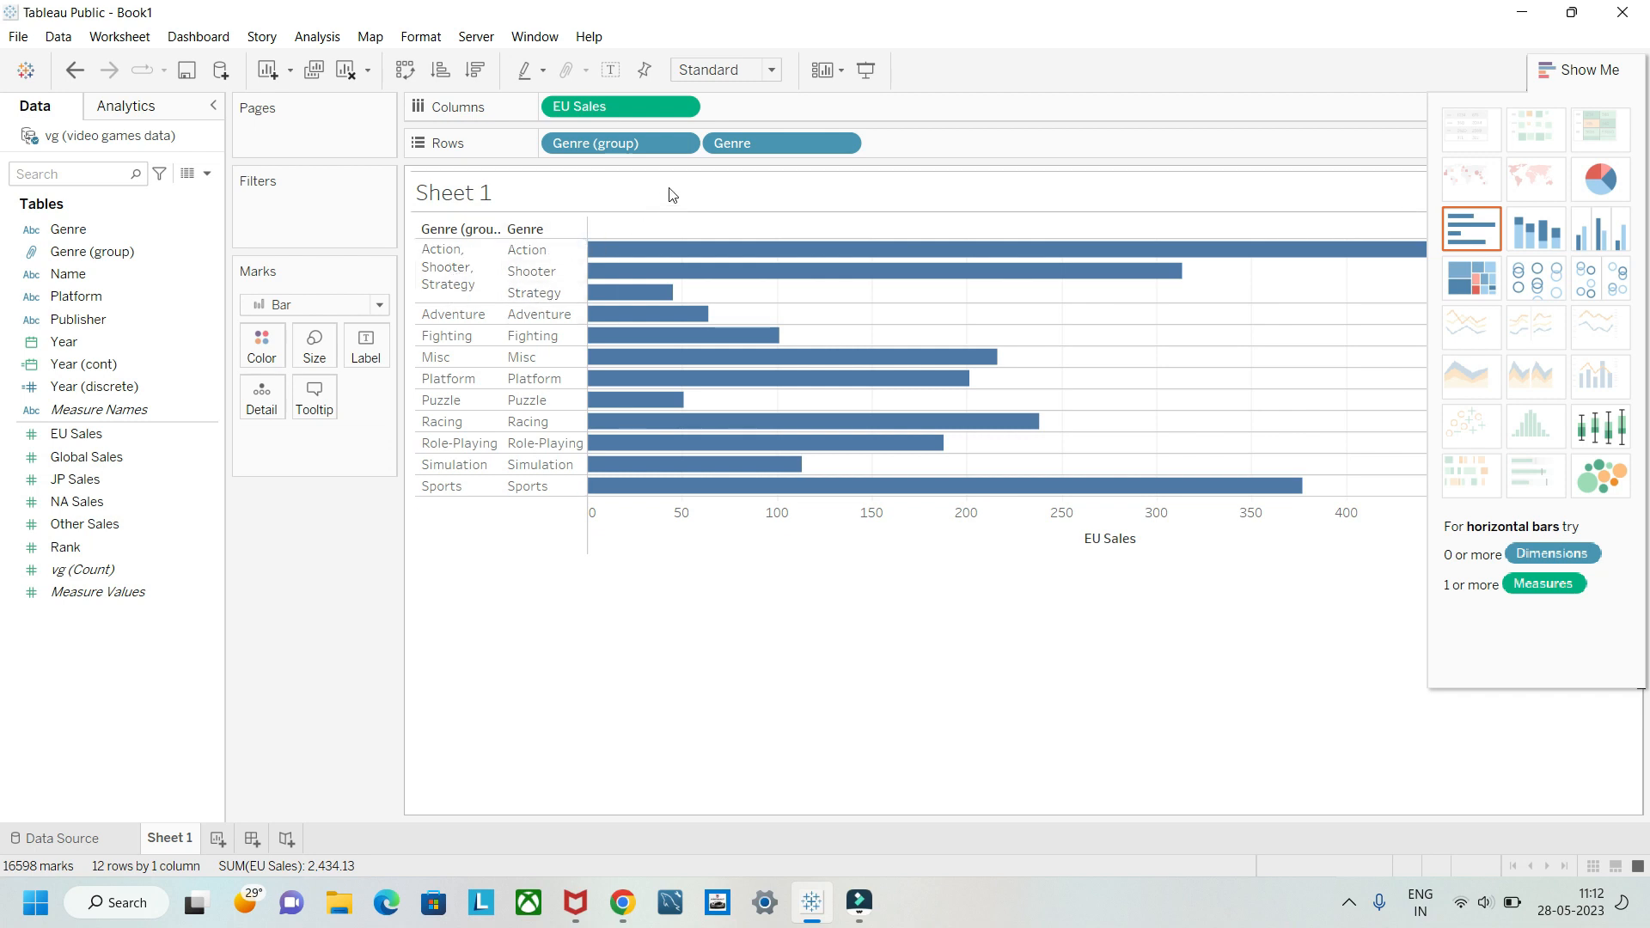
drag(742, 146, 316, 562)
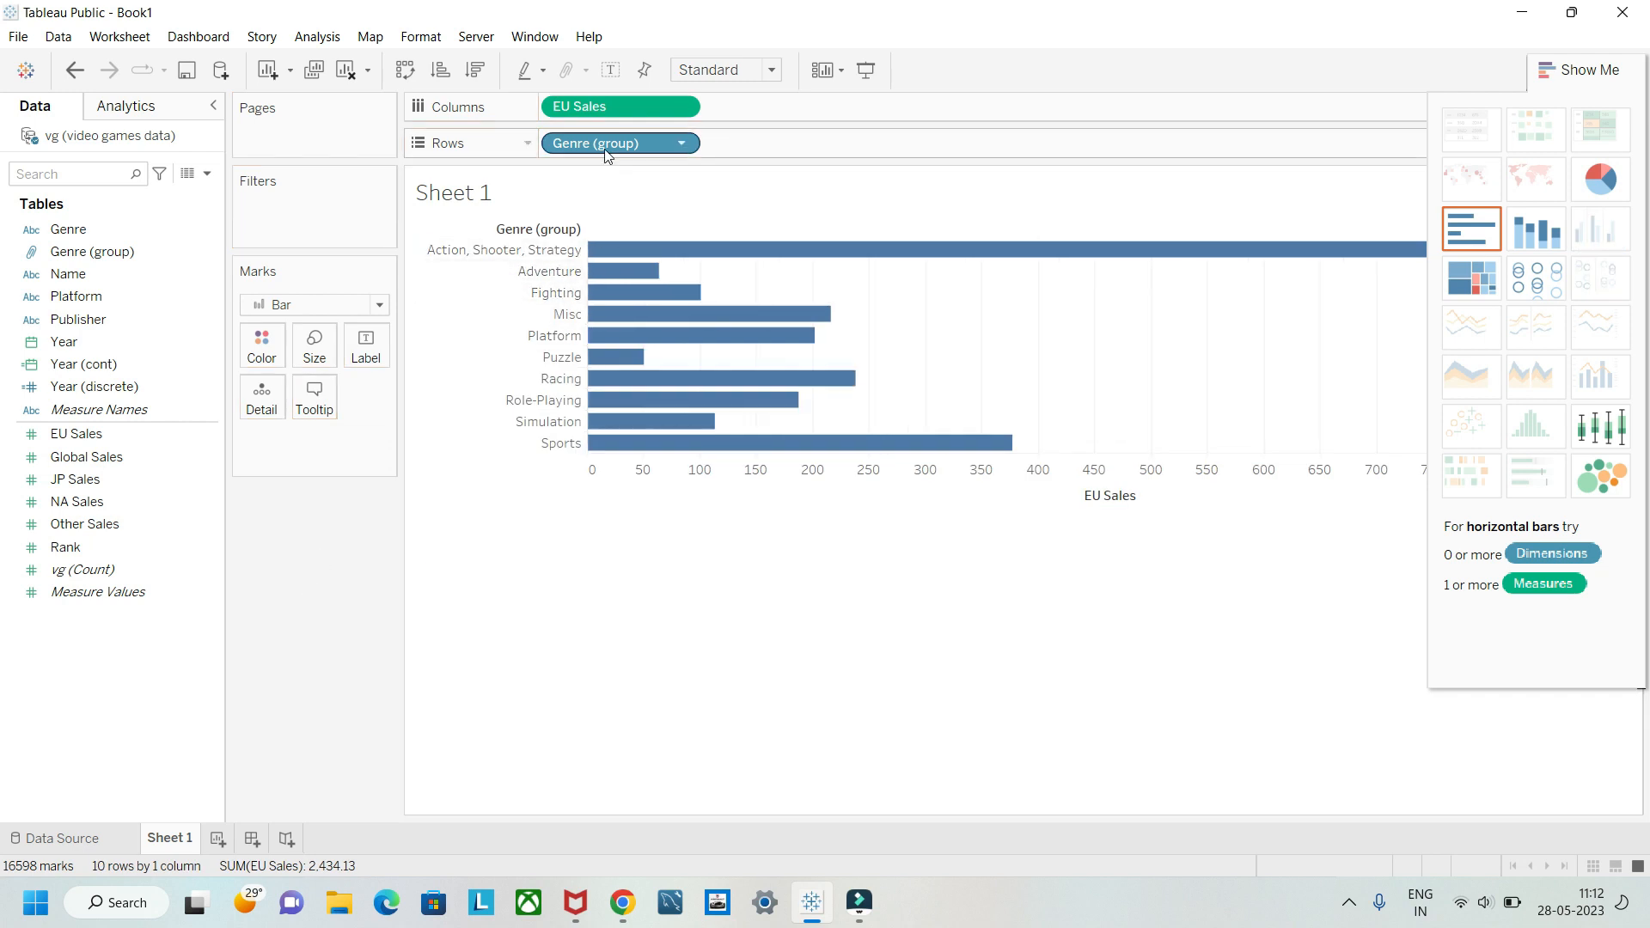
drag(591, 161, 262, 662)
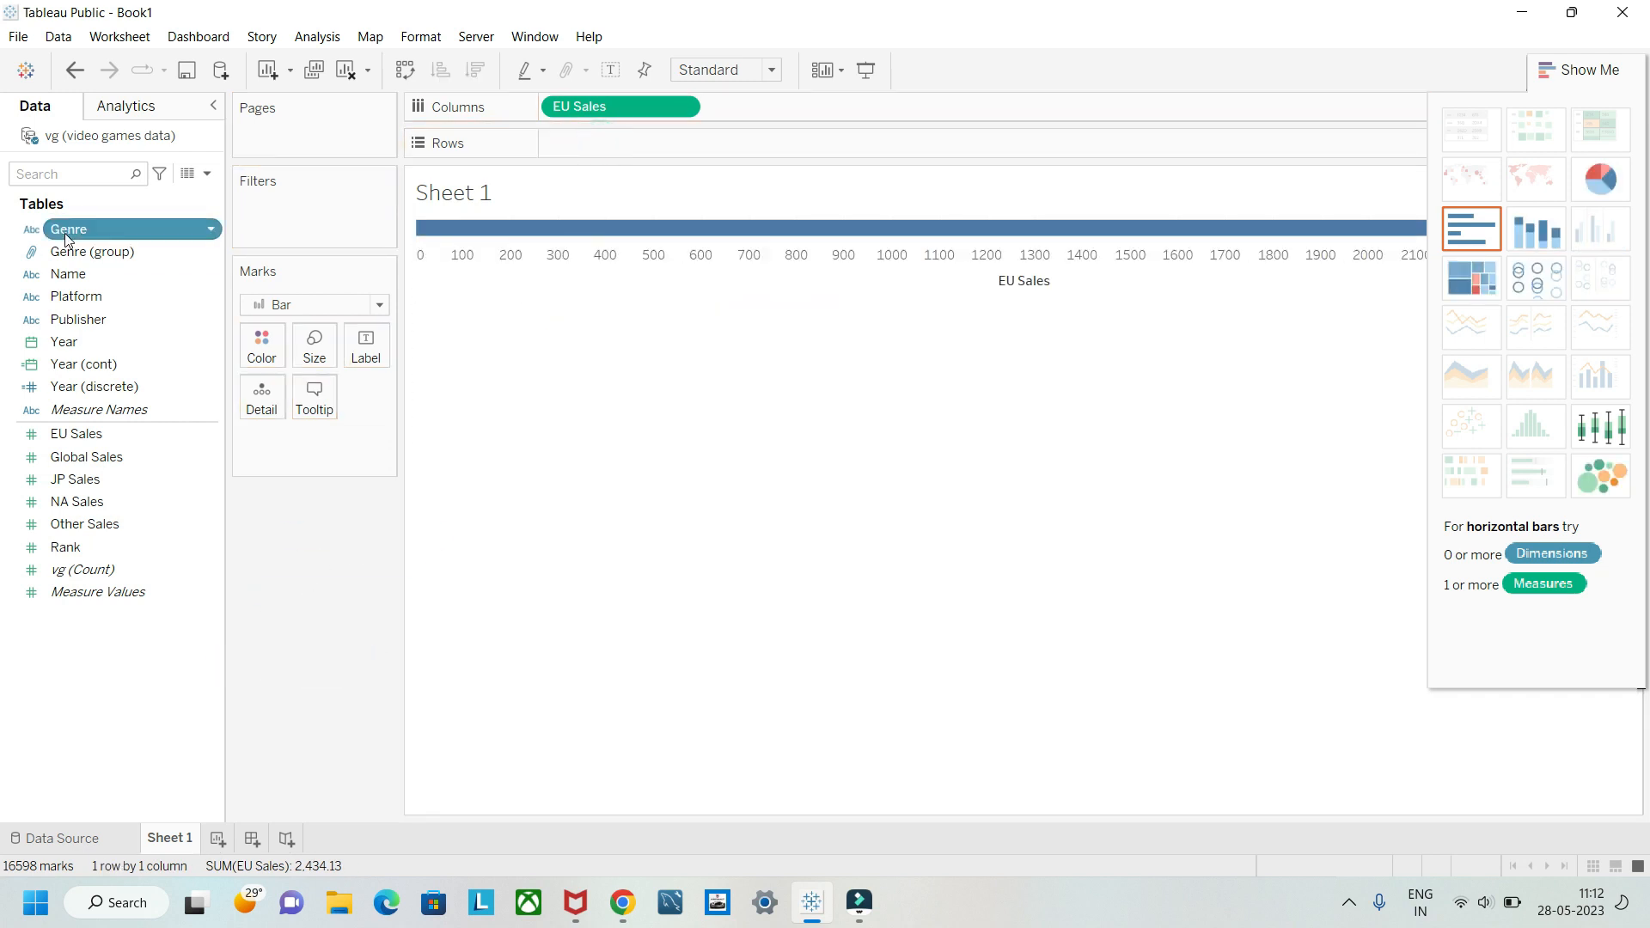
Step: Place Genre followed by Genre (group) on rows to compare them, and remove Genre so only the group remains
drag(65, 232, 576, 148)
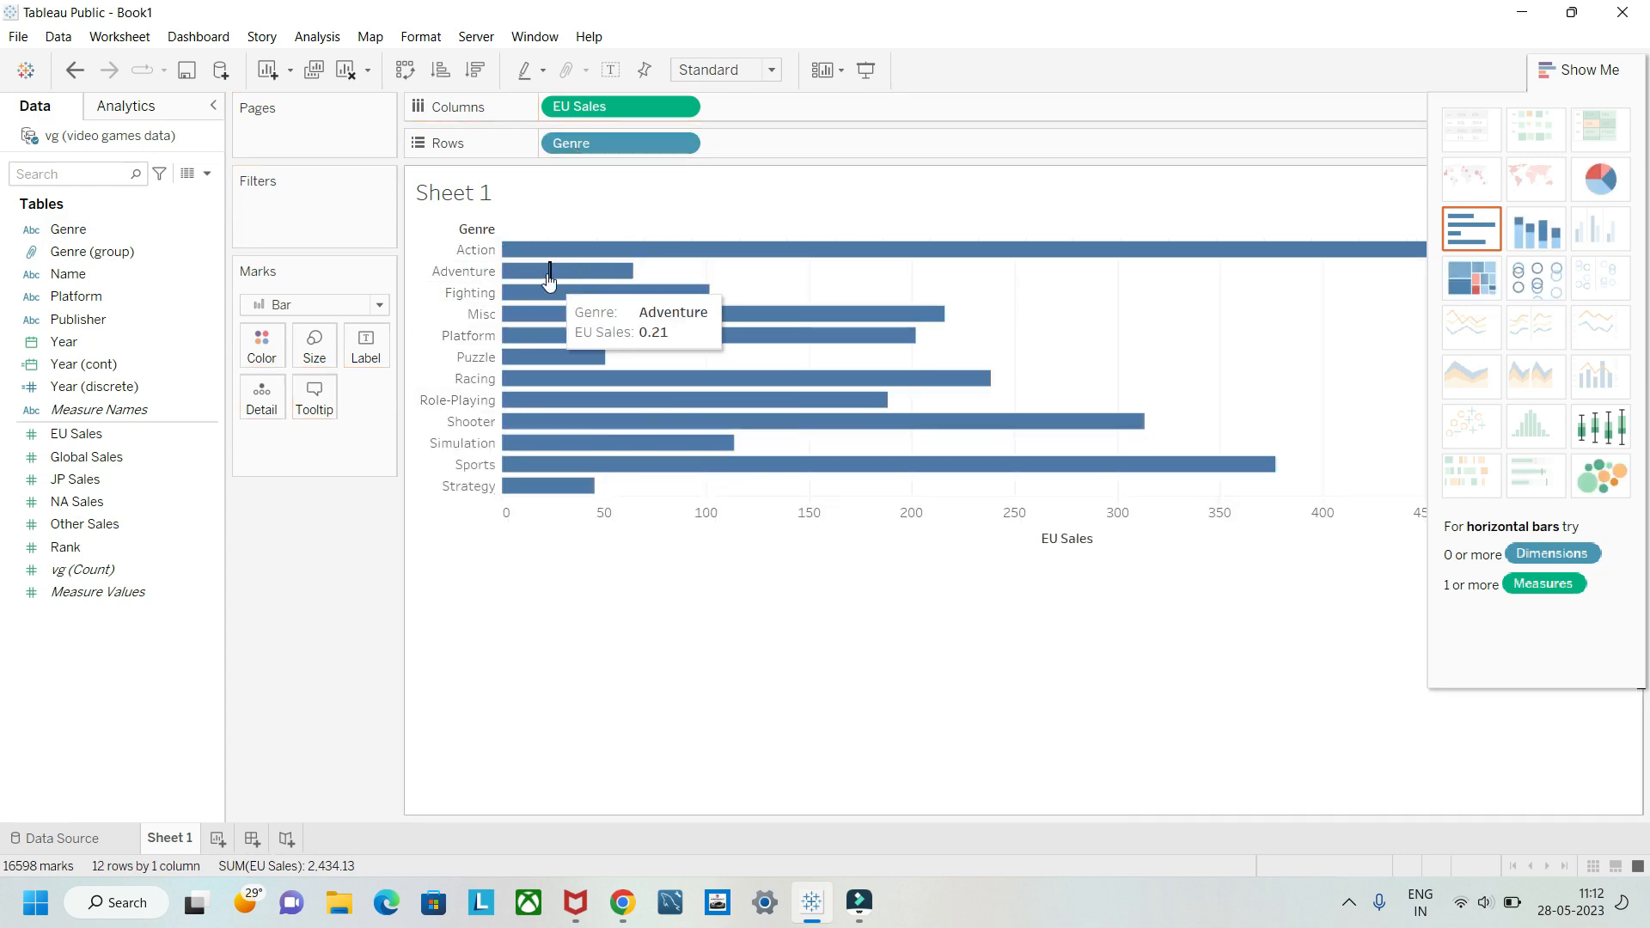
click(84, 254)
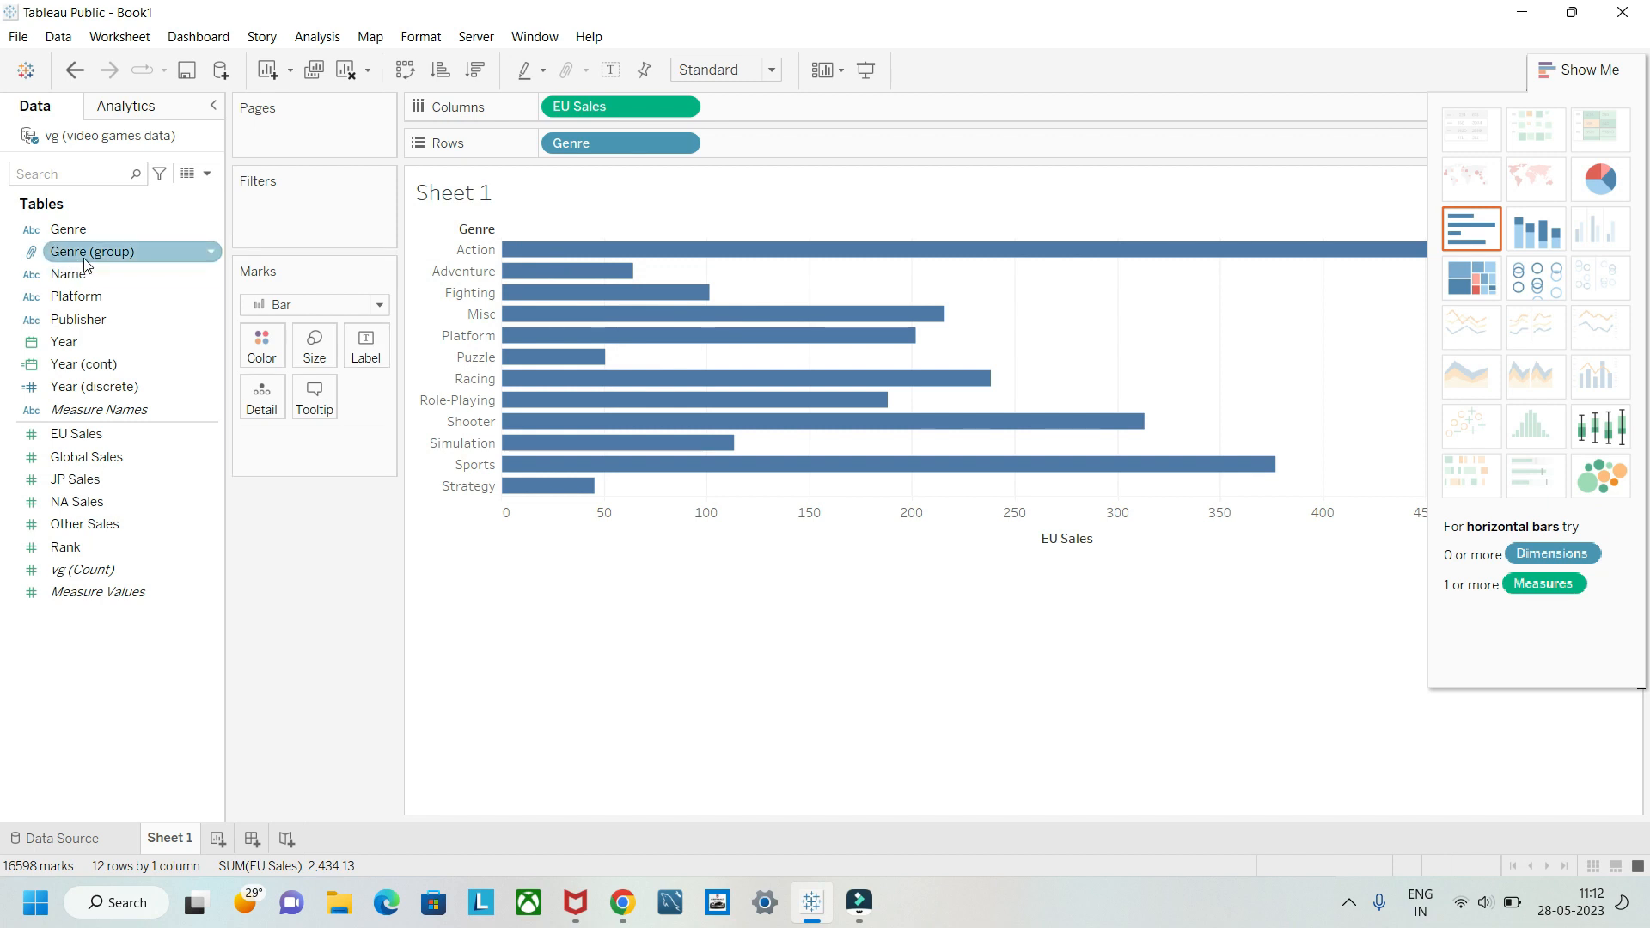
drag(84, 263, 776, 161)
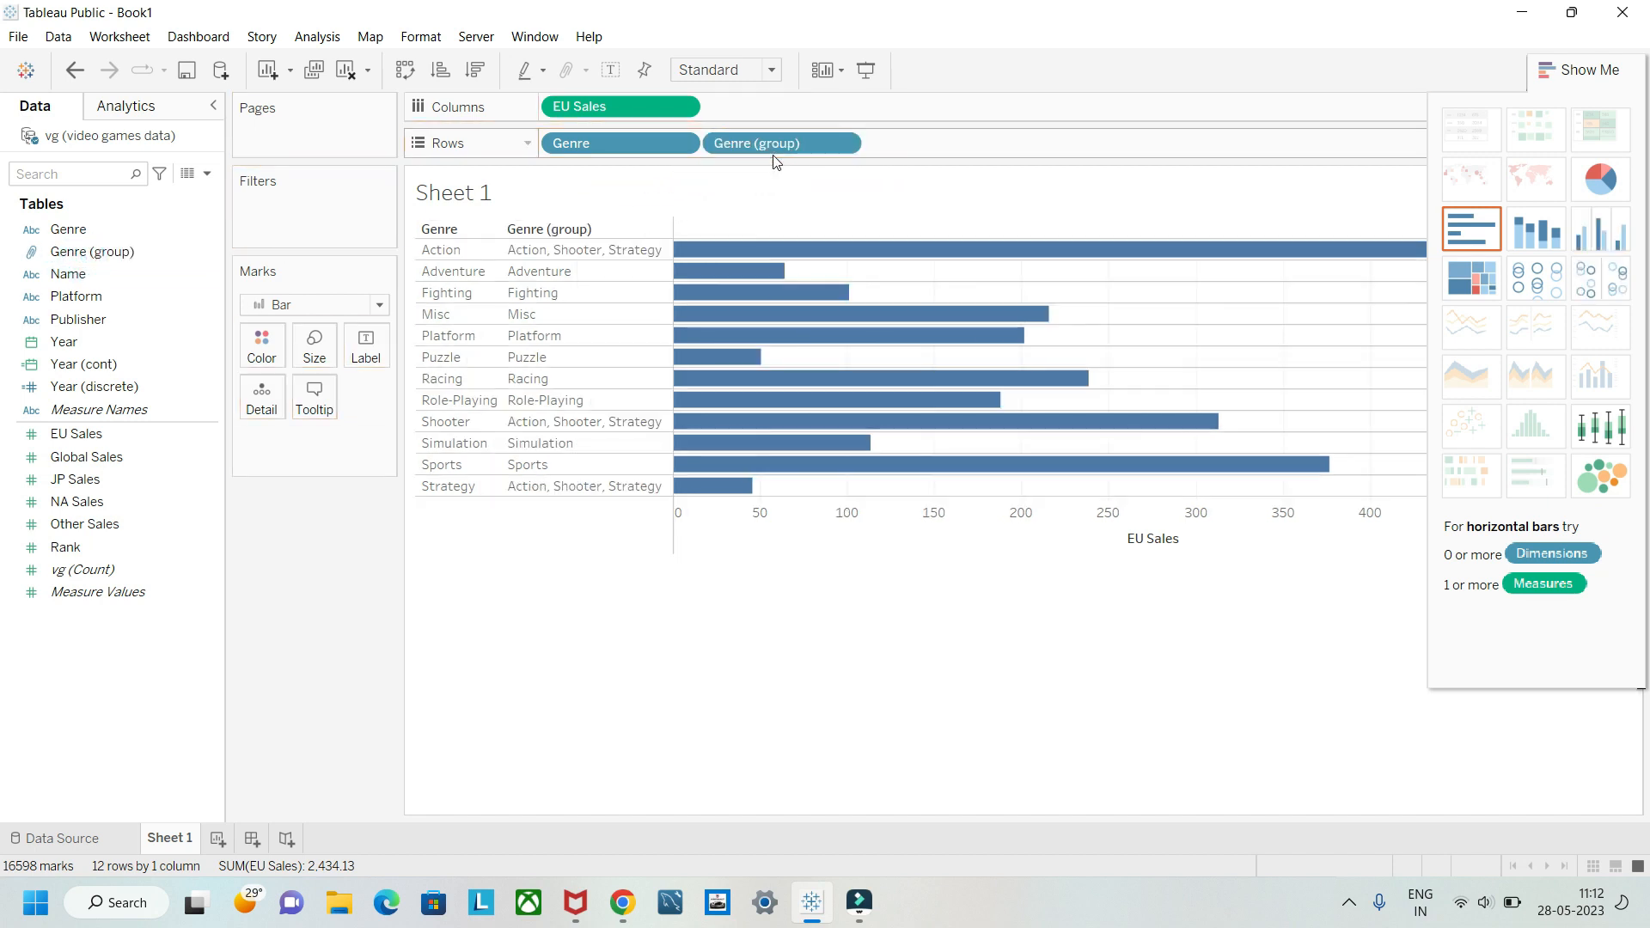
drag(572, 143, 327, 552)
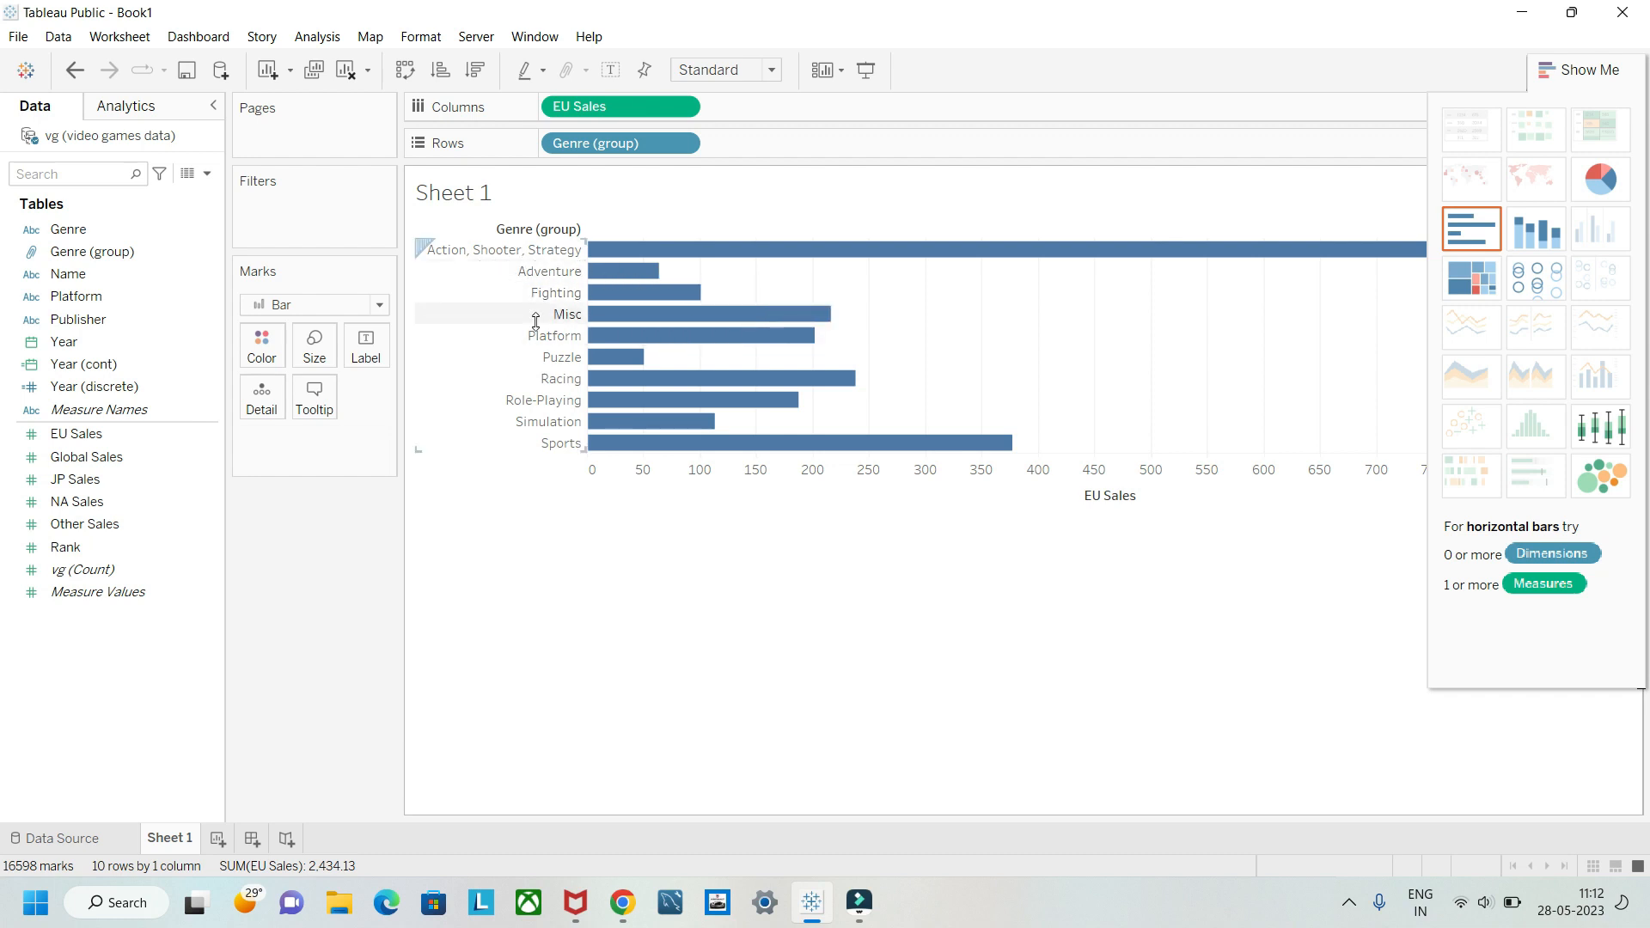
Step: Clear the sheet by removing Genre (group) from rows and EU Sales from columns
mouse_move(599, 292)
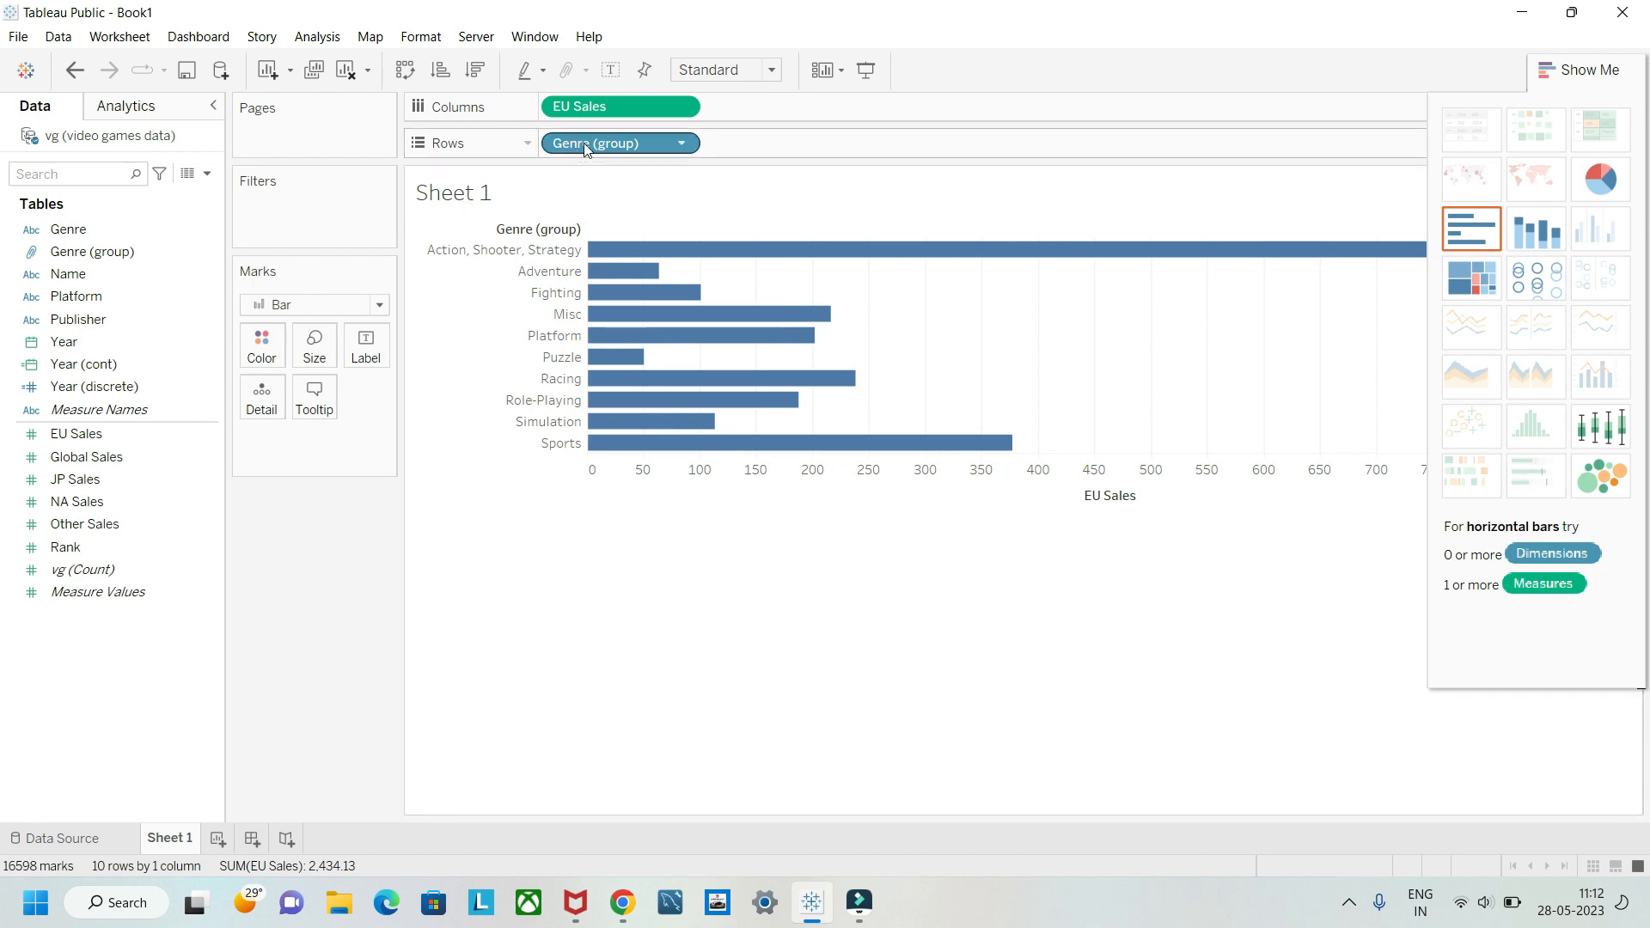
drag(584, 148, 324, 489)
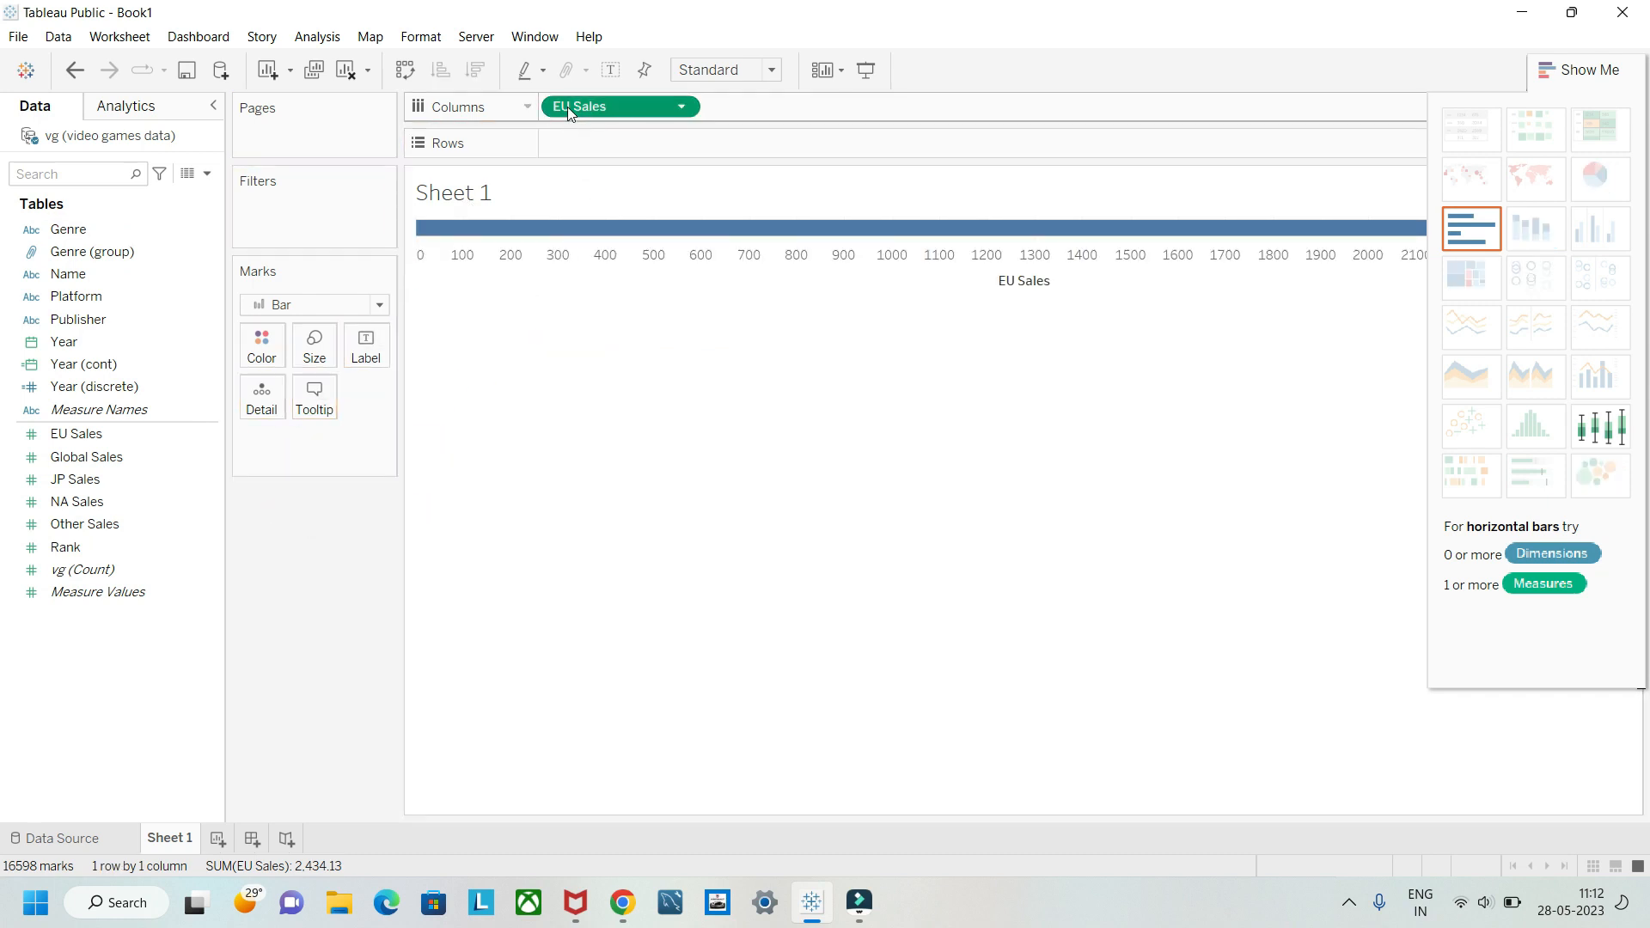
drag(567, 107, 261, 541)
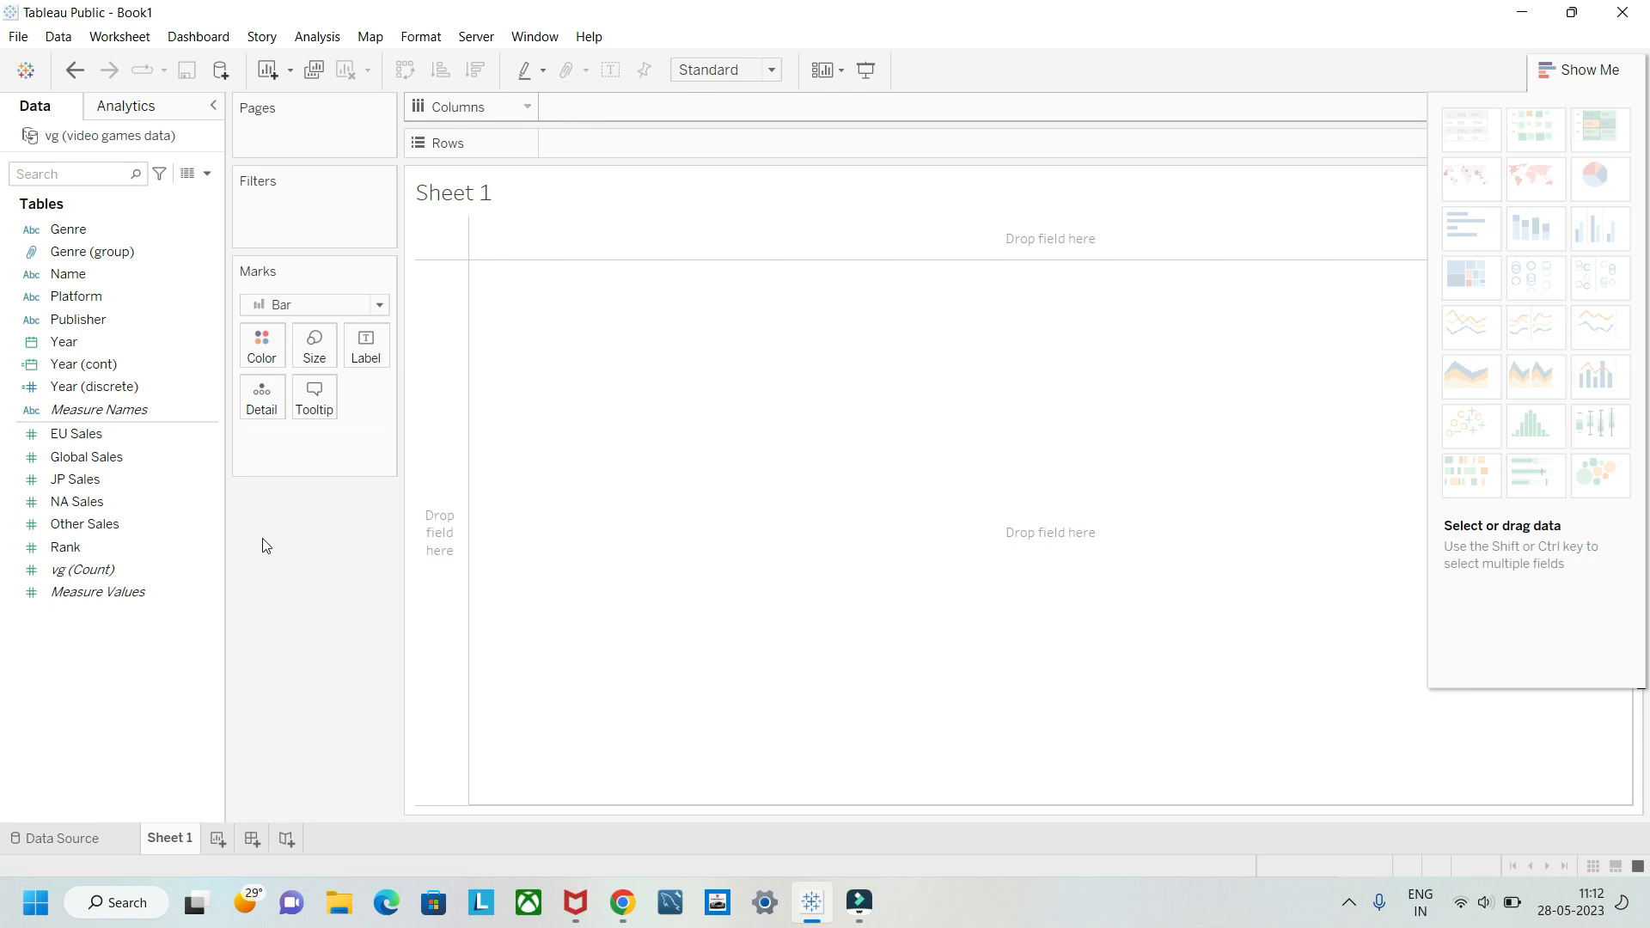
Step: Delete the Year (discrete) and Year (cont) fields from the data source
right_click(150, 389)
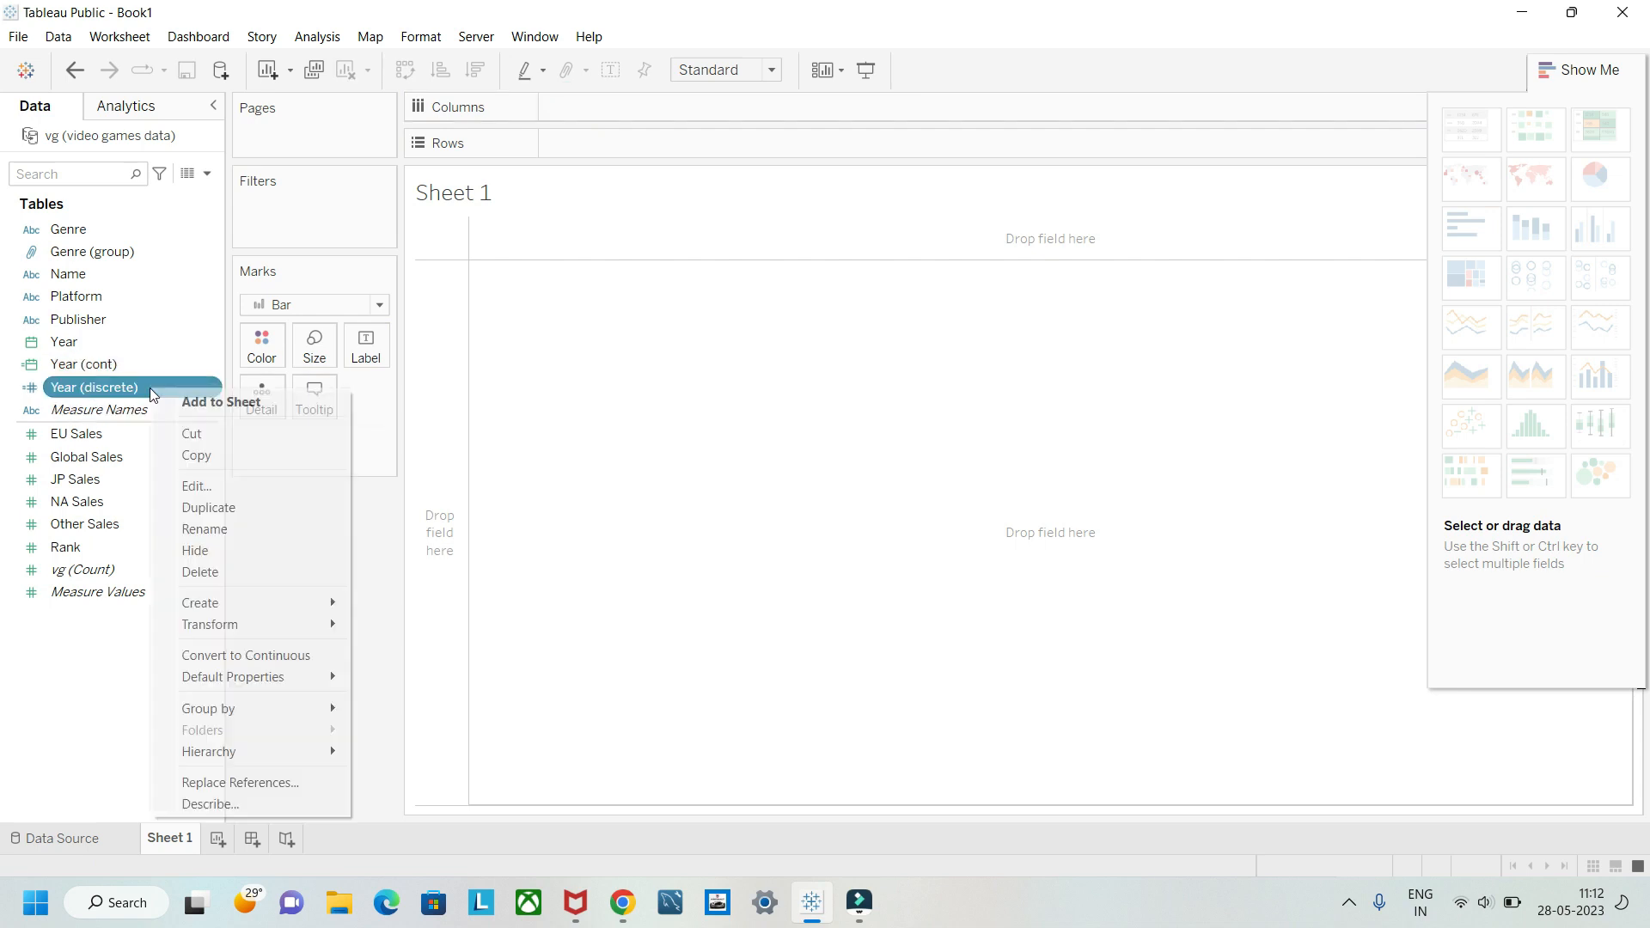
click(207, 570)
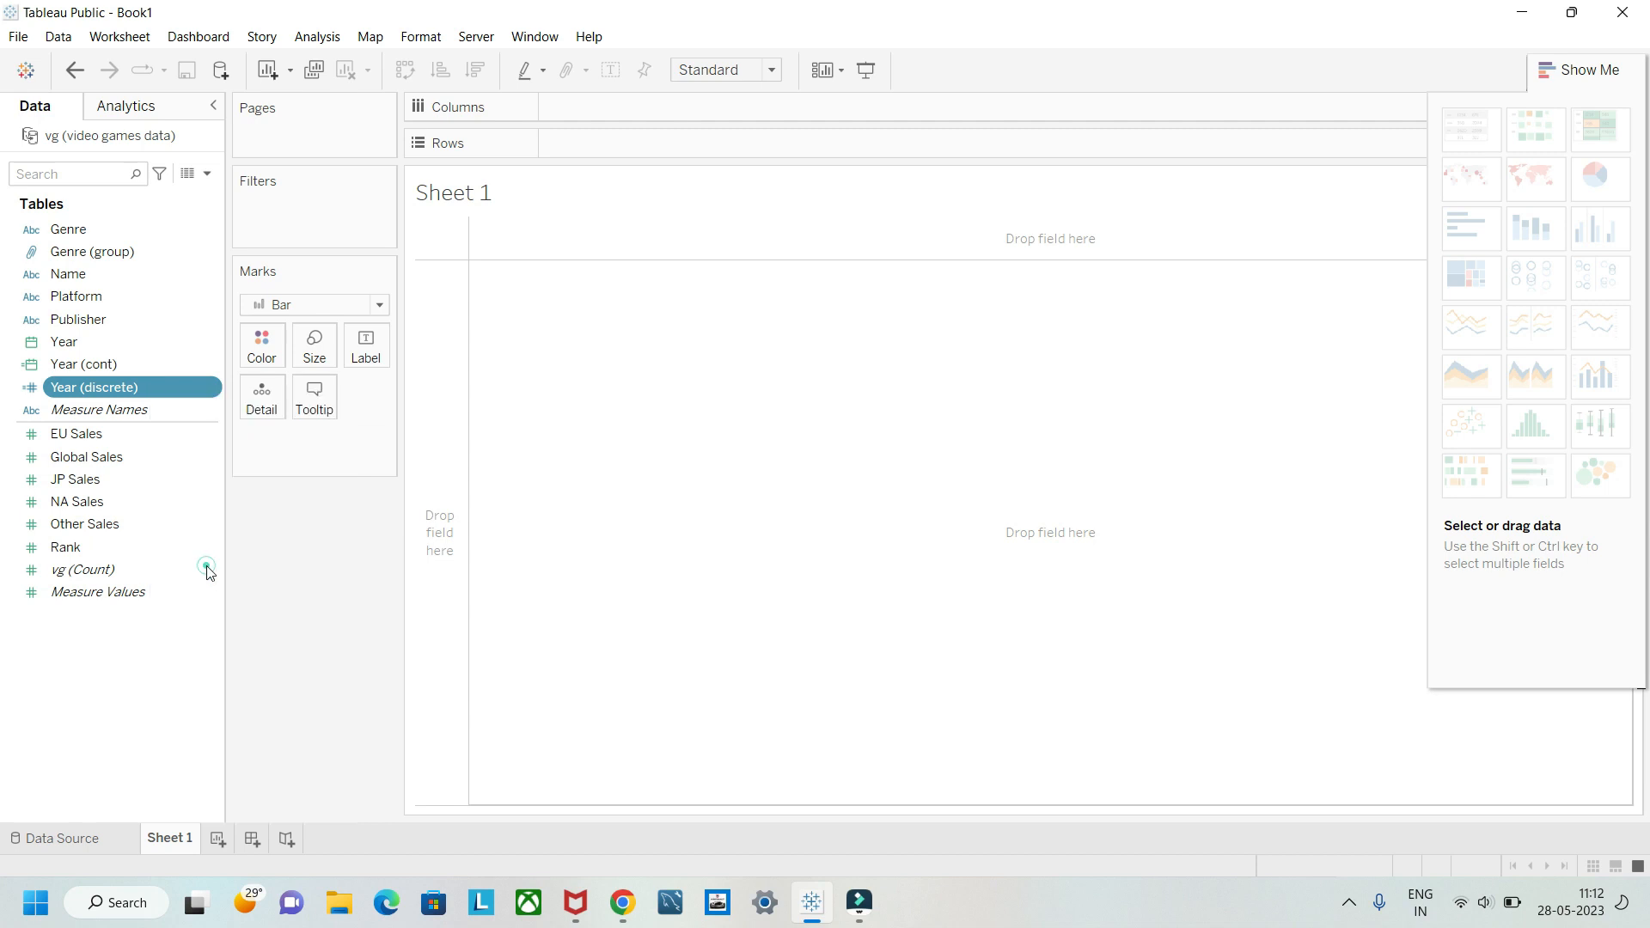
right_click(155, 363)
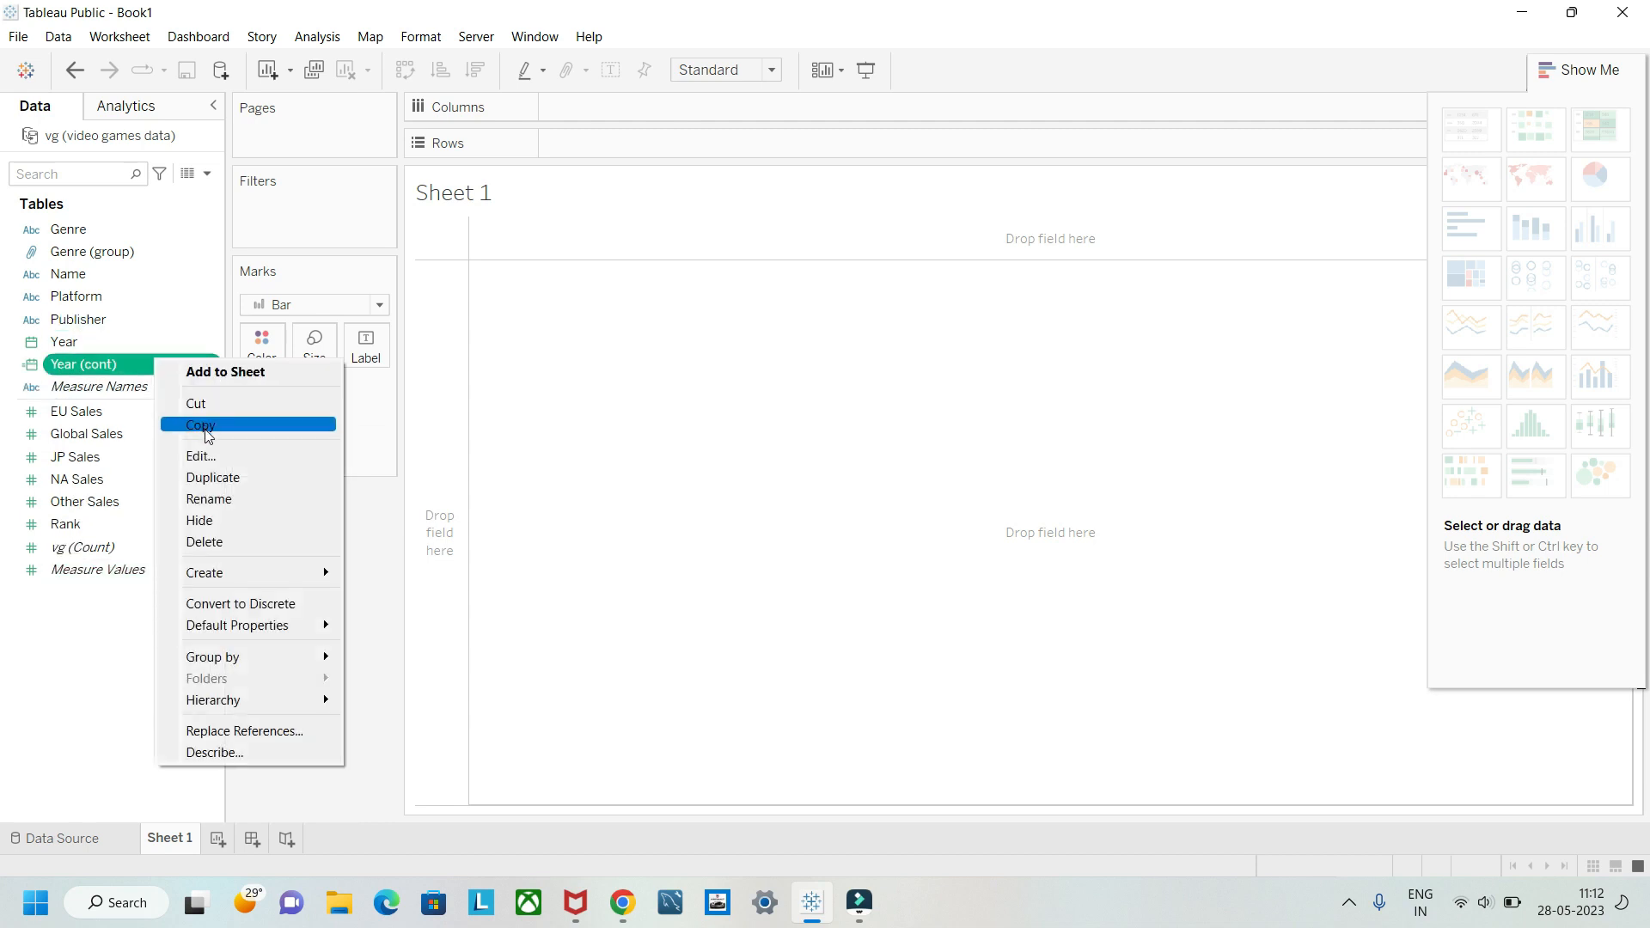
mouse_move(228, 571)
click(205, 542)
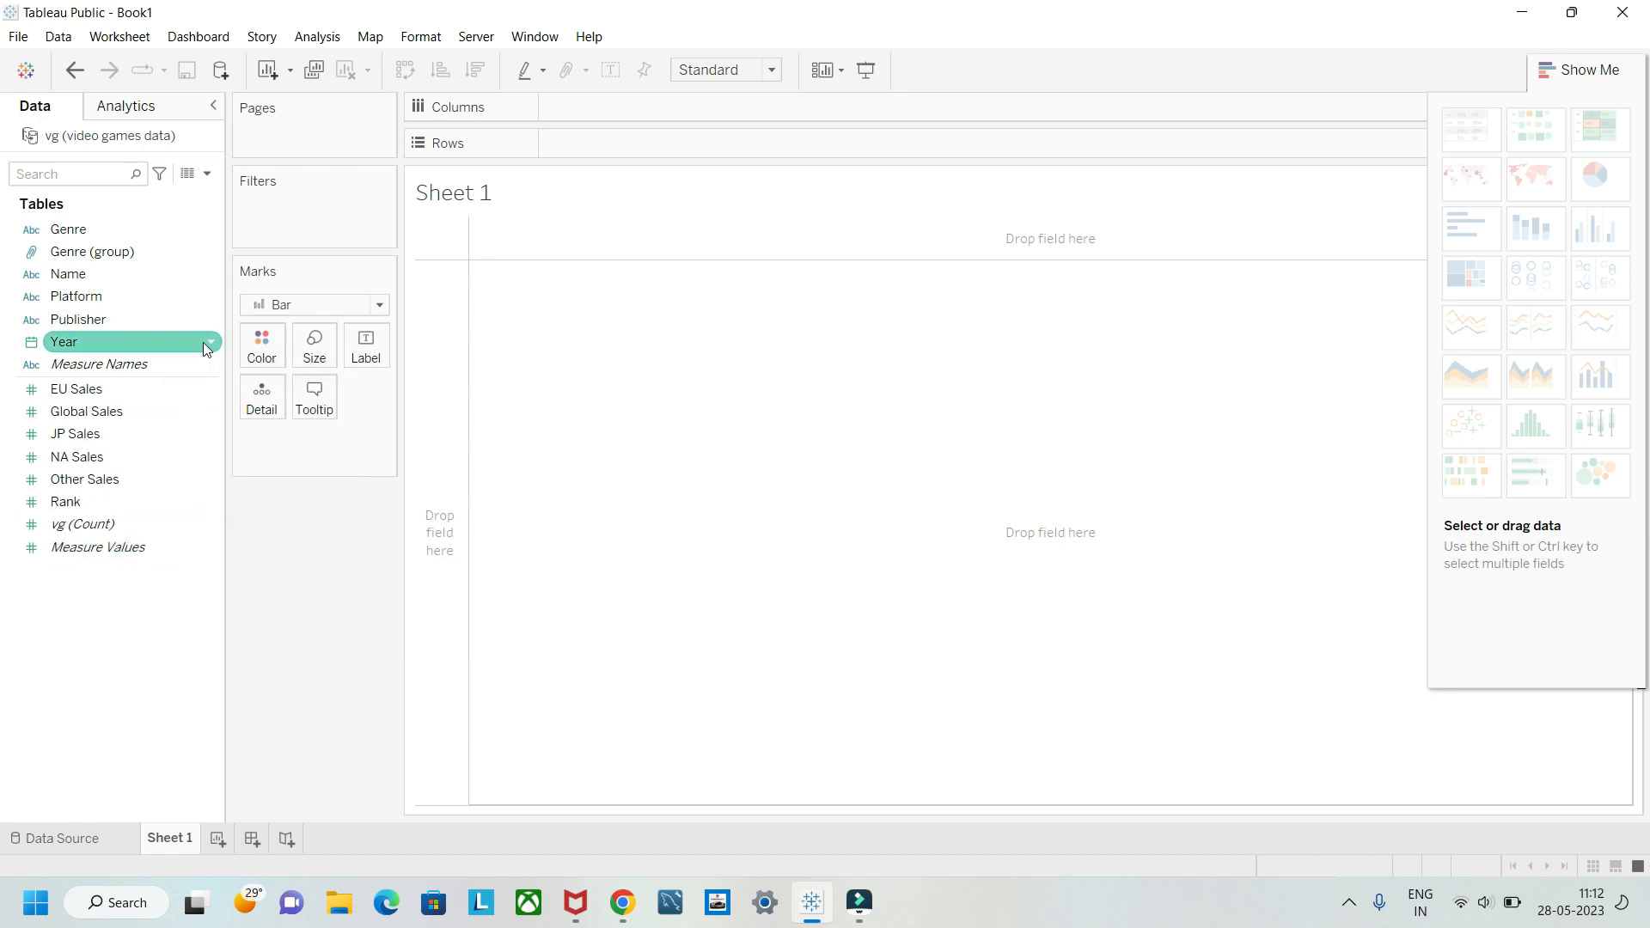
Step: Place Year on rows, drill it down to quarter and month, and remove it from the sheet
drag(137, 345, 636, 148)
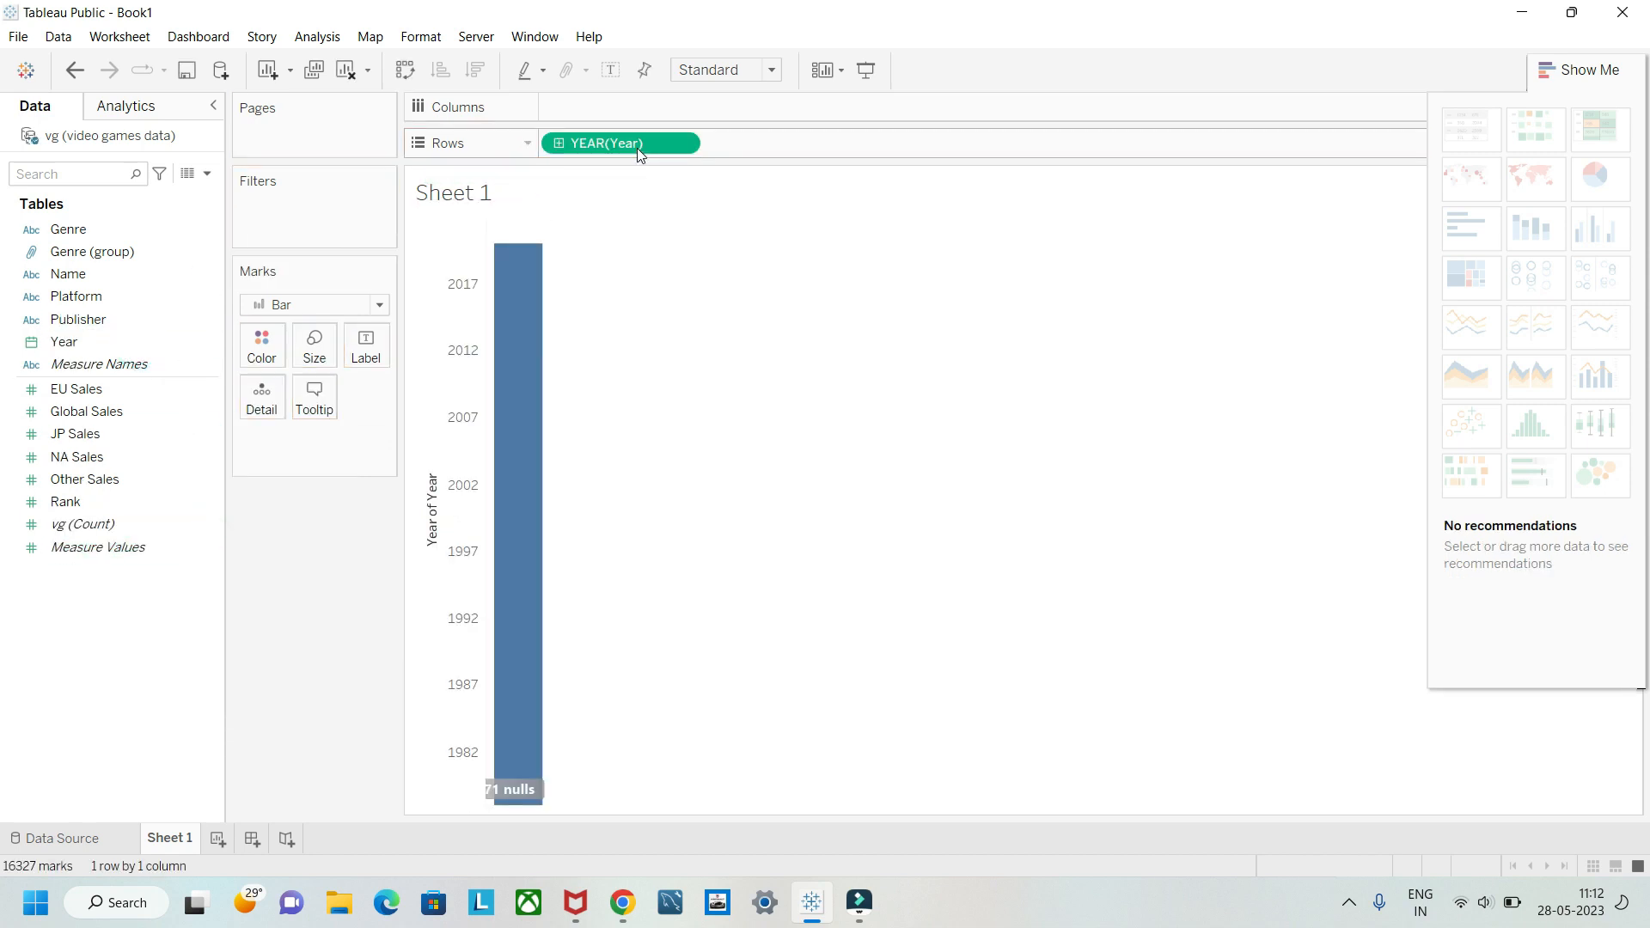
click(560, 144)
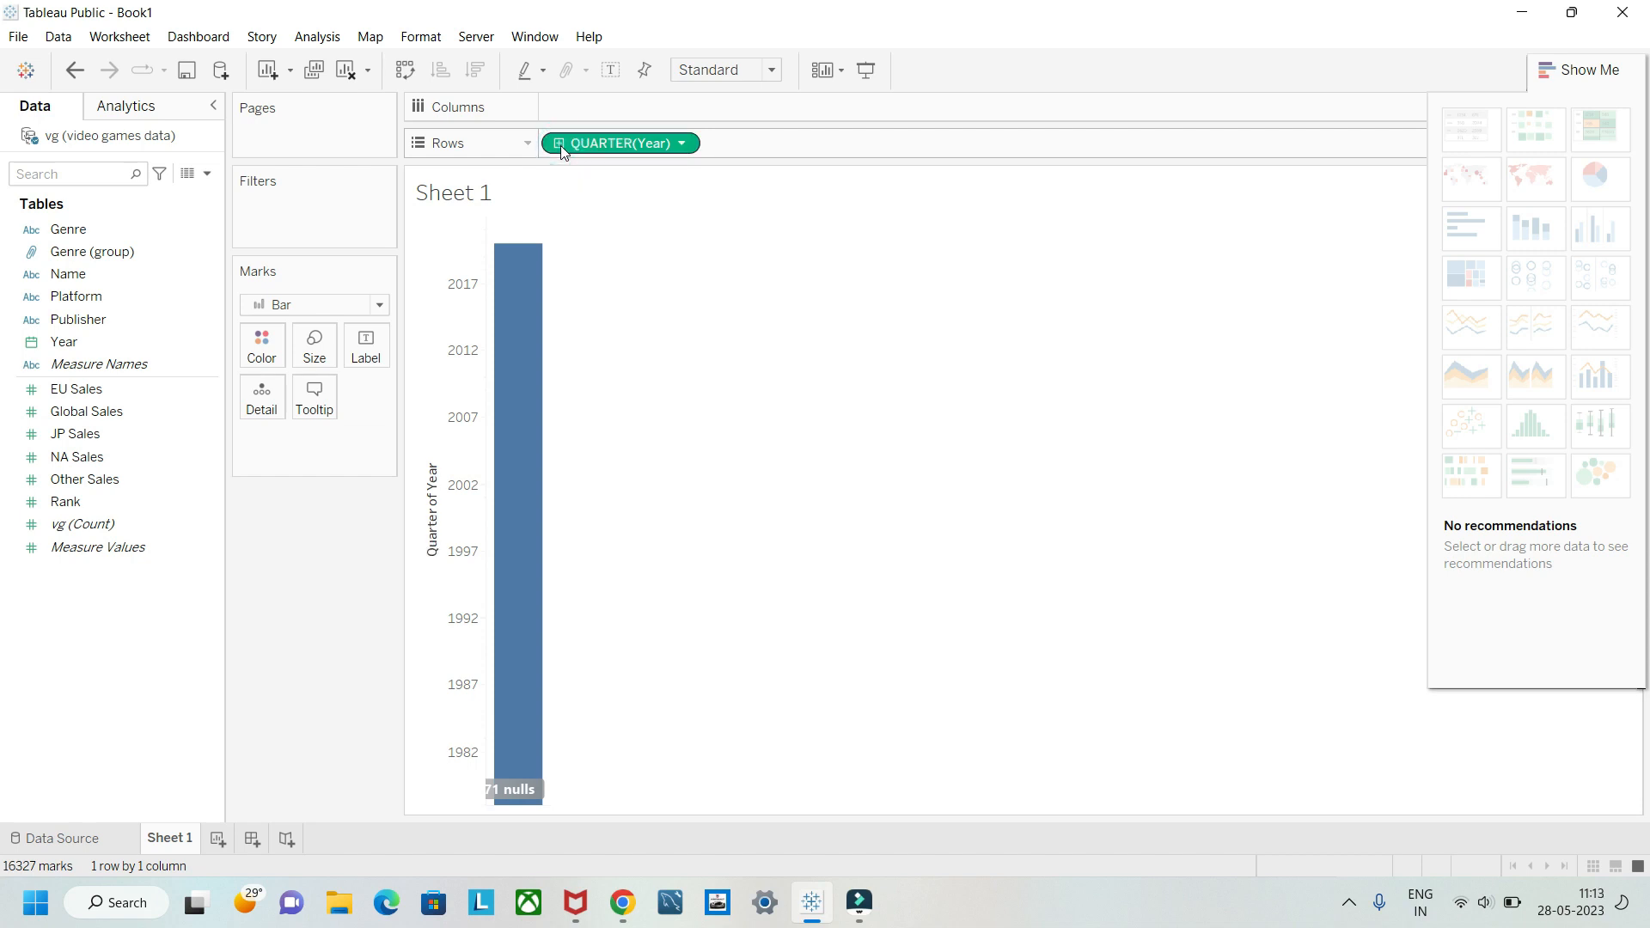
click(560, 144)
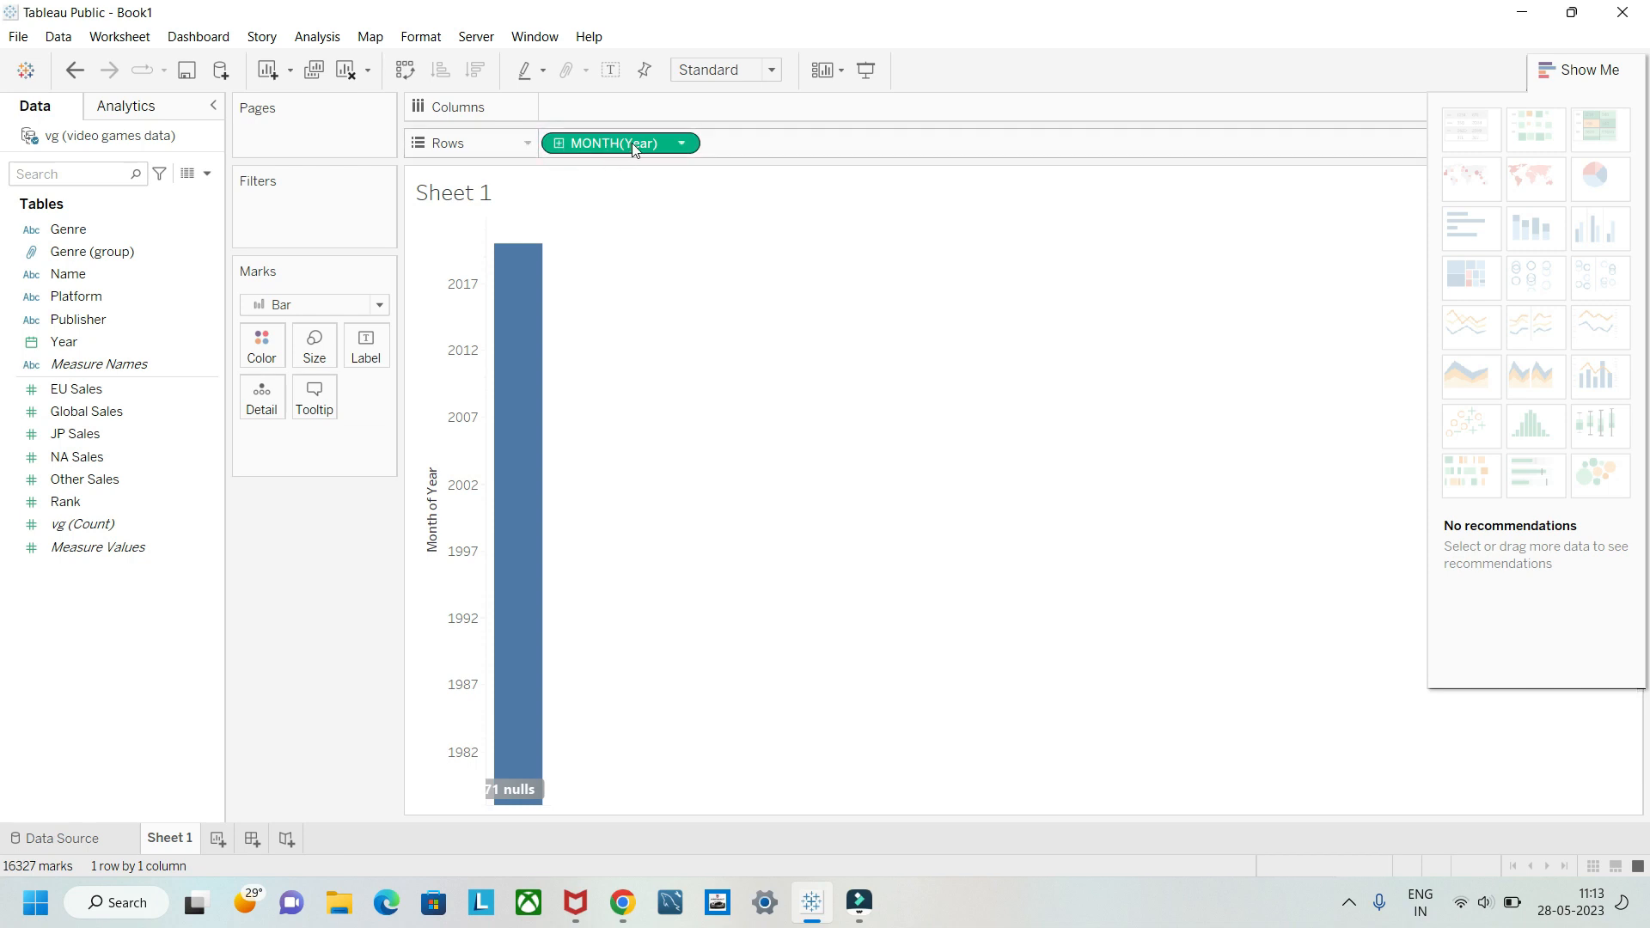
drag(646, 140, 361, 481)
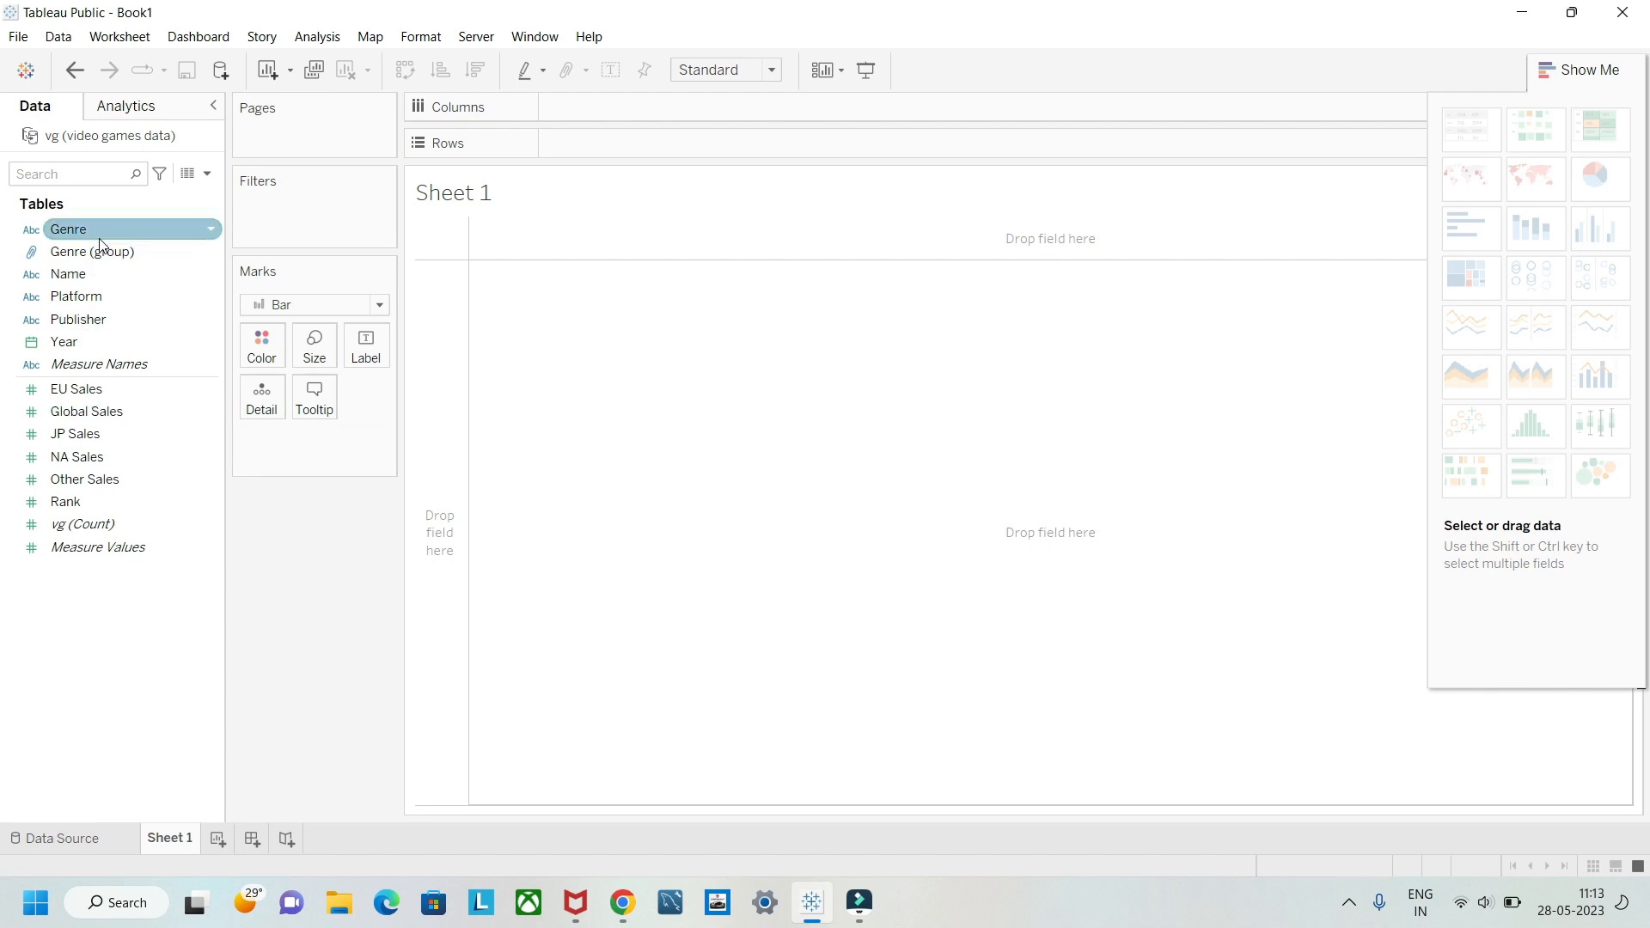
Step: Delete the Genre (group) field from the data source
click(212, 253)
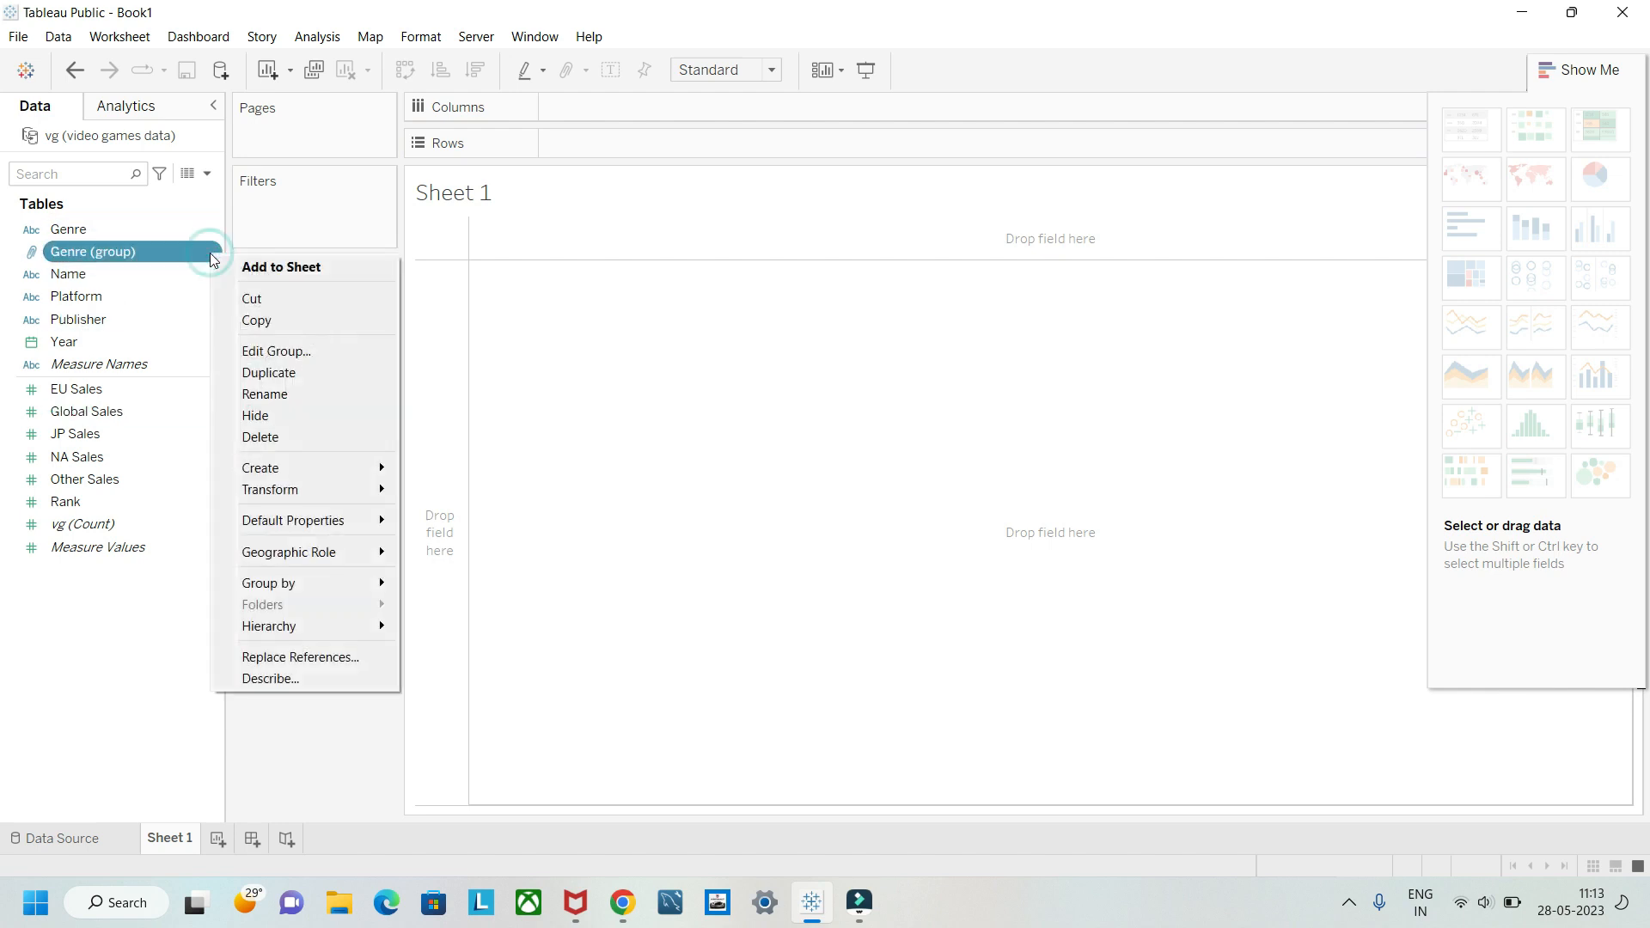
click(302, 438)
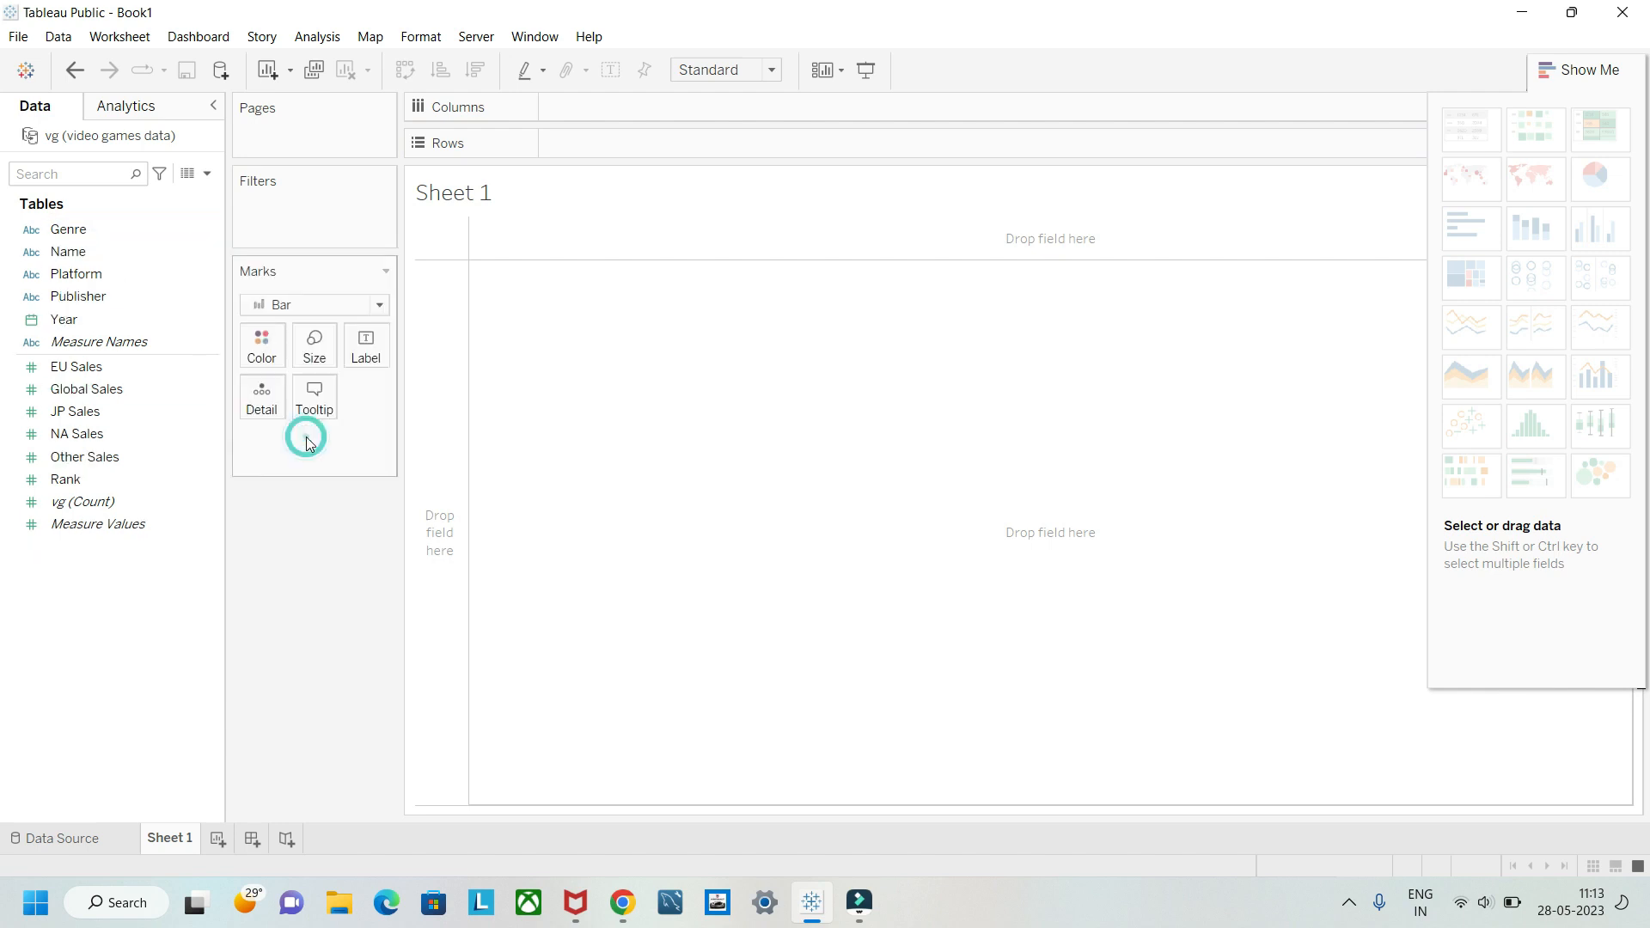
Step: Create a hierarchy named Genre from the Genre field and add the Name field to it
click(211, 230)
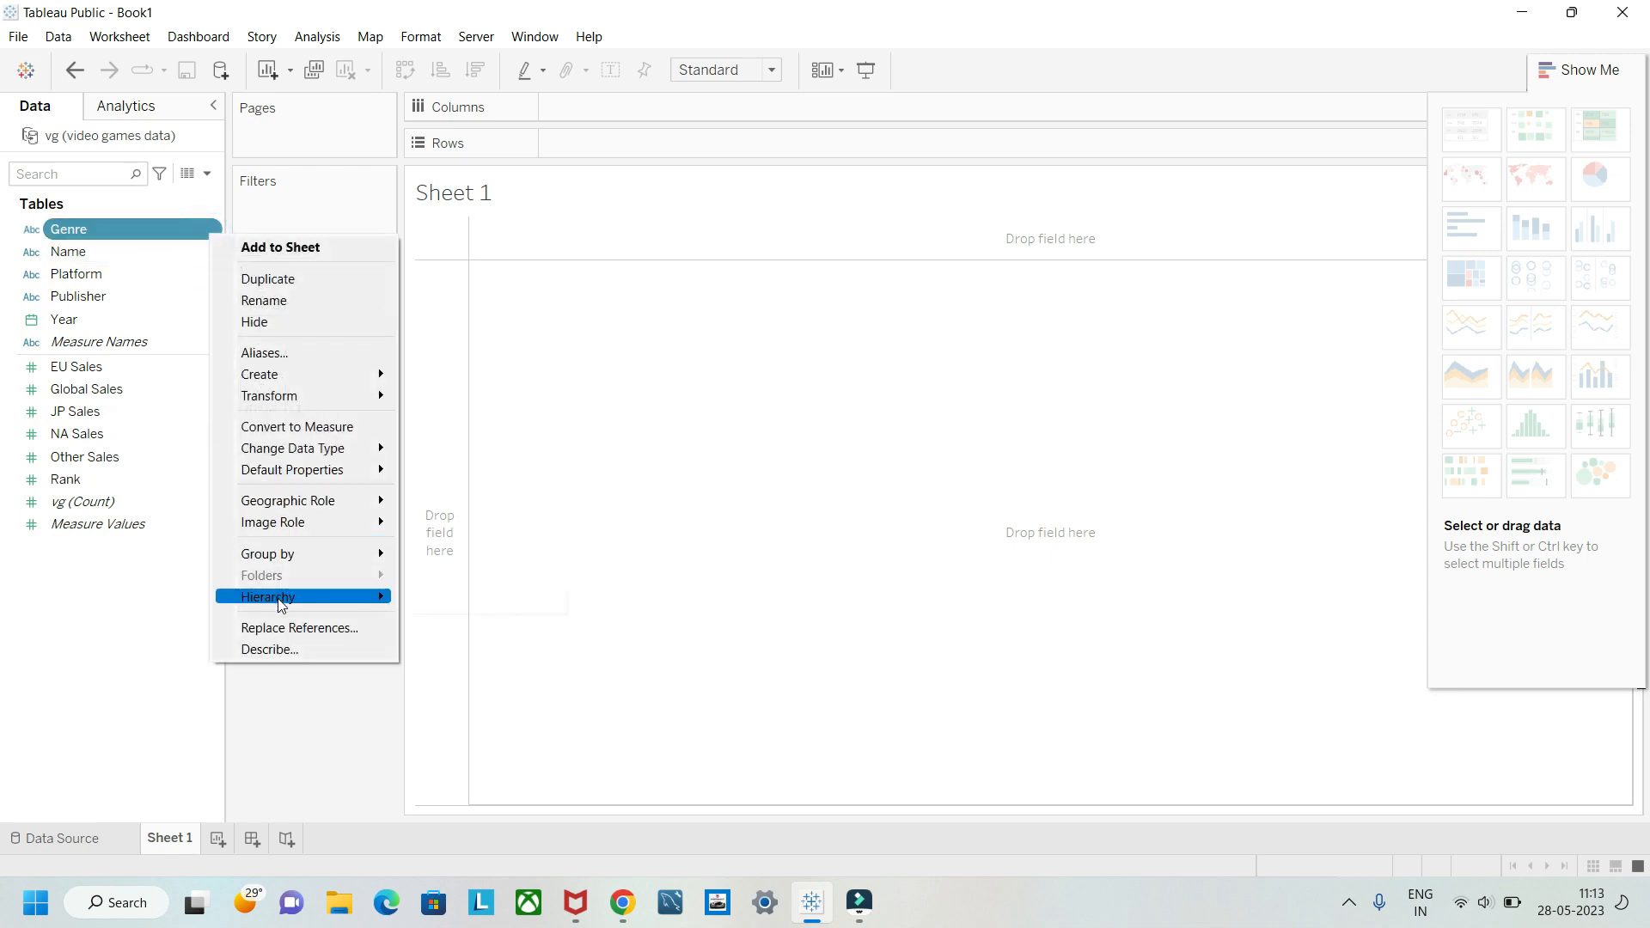
mouse_move(369, 599)
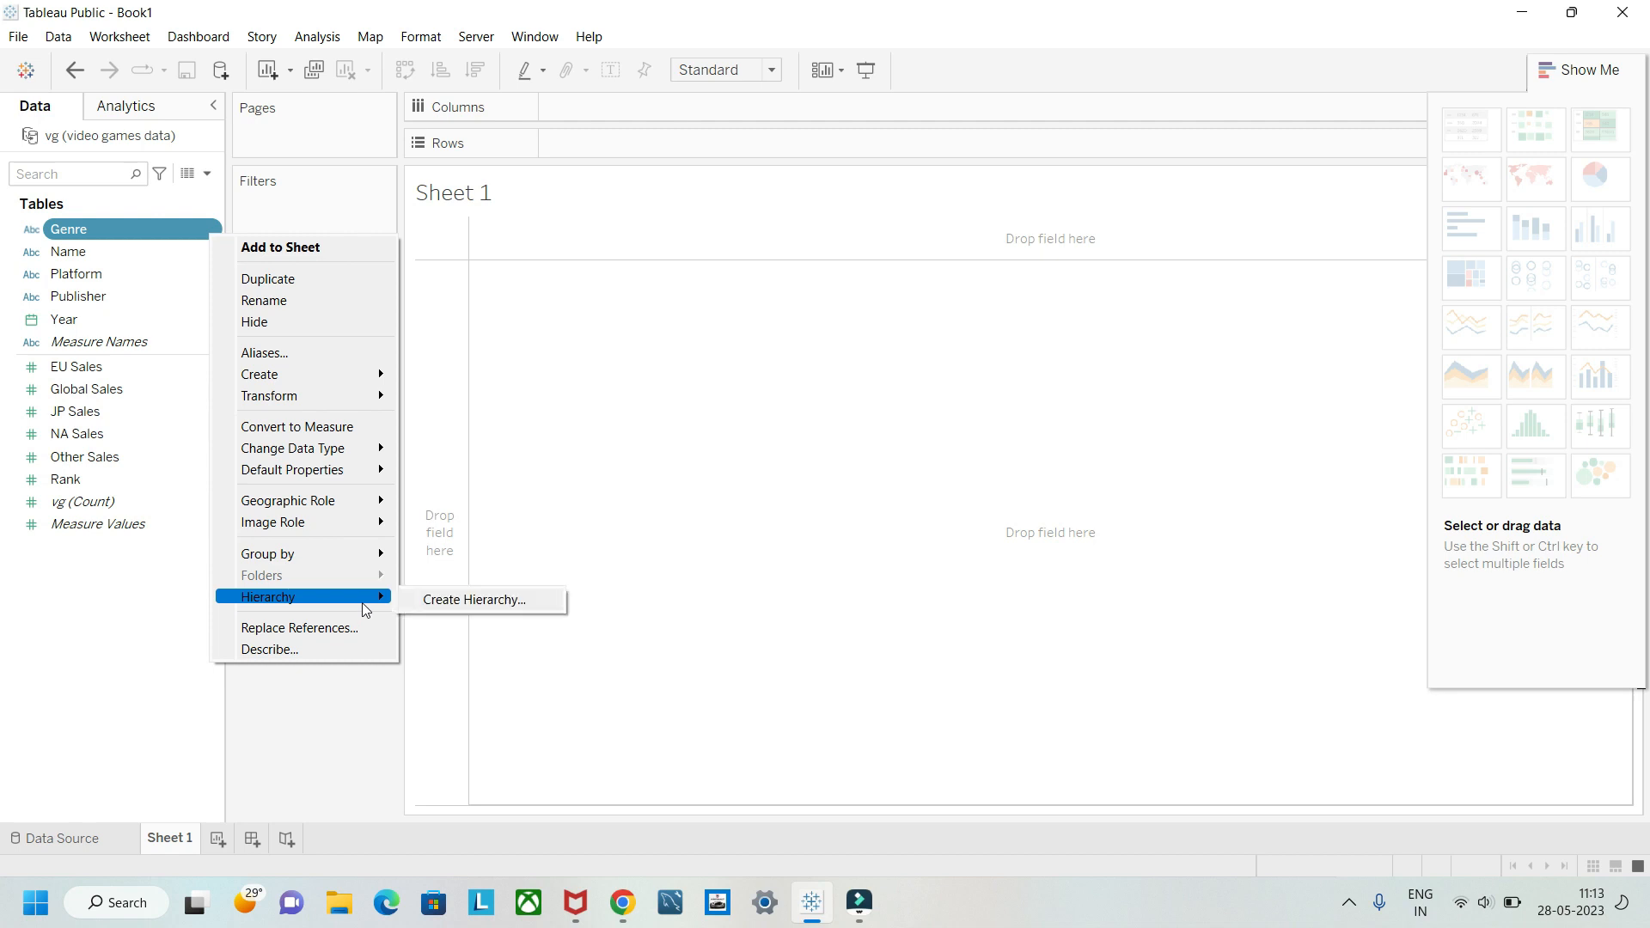
click(436, 598)
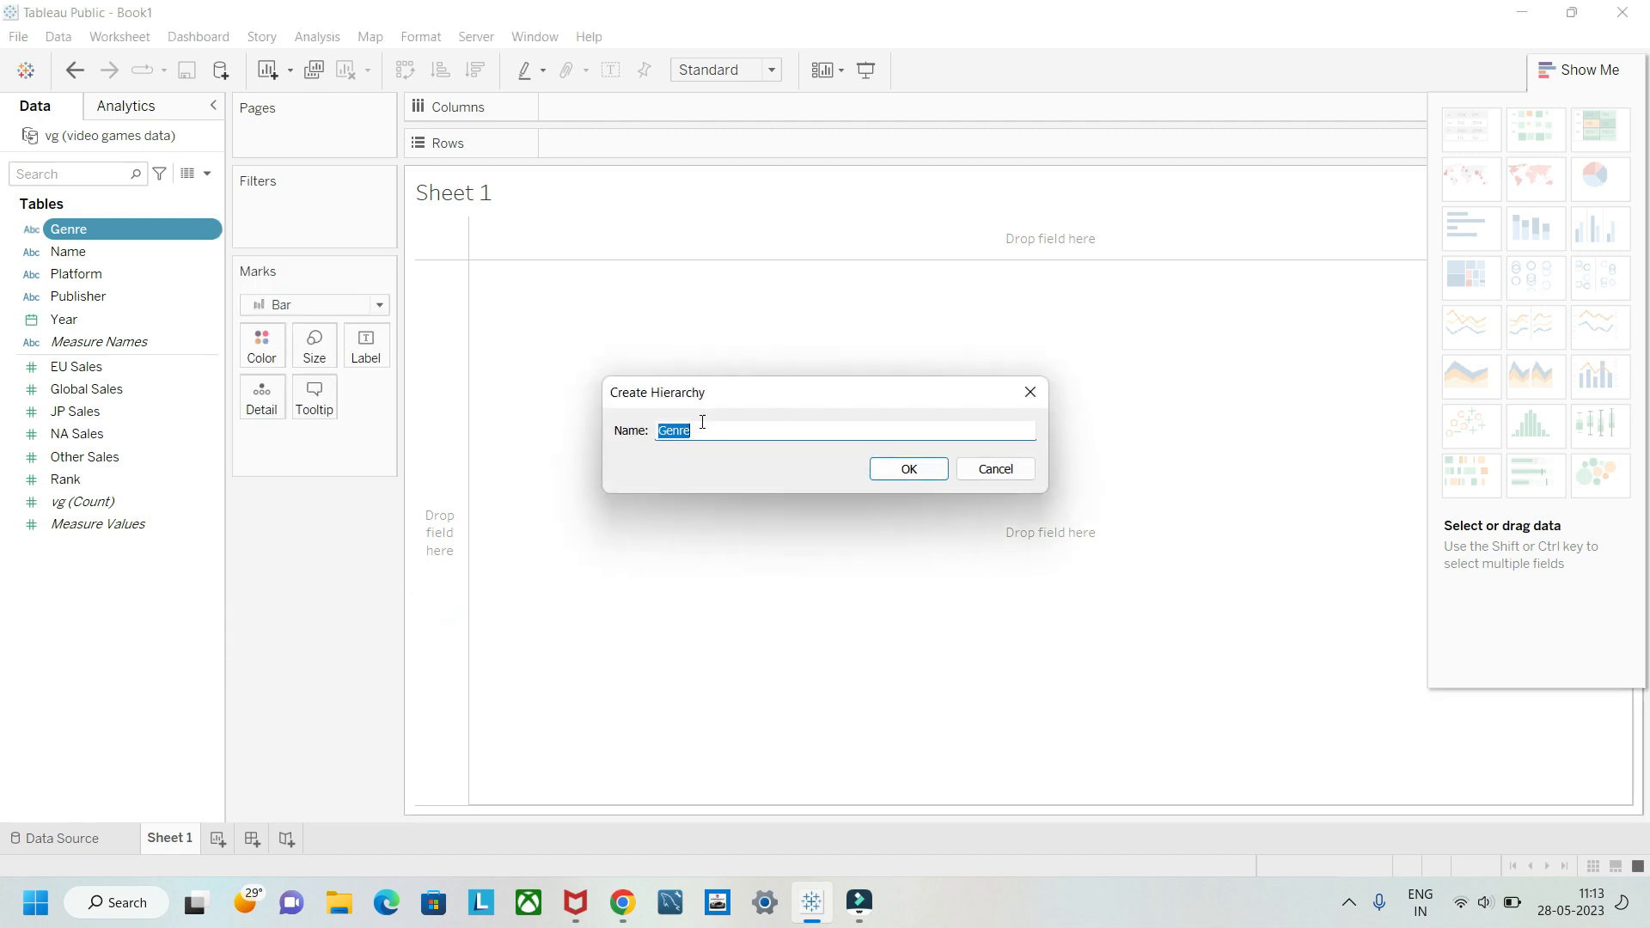
click(909, 469)
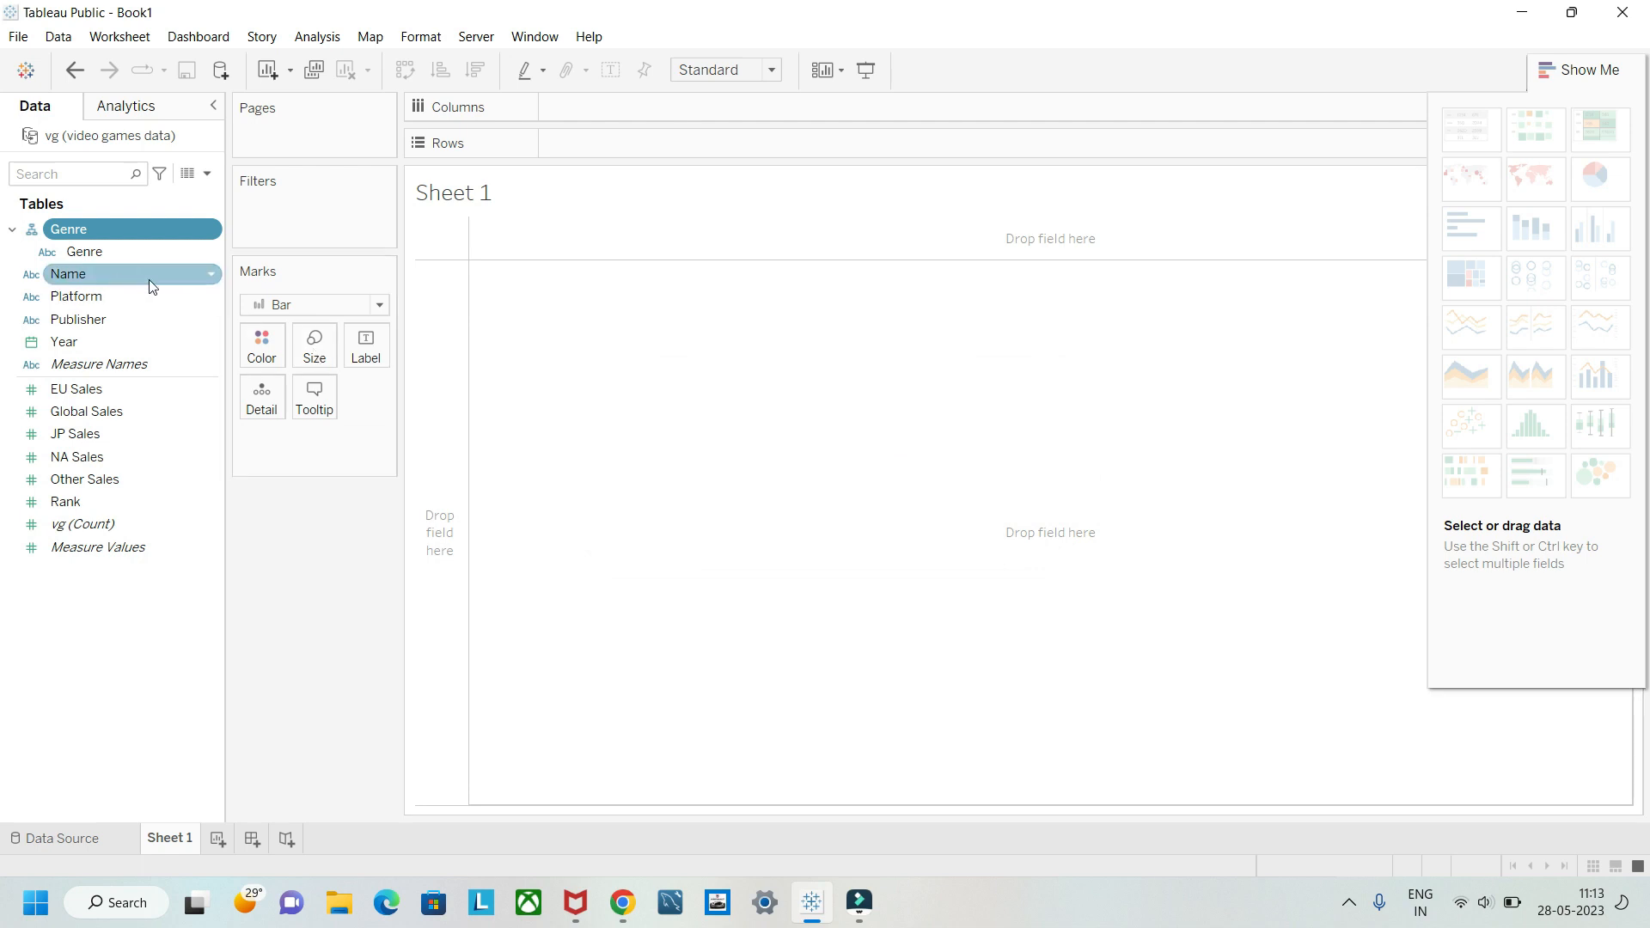
click(209, 275)
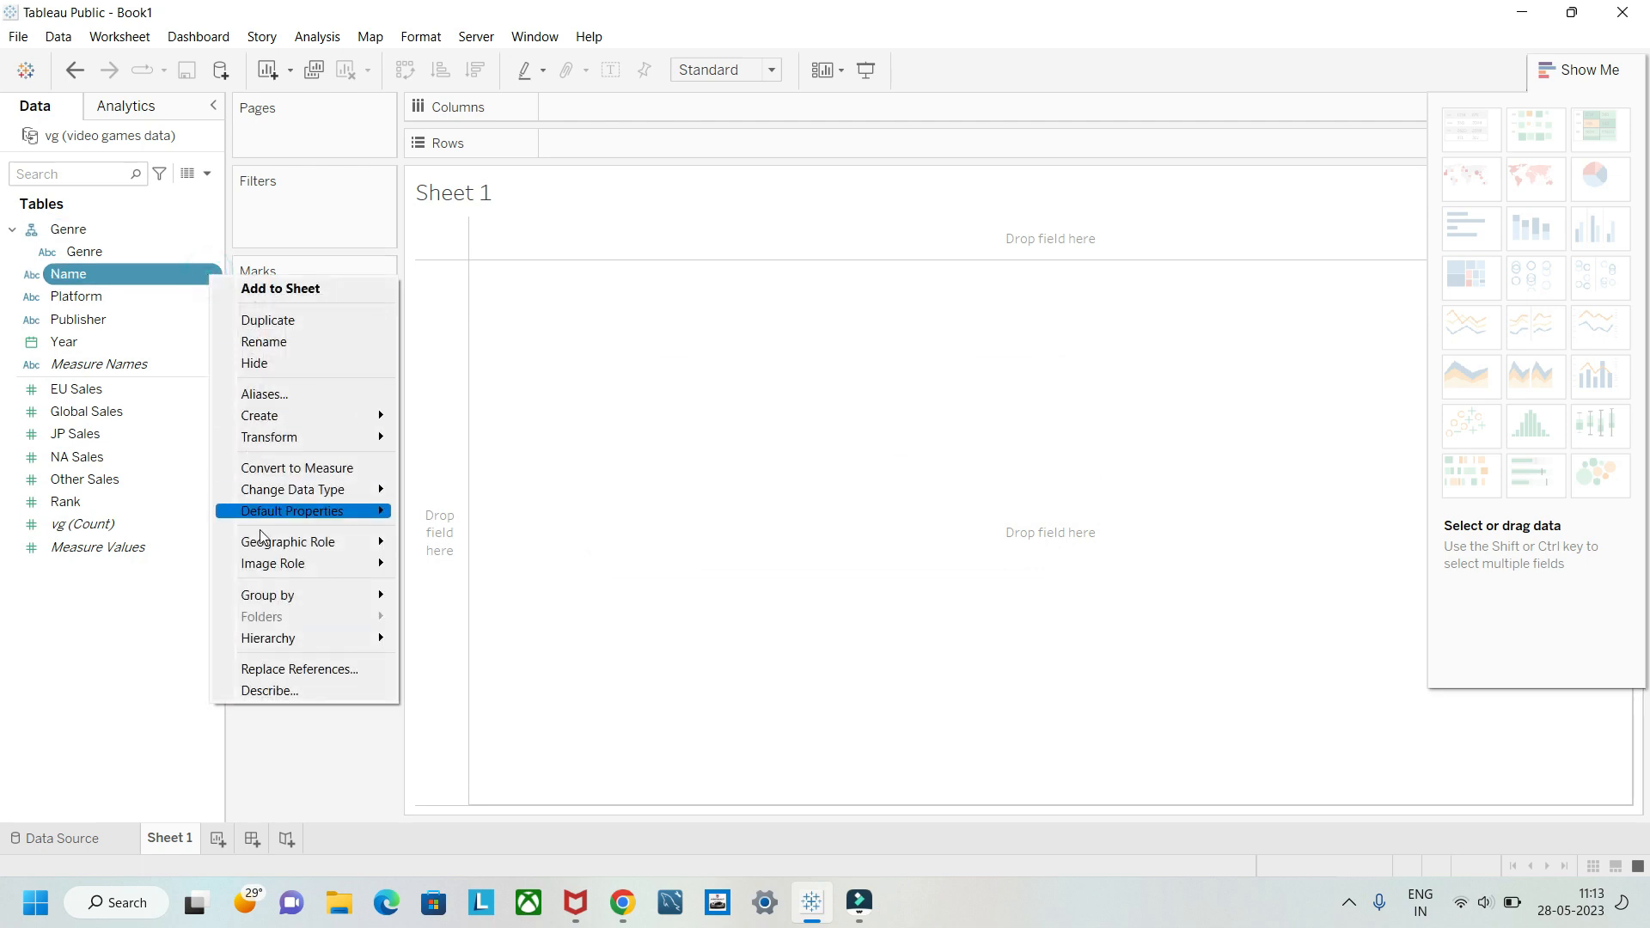
mouse_move(284, 640)
mouse_move(472, 639)
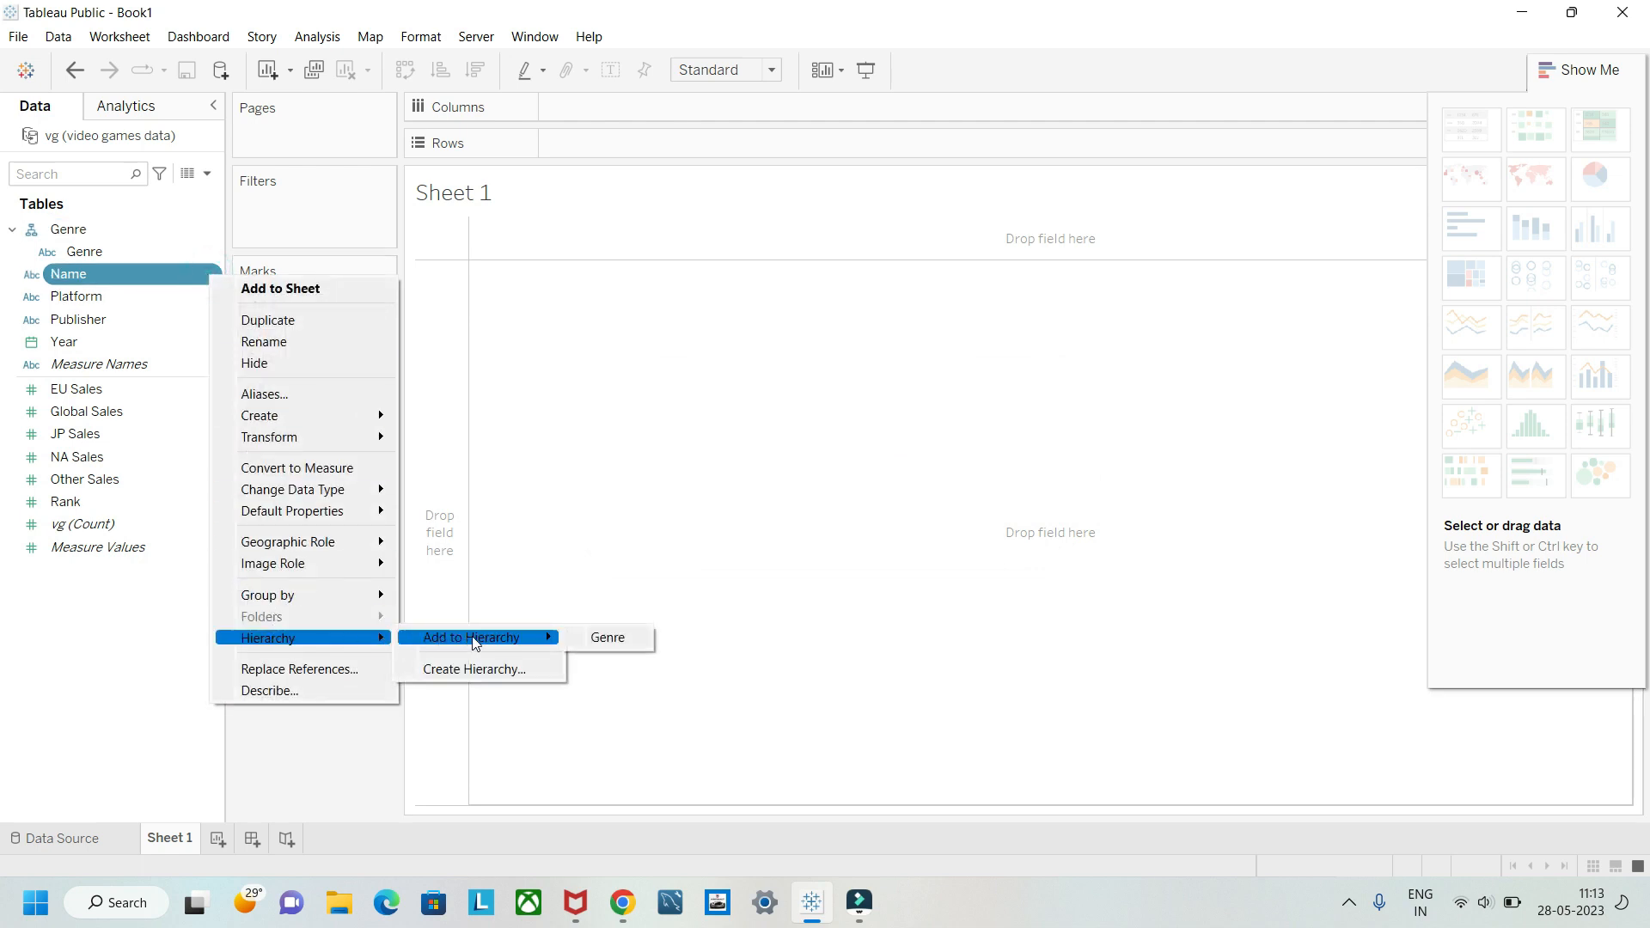
click(599, 639)
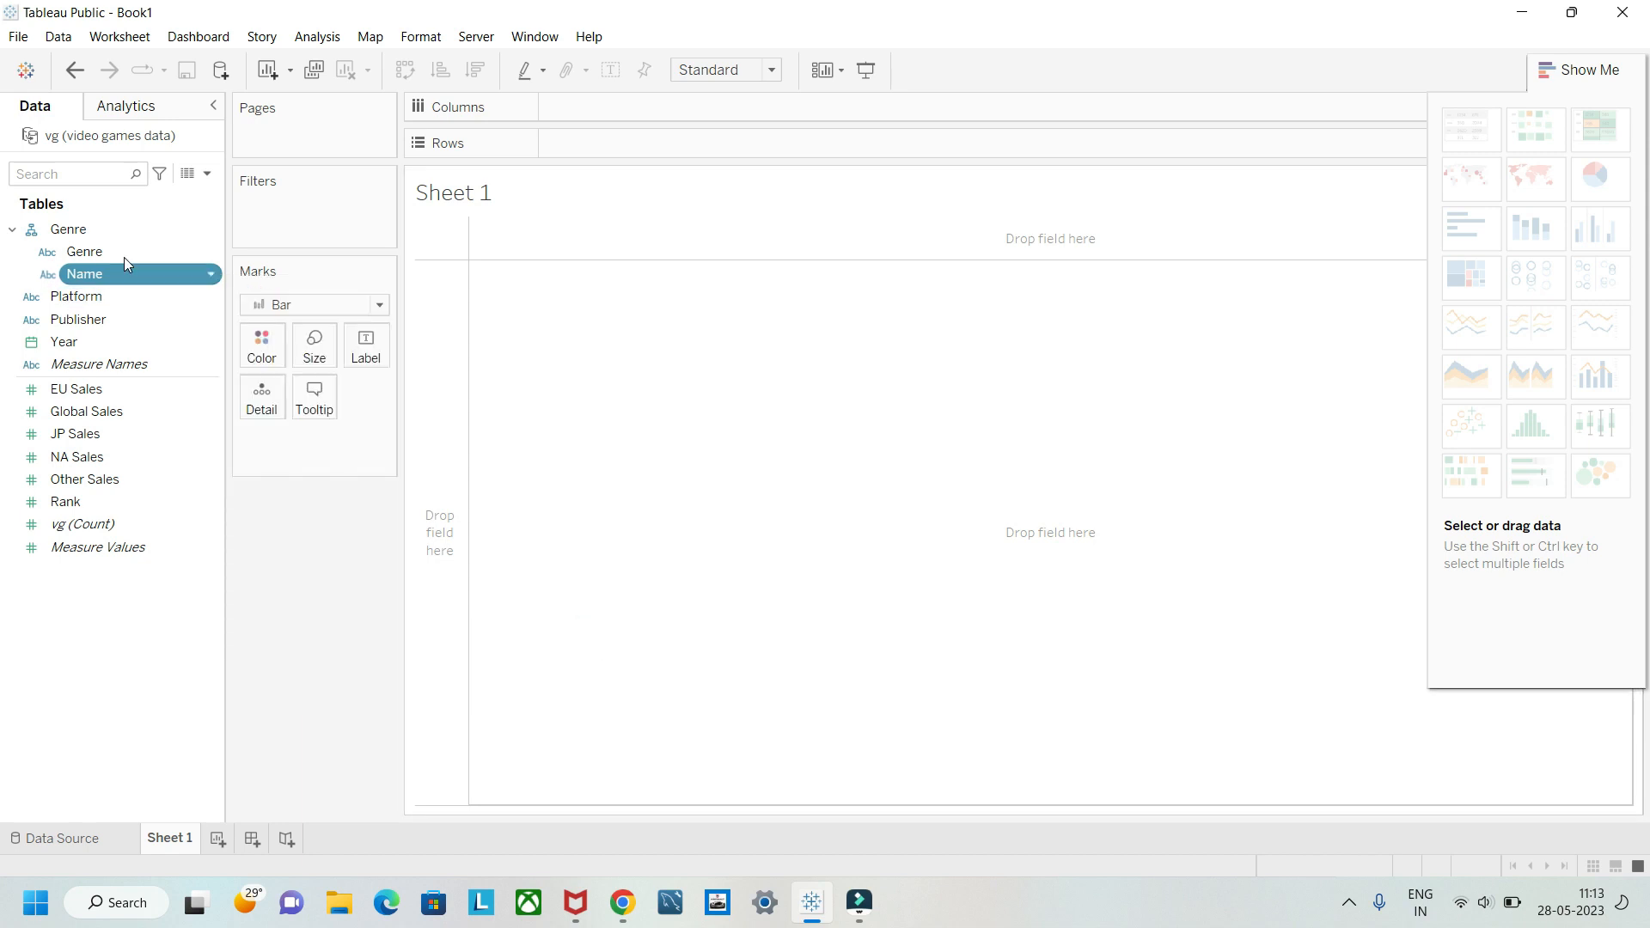
Step: Place the Genre hierarchy on columns, drill it down to Name, and clear both fields from the sheet
drag(77, 234, 577, 112)
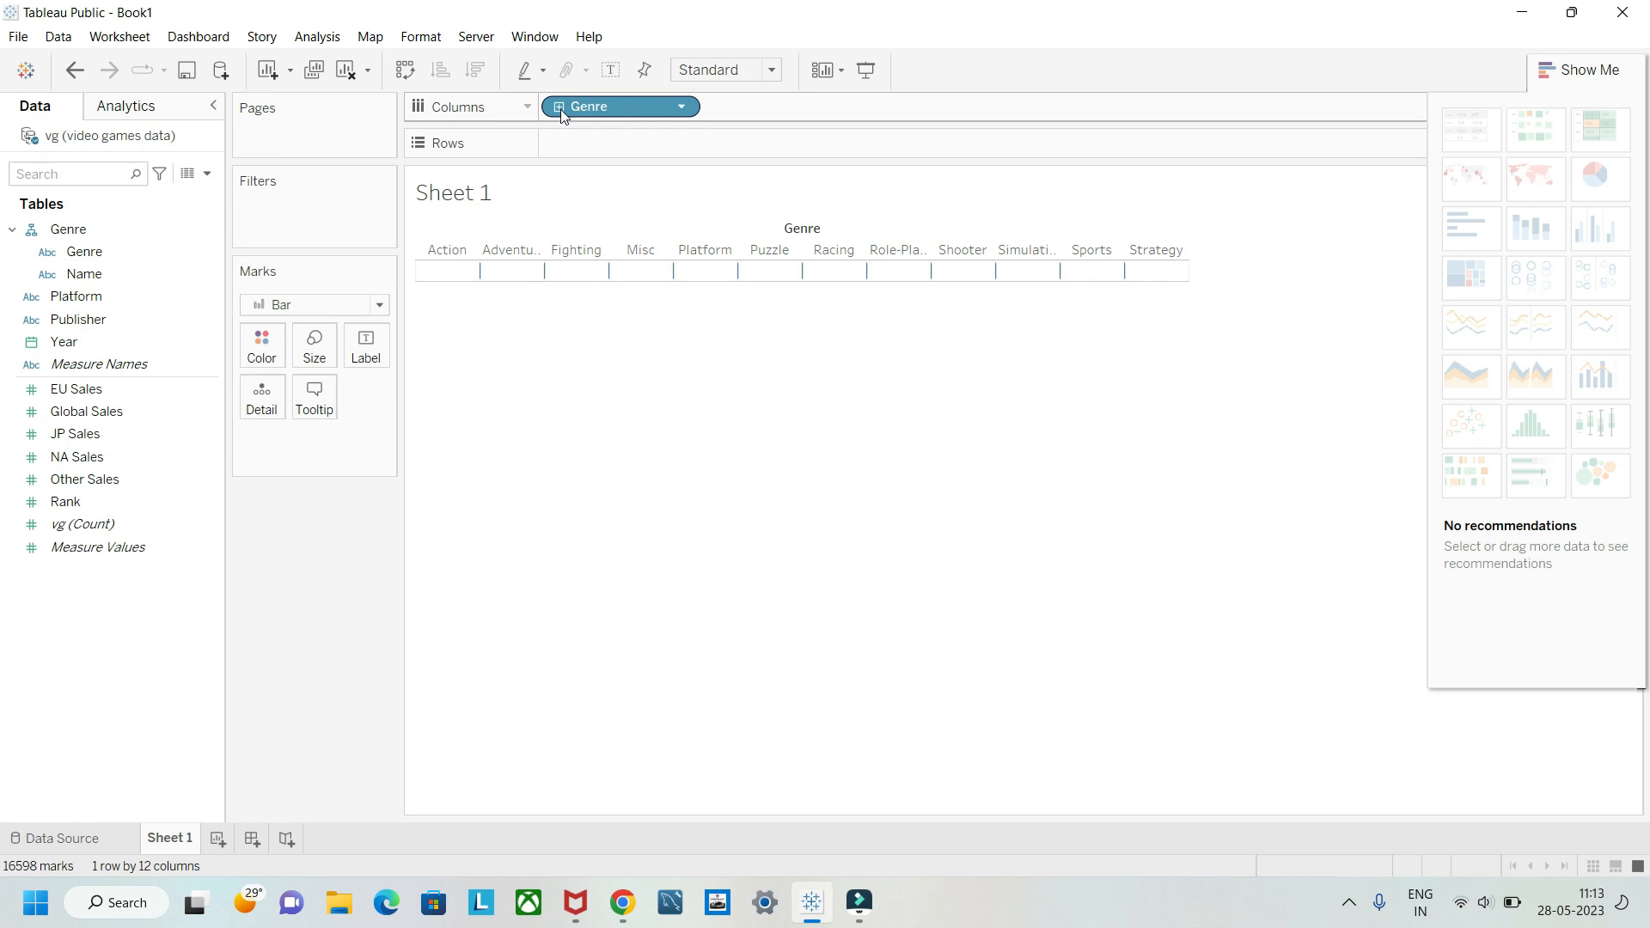
click(561, 110)
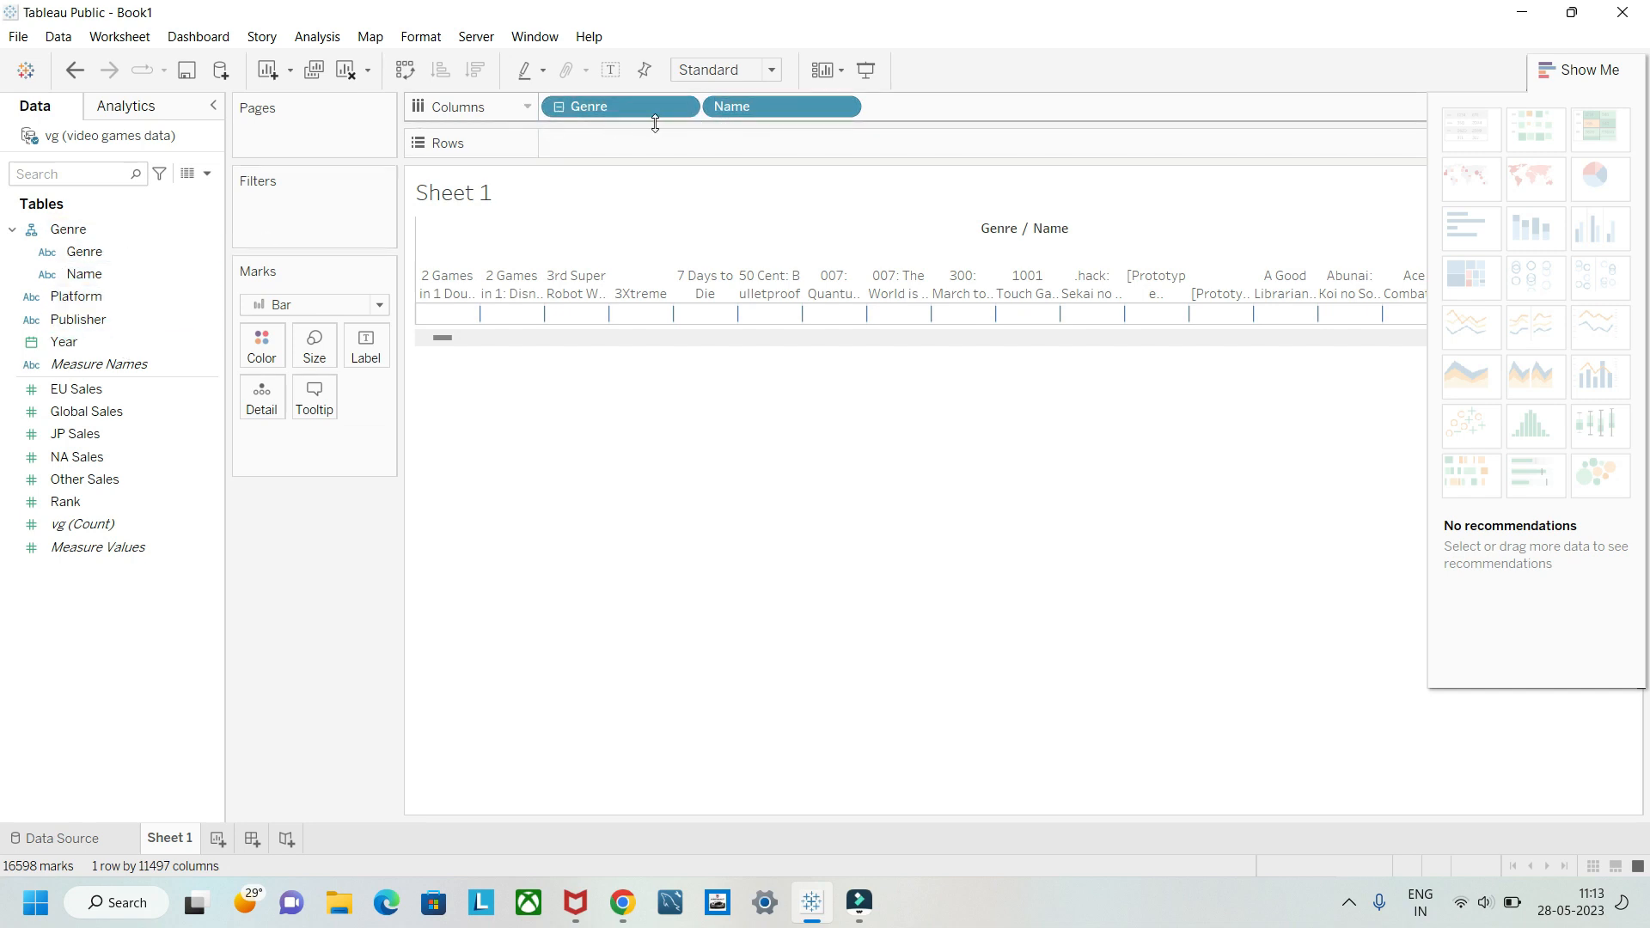
drag(77, 319, 425, 425)
drag(724, 106, 329, 517)
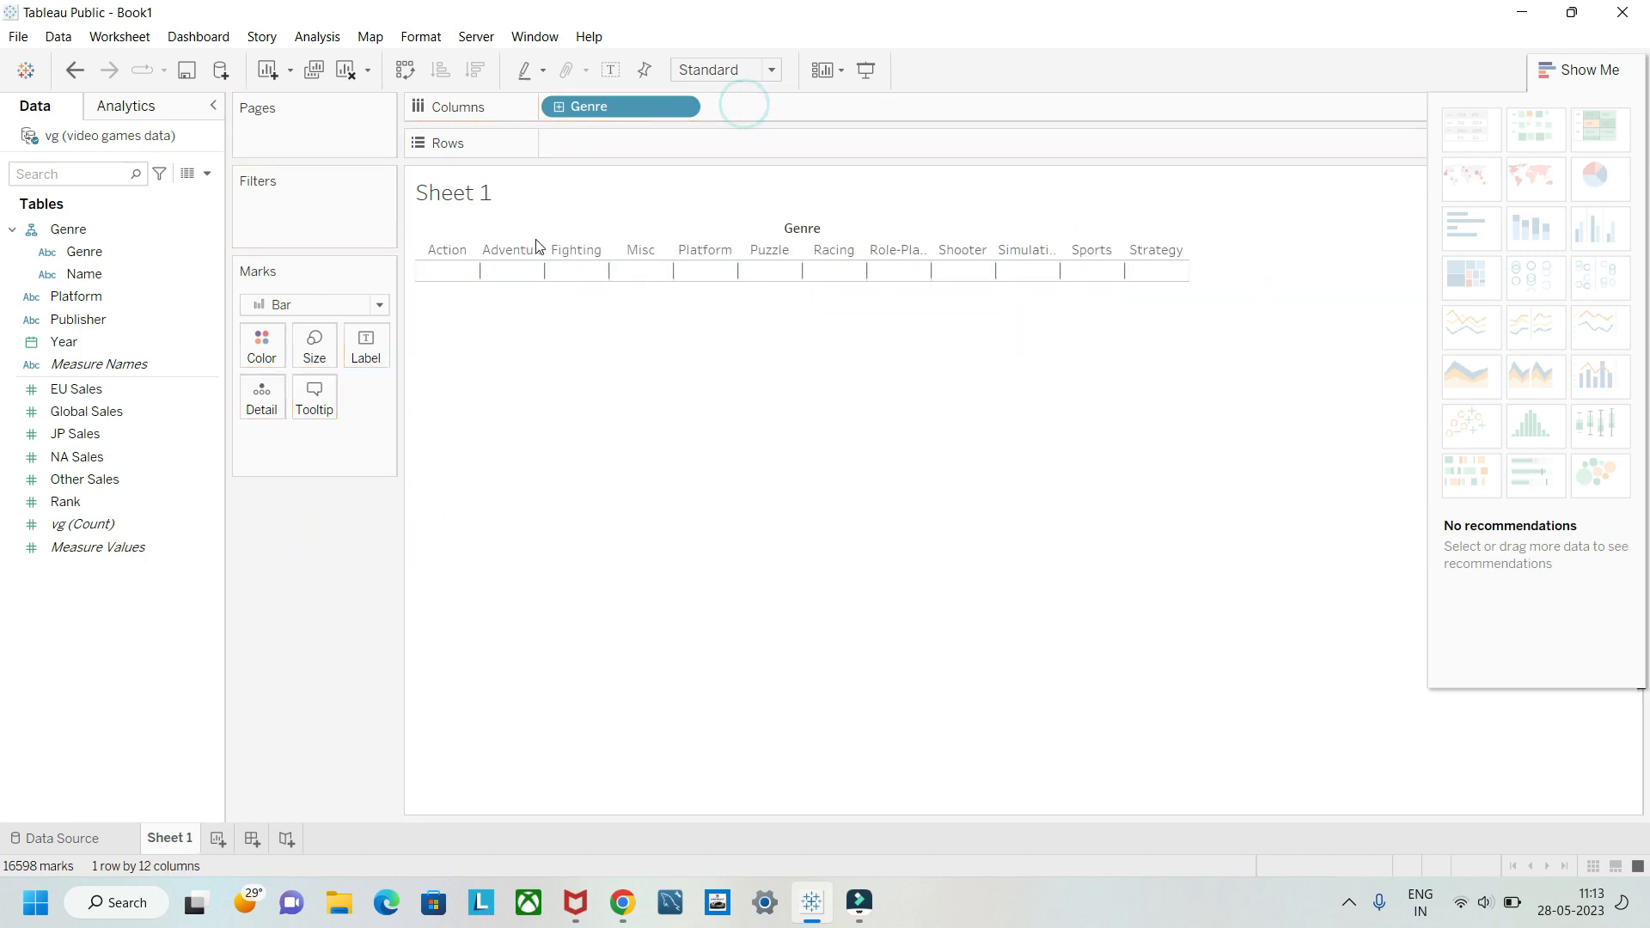
drag(568, 111, 249, 566)
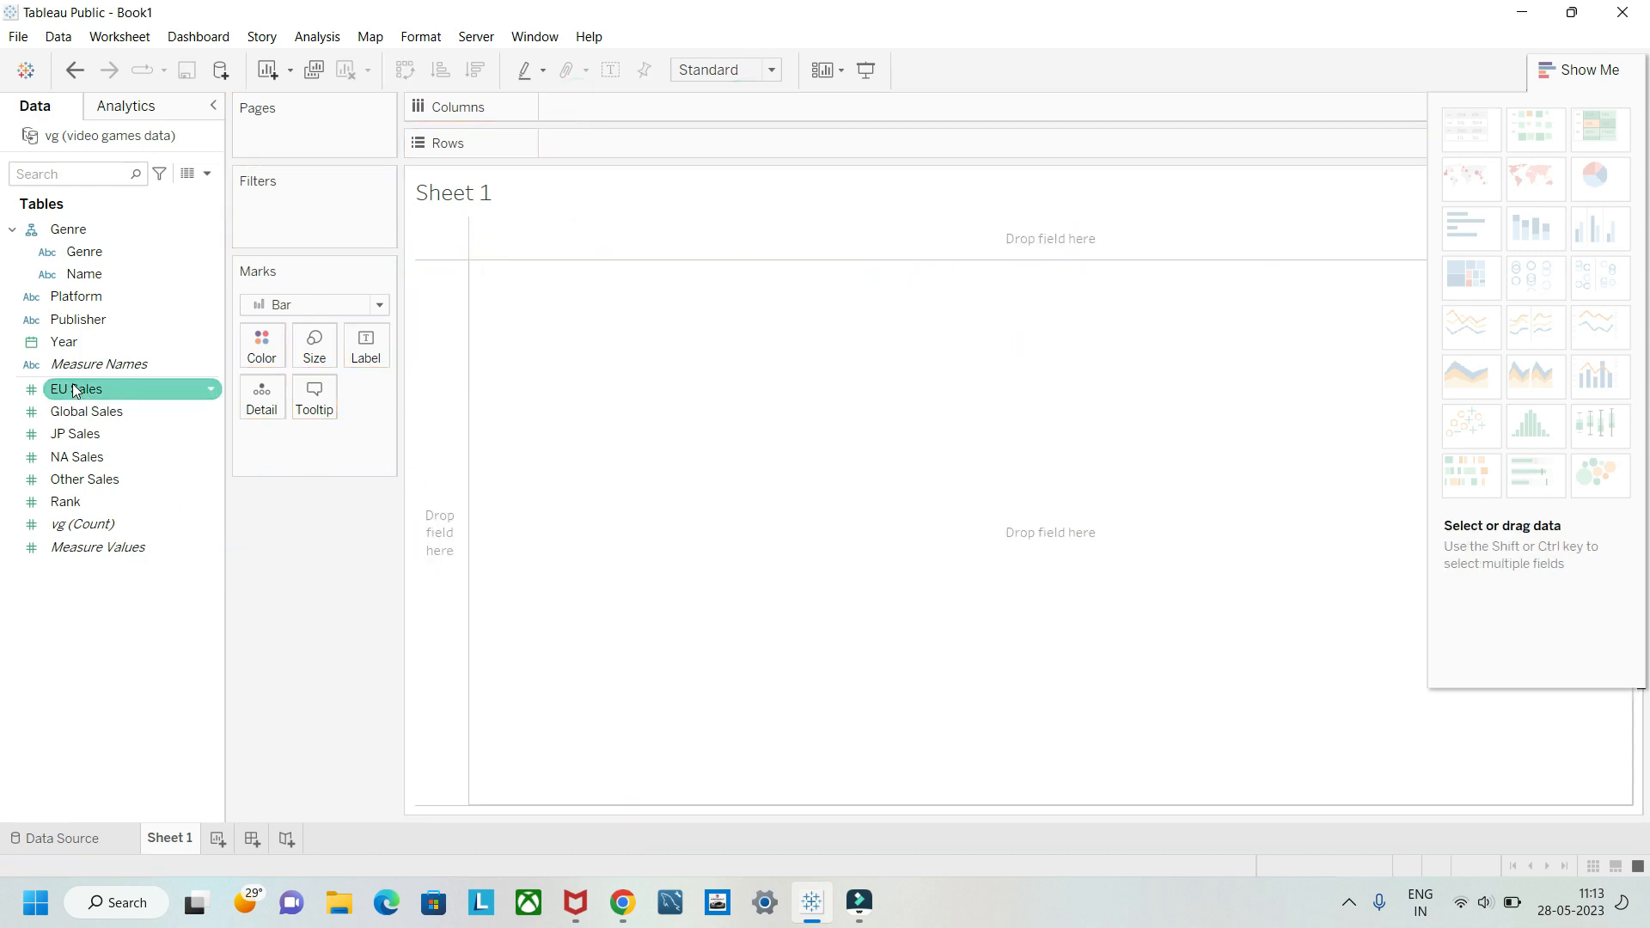
right_click(219, 341)
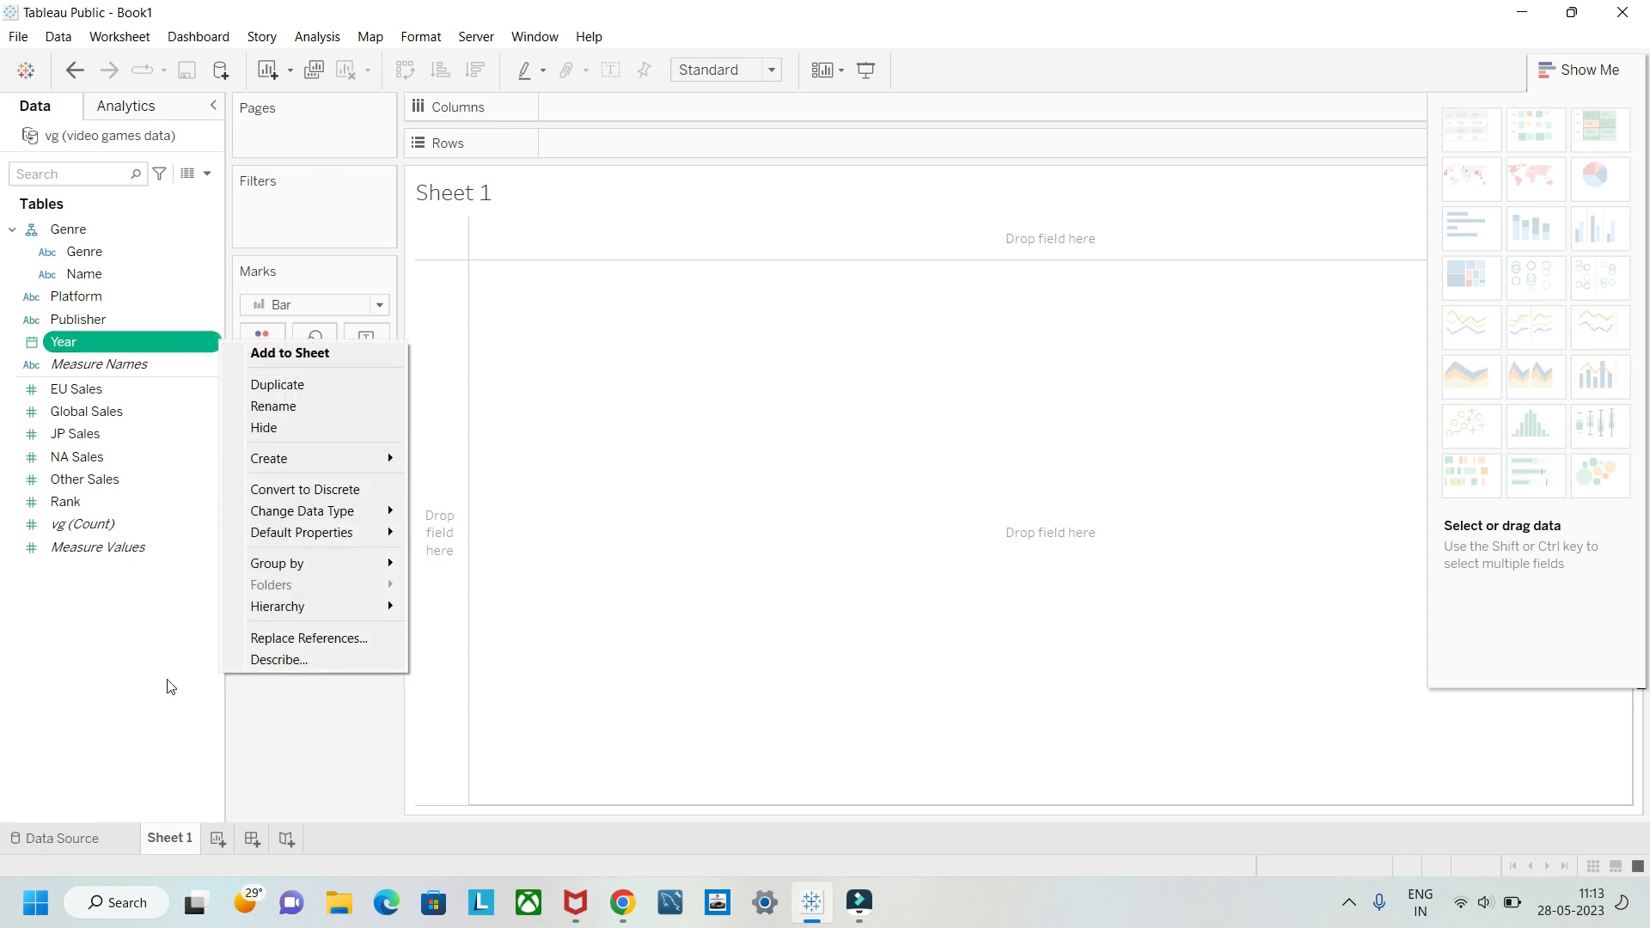
click(173, 725)
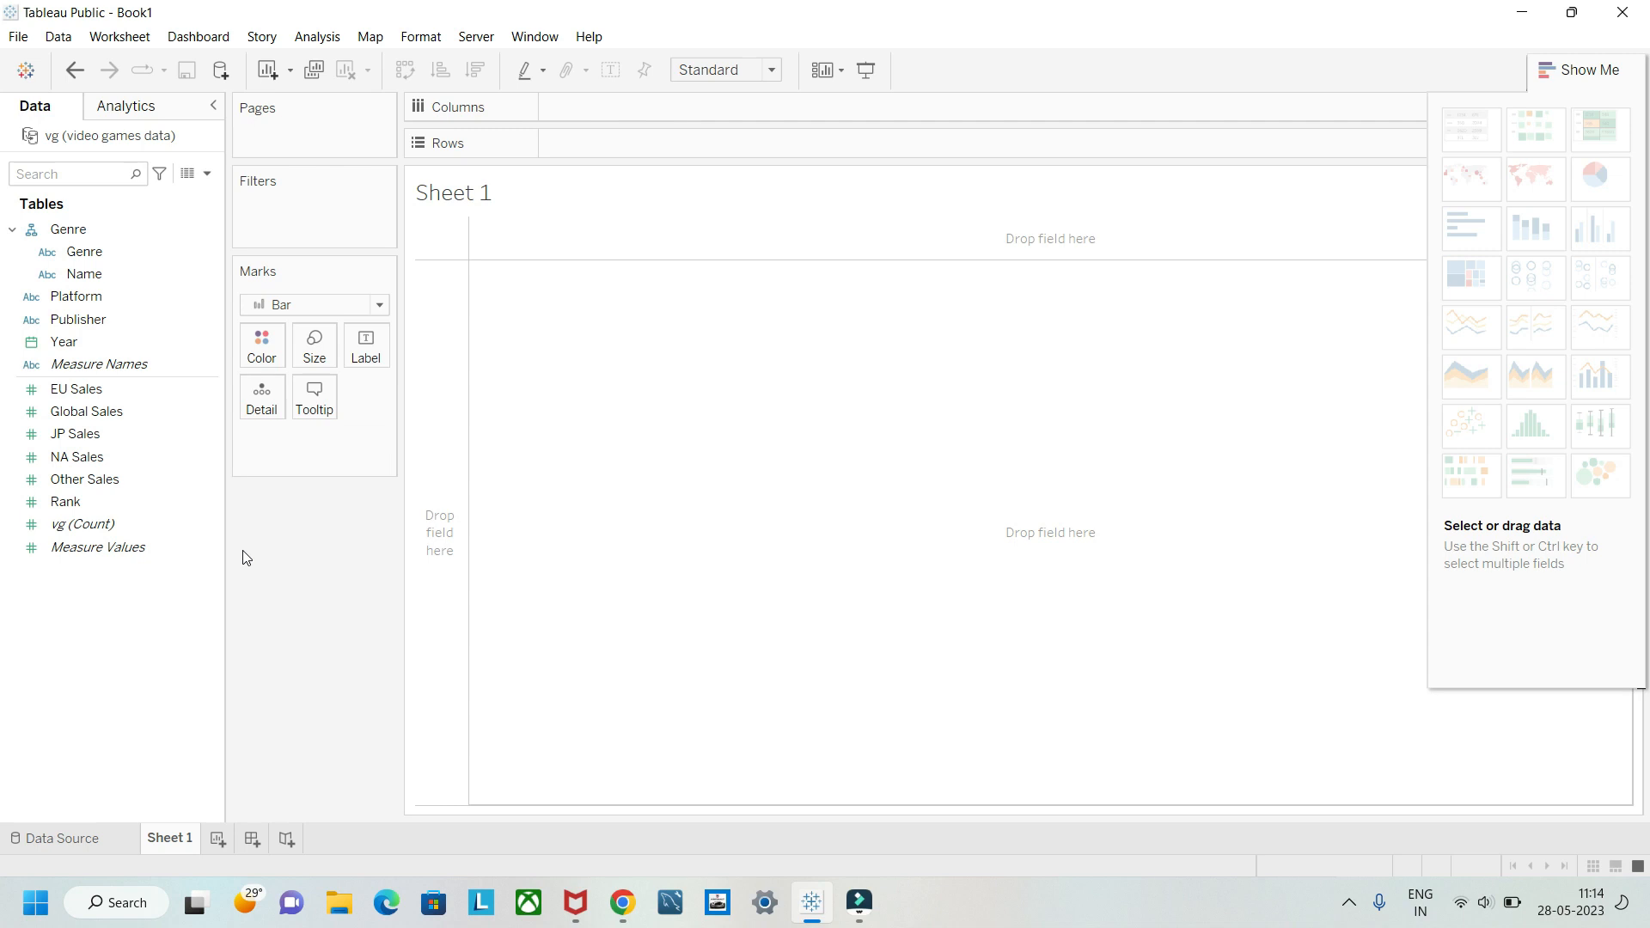
Step: Collapse the Genre hierarchy in the field list, place it on columns, and take it off the sheet again
click(13, 230)
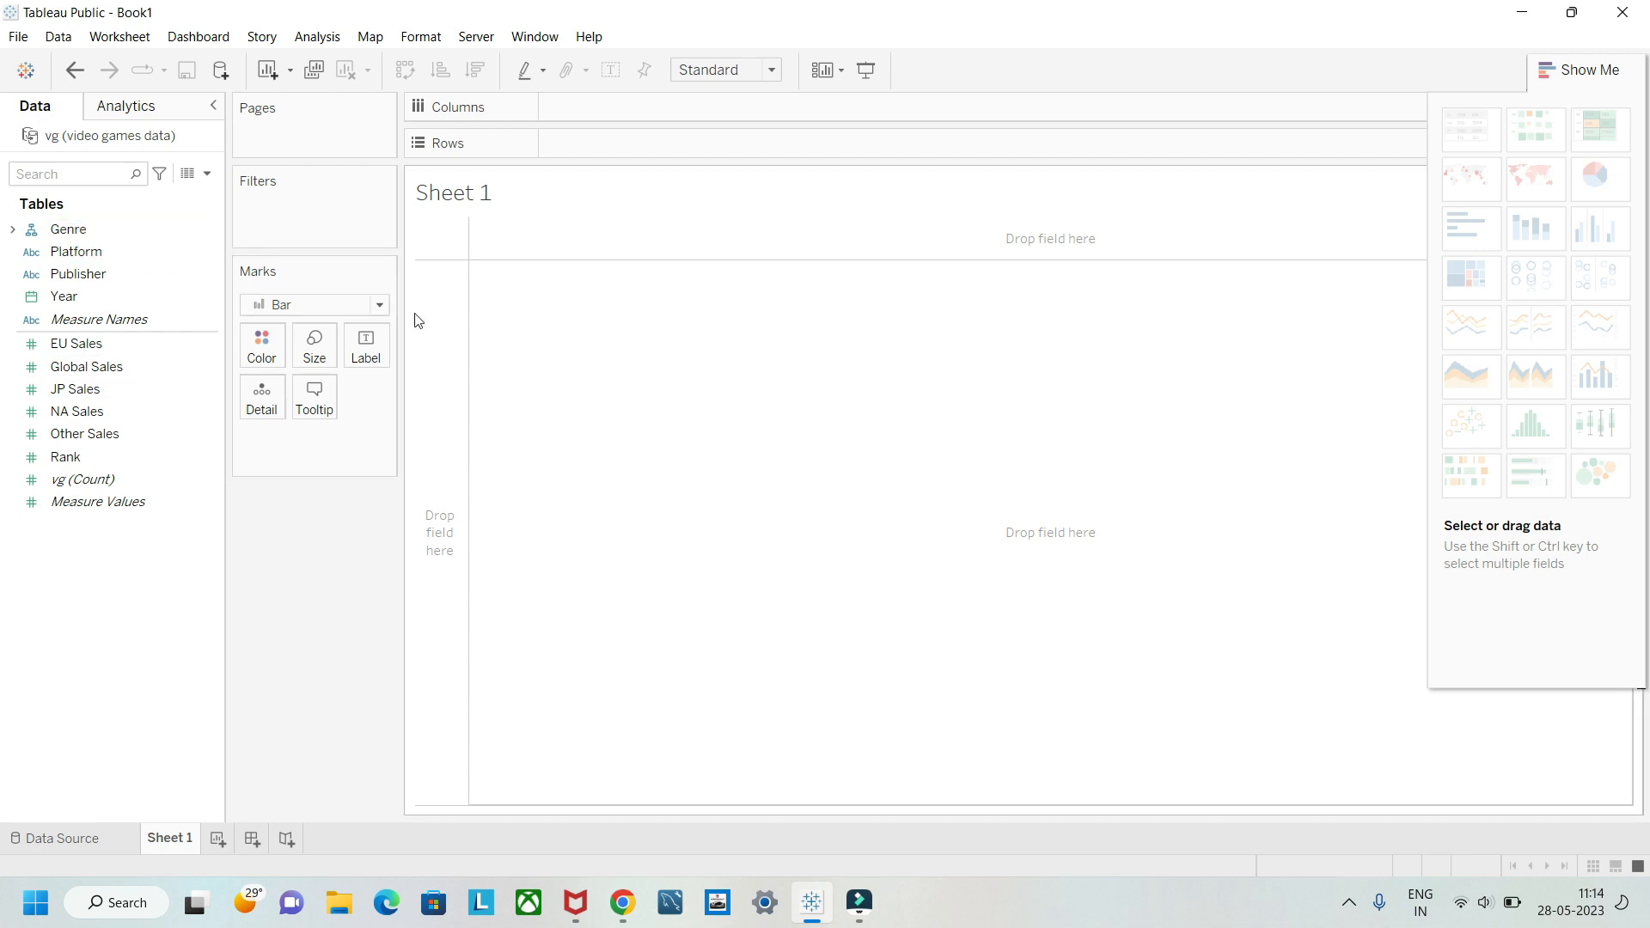
drag(147, 229, 646, 116)
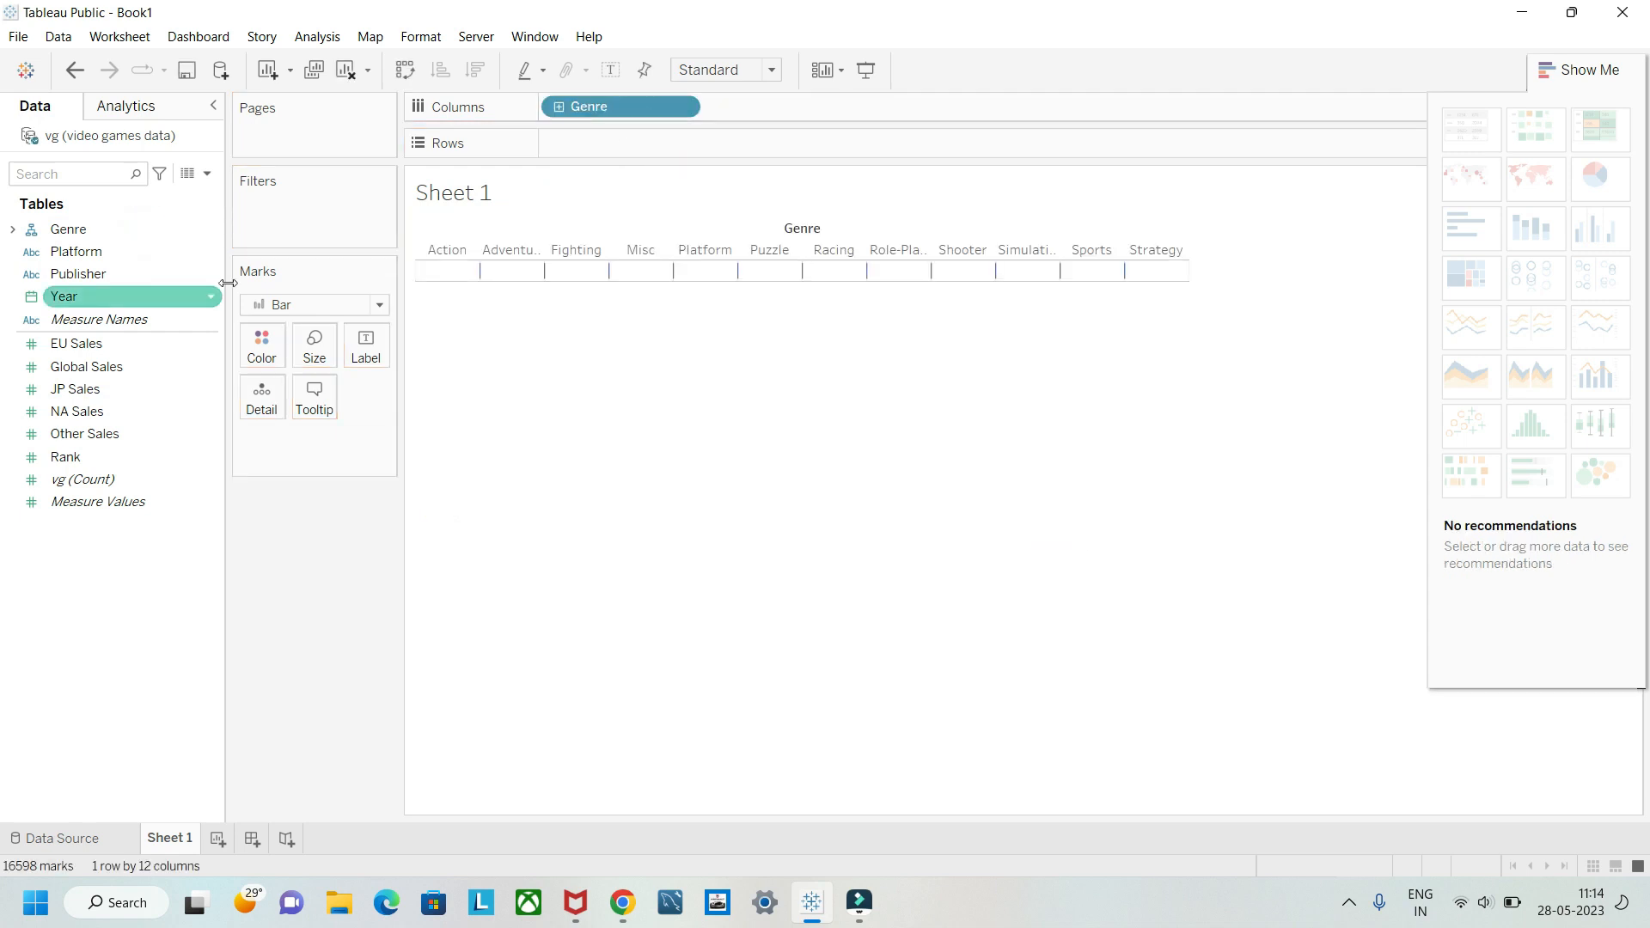
drag(610, 103, 288, 568)
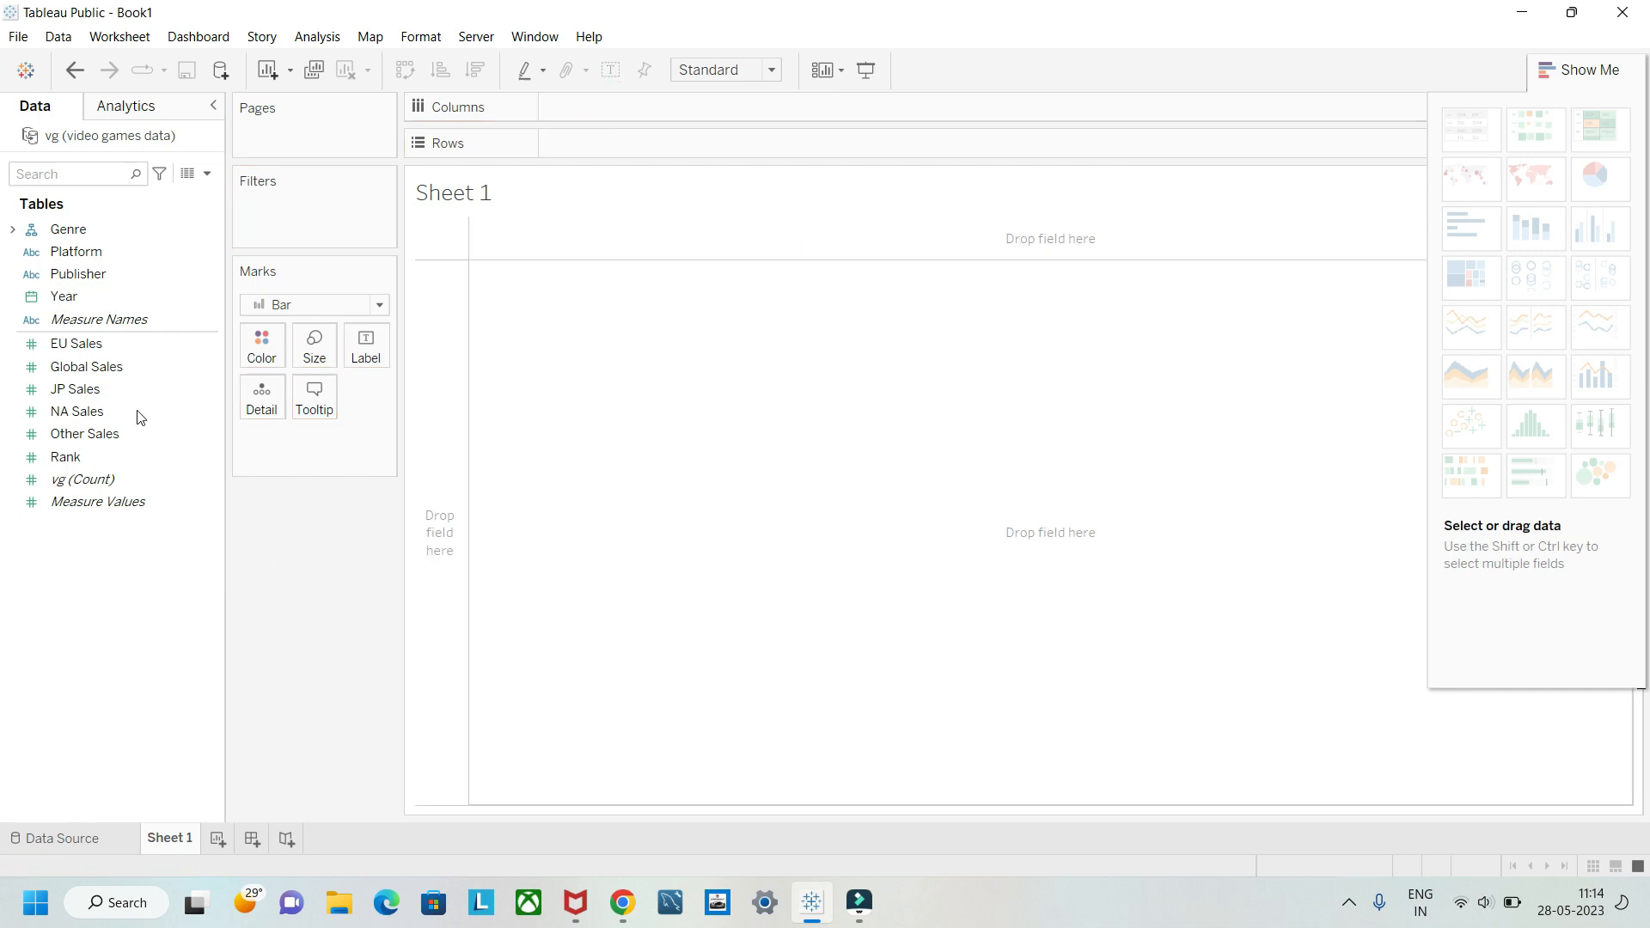
Step: Remove the Genre hierarchy so that Genre and Name are separate fields
click(12, 230)
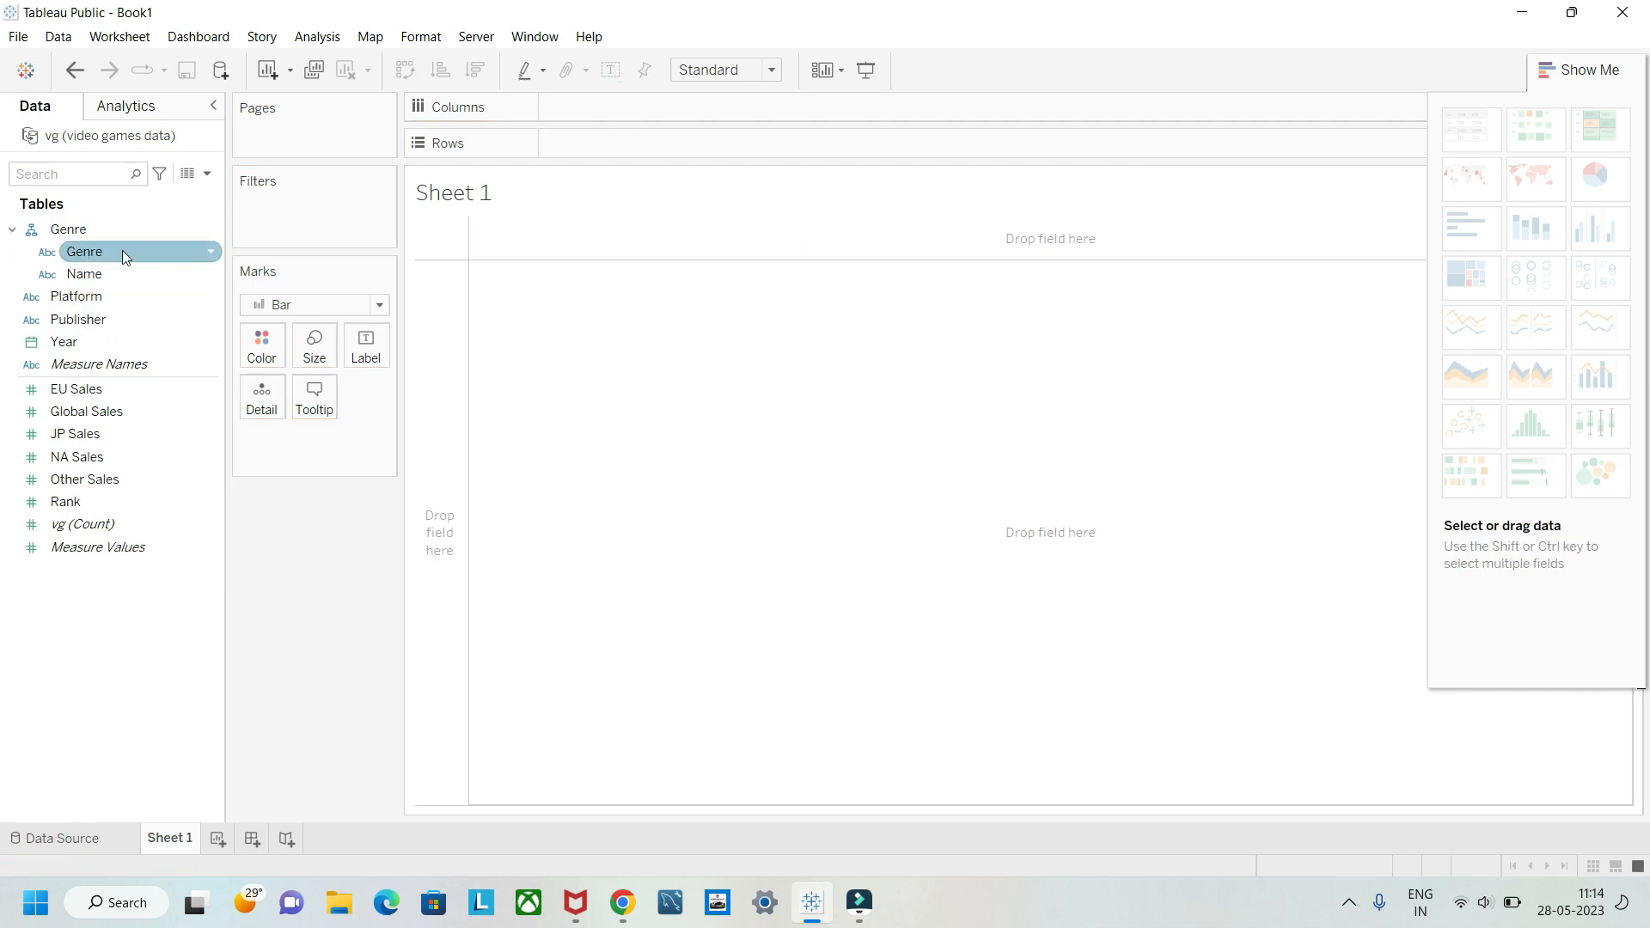
right_click(215, 226)
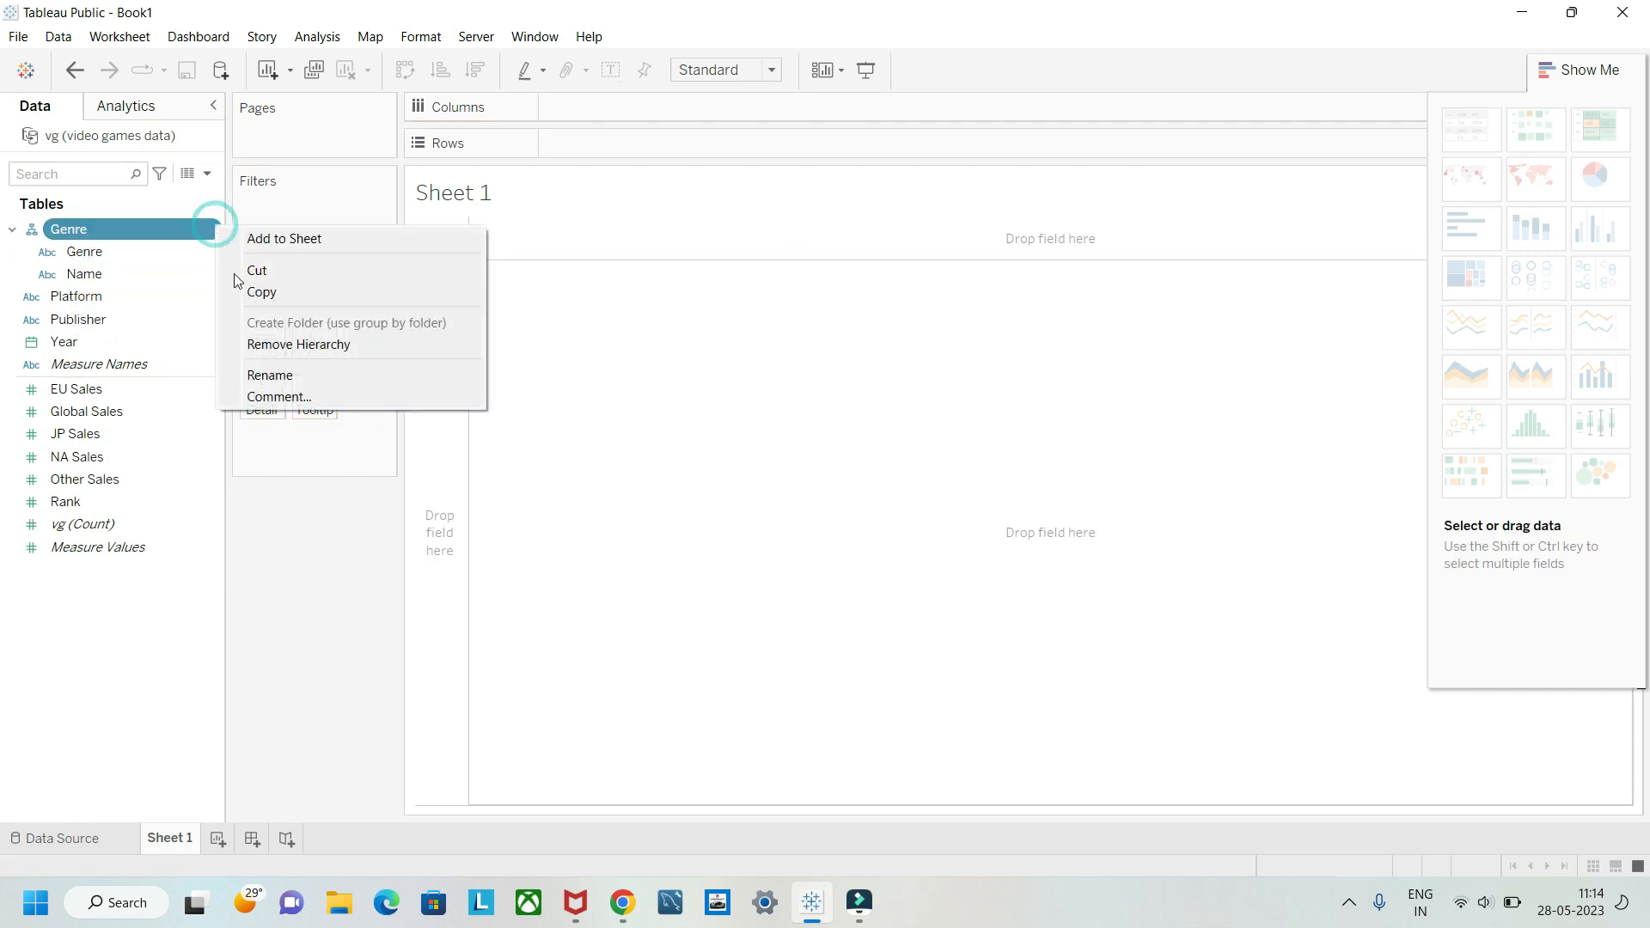
click(284, 344)
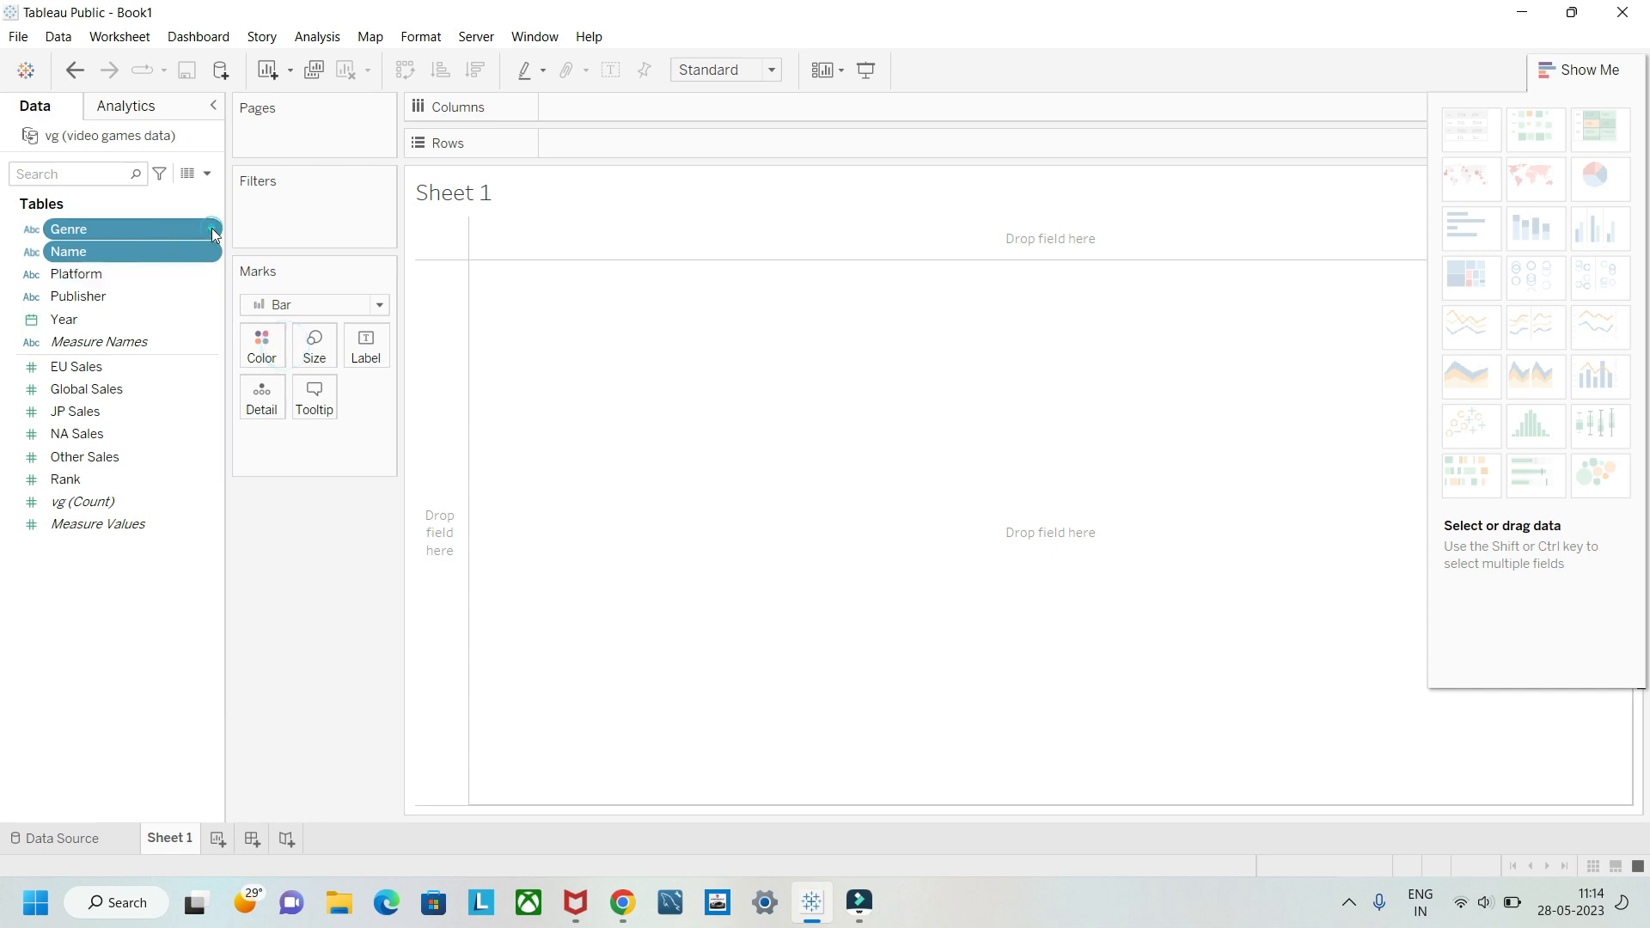
right_click(214, 233)
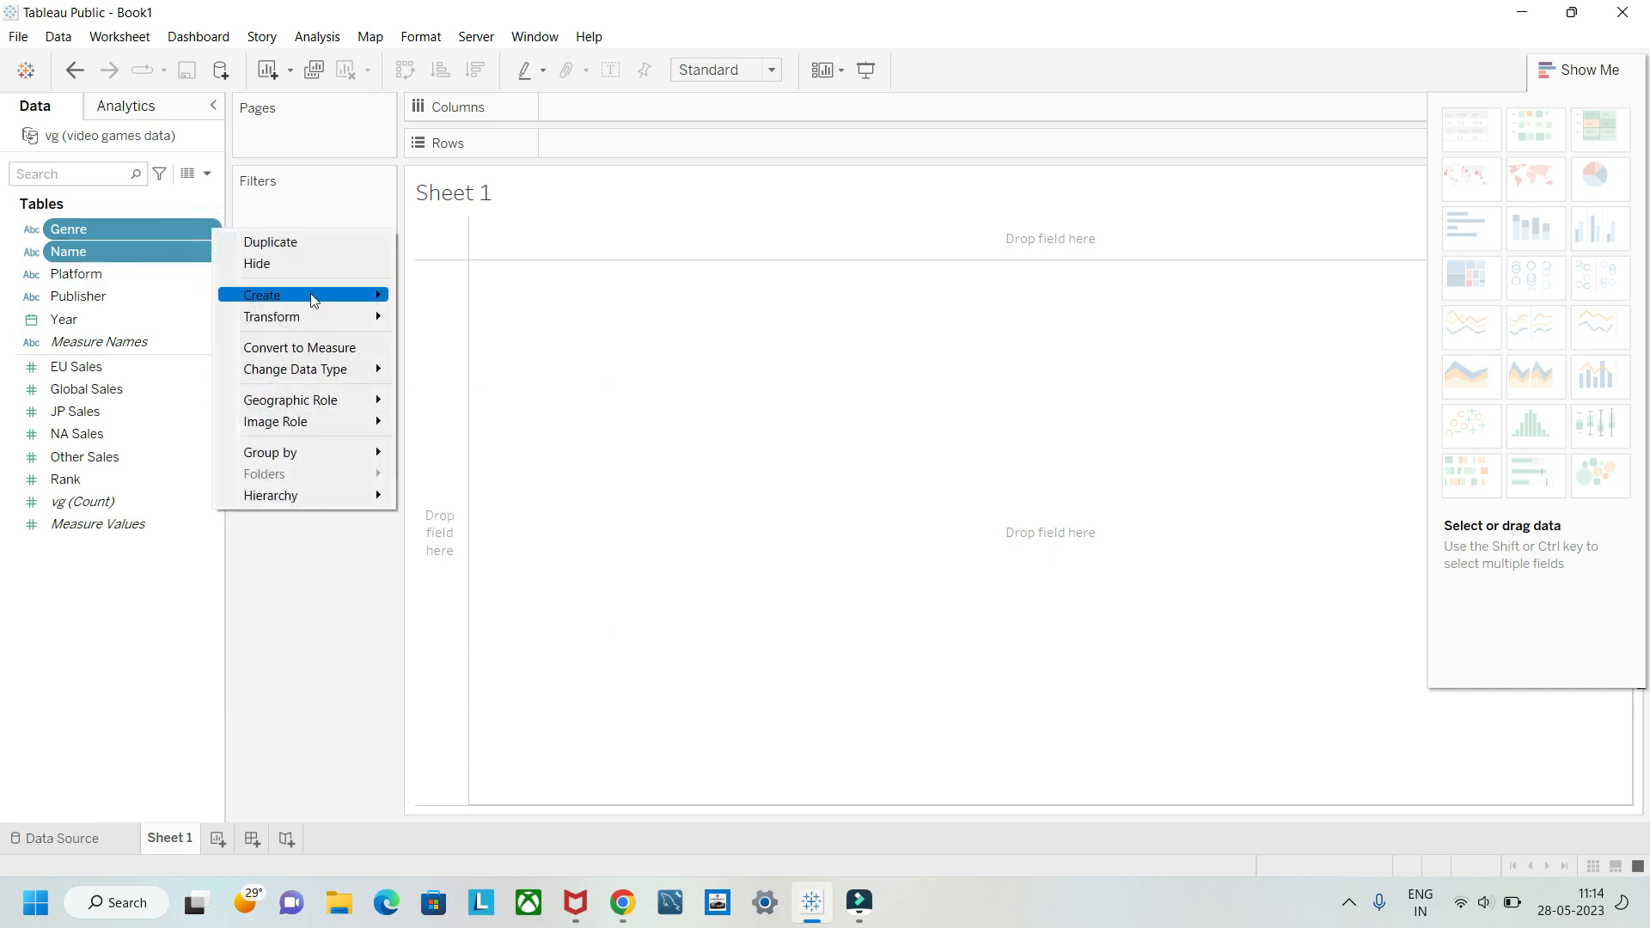
mouse_move(337, 493)
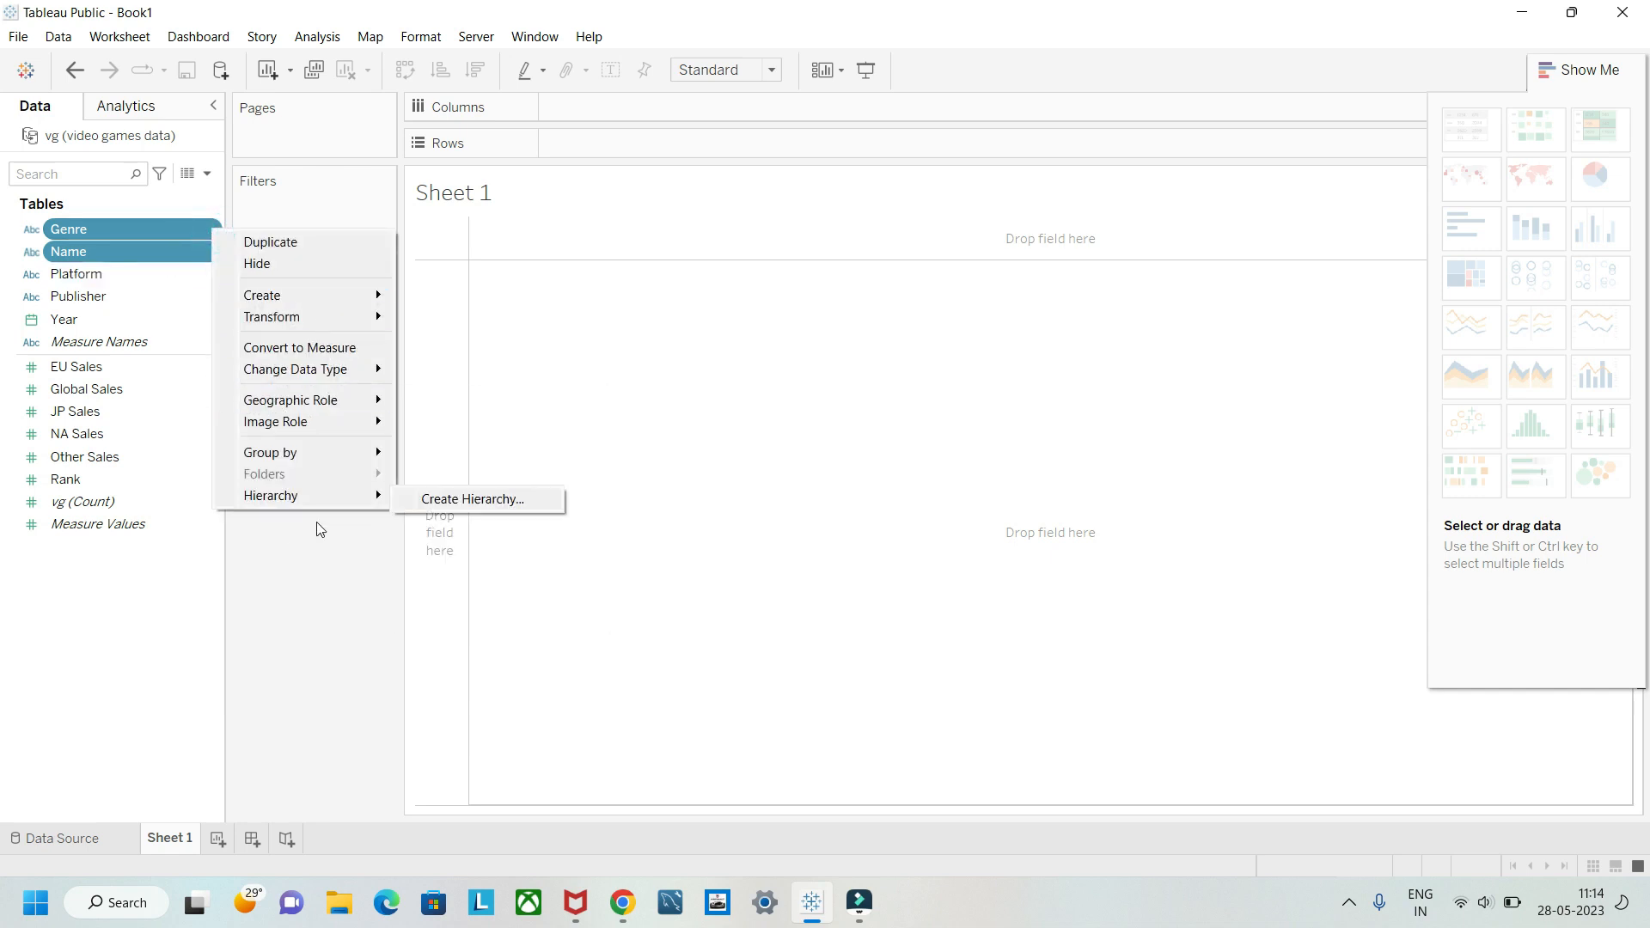
click(311, 593)
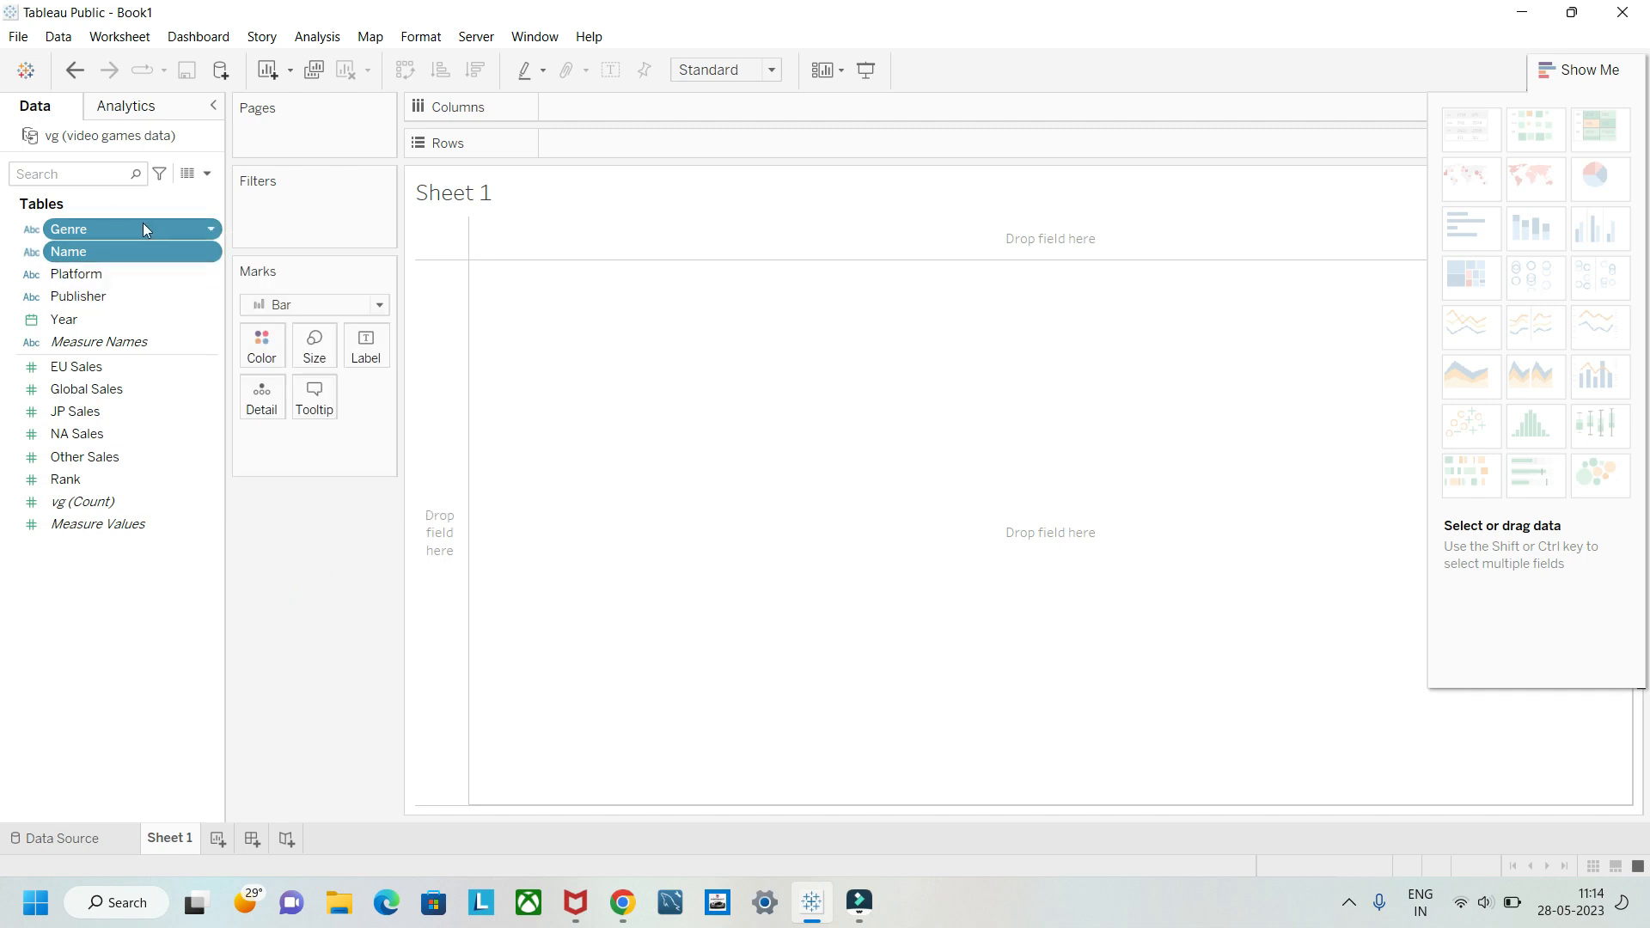
Step: Place EU Sales and NA Sales on columns against Genre on rows, taking the extra Name field off rows
drag(143, 223, 642, 138)
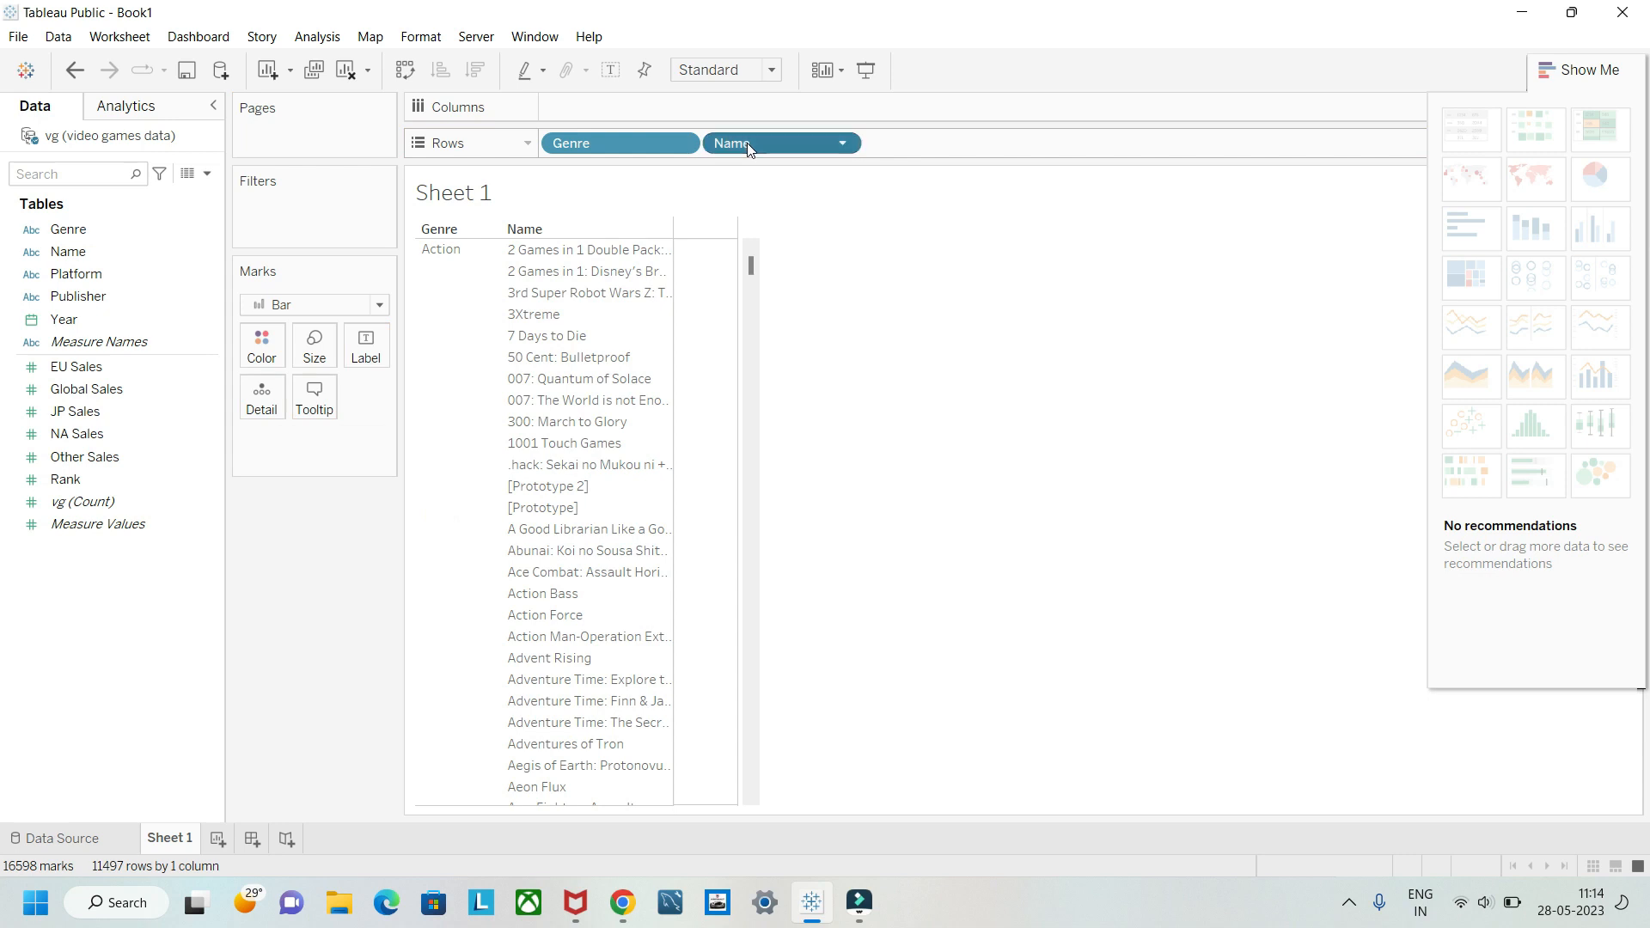
drag(746, 143, 316, 581)
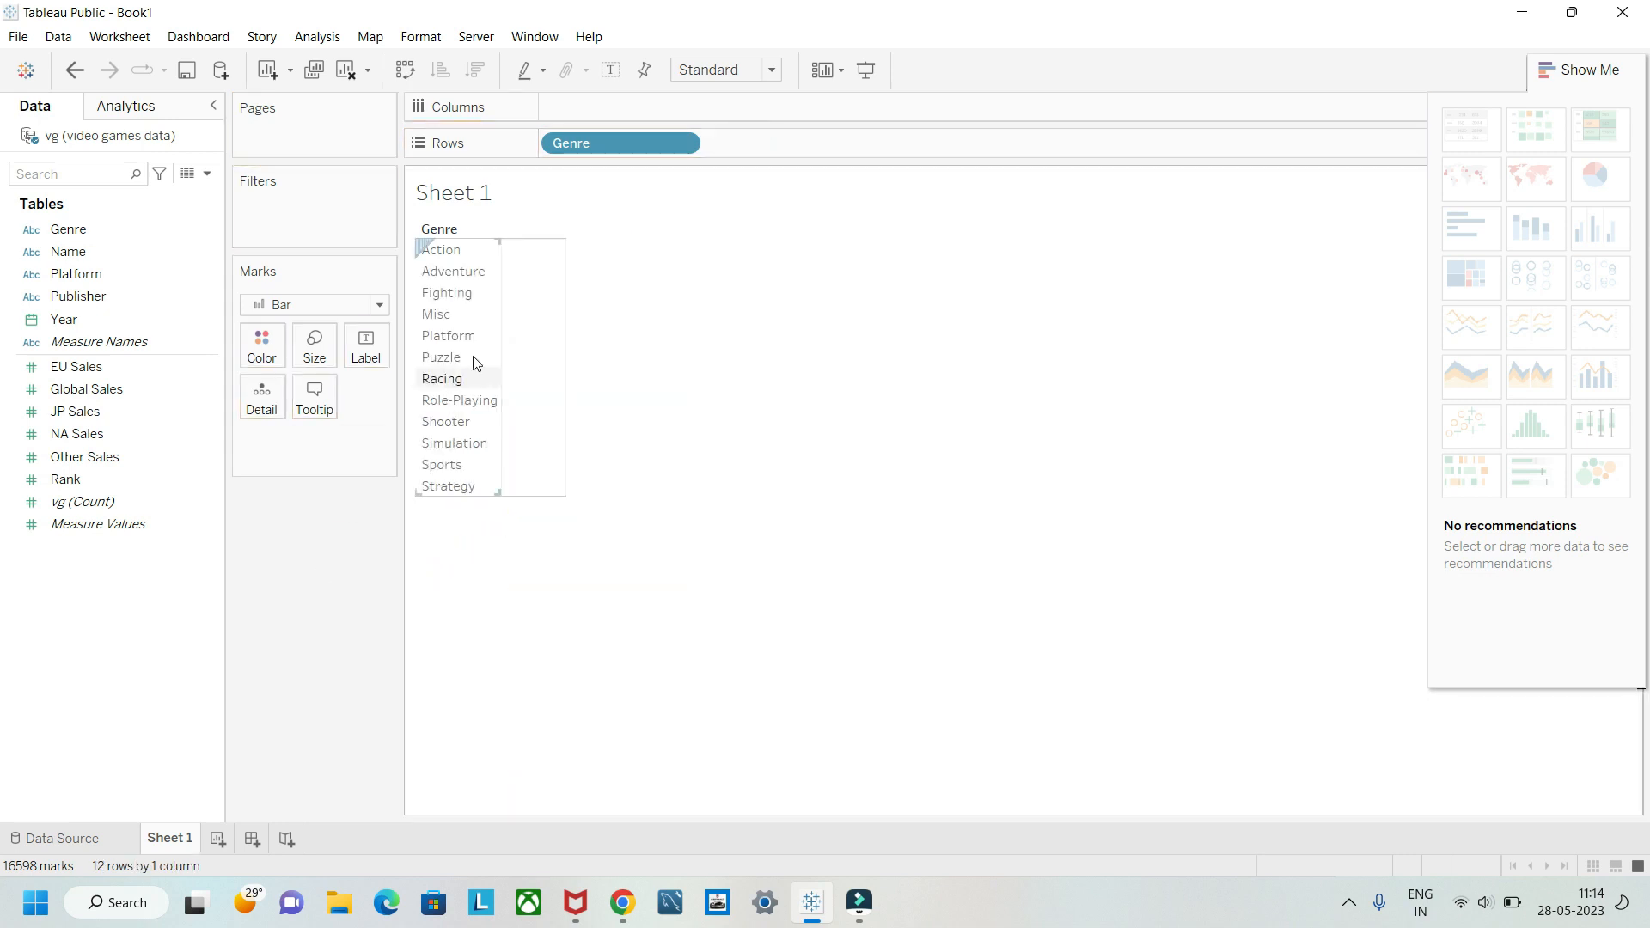
click(93, 371)
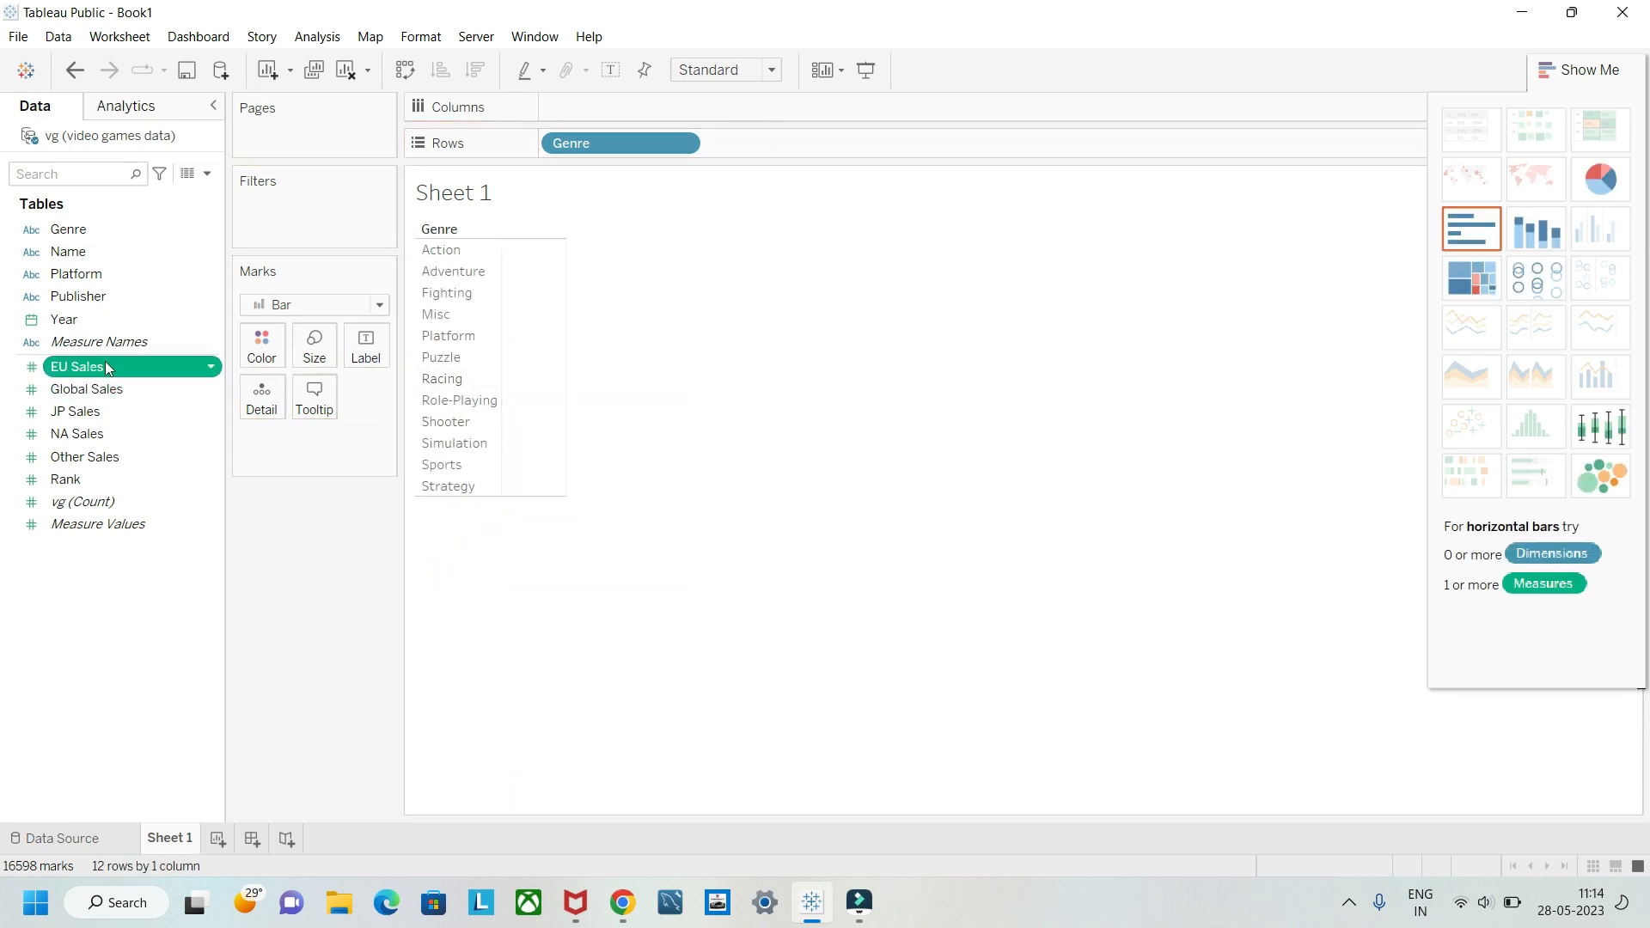
drag(94, 375, 603, 110)
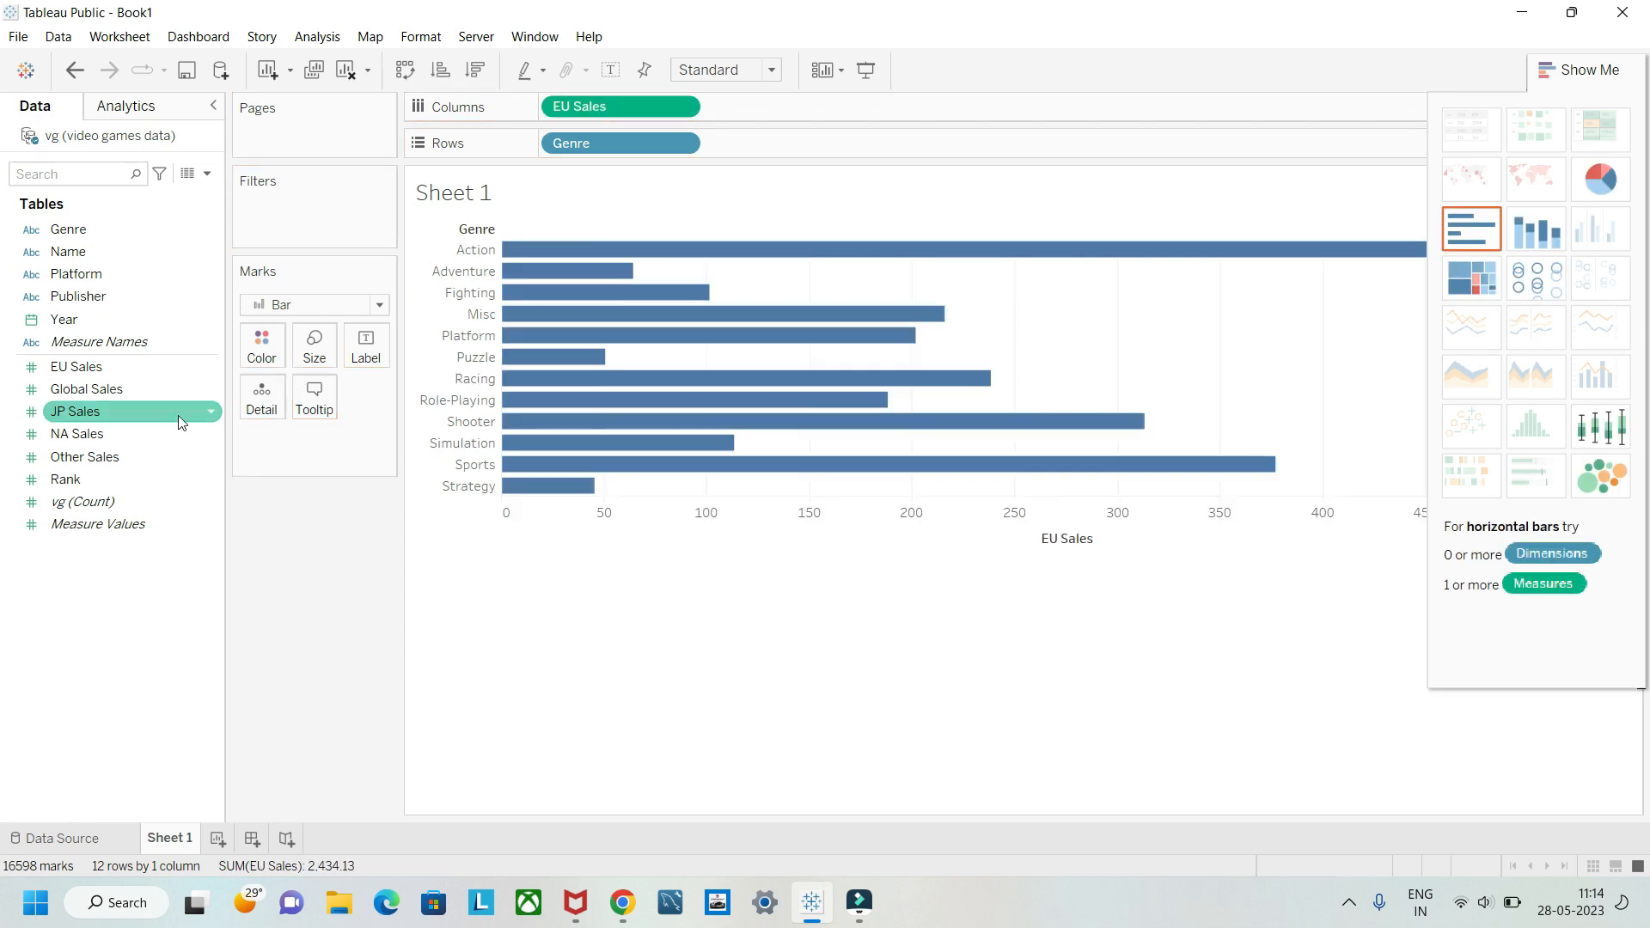
drag(122, 433, 798, 110)
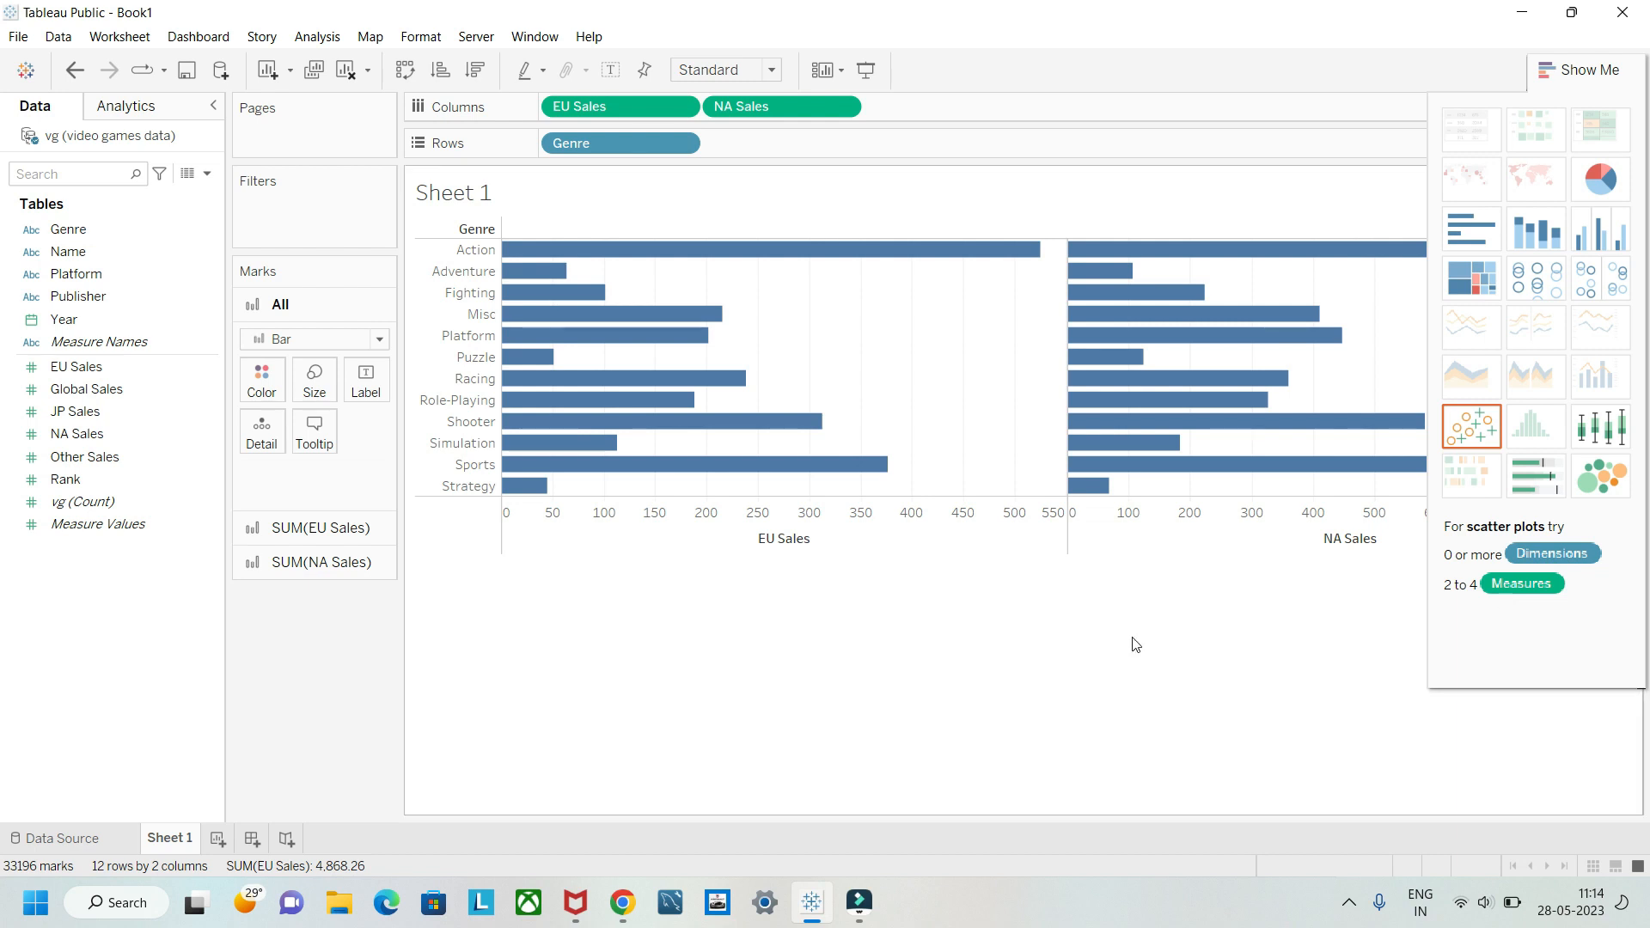
Step: Set the mark type for all measures to Automatic
click(379, 340)
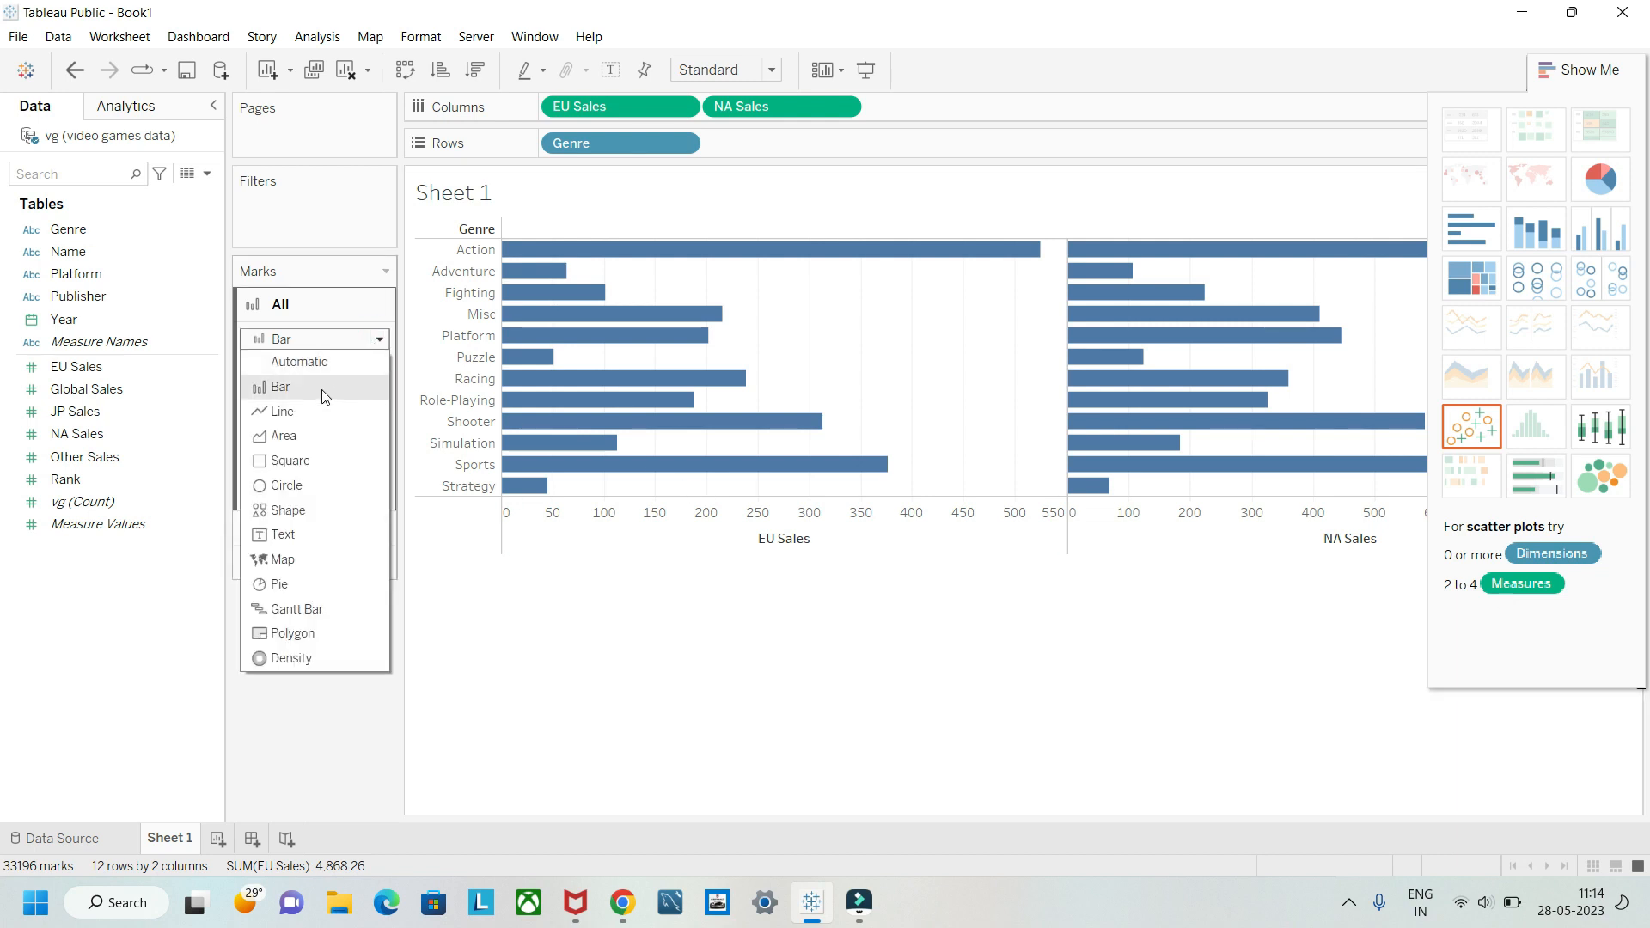
click(313, 362)
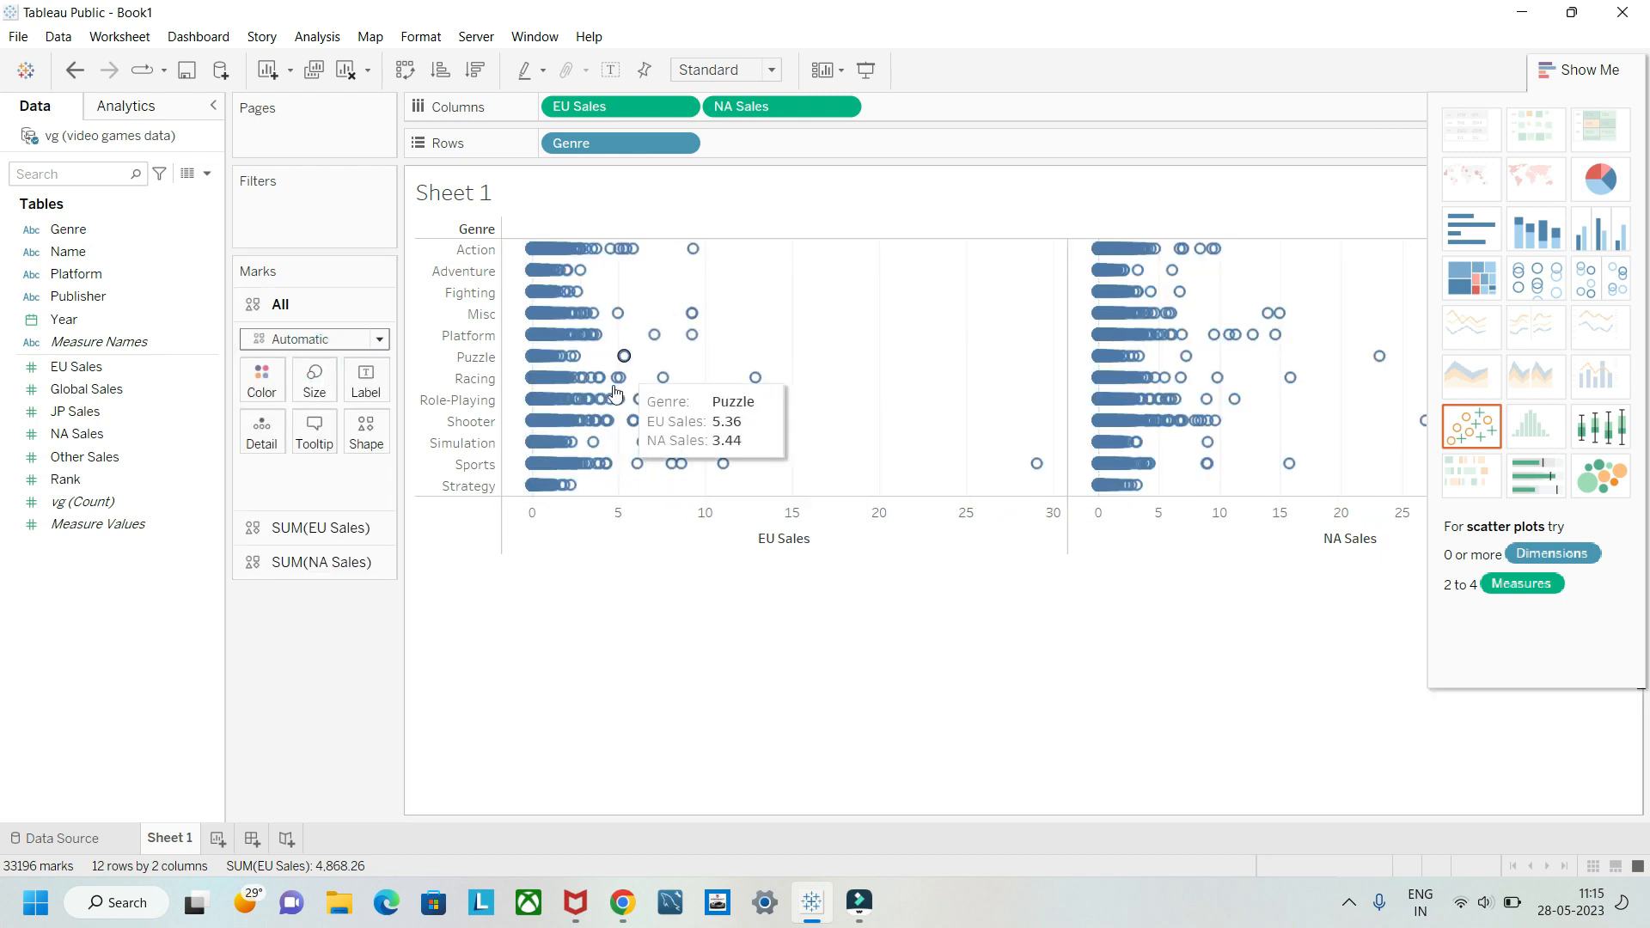
Step: Turn on measure aggregation for EU Sales and NA Sales, and turn it off again to compare the views
click(317, 38)
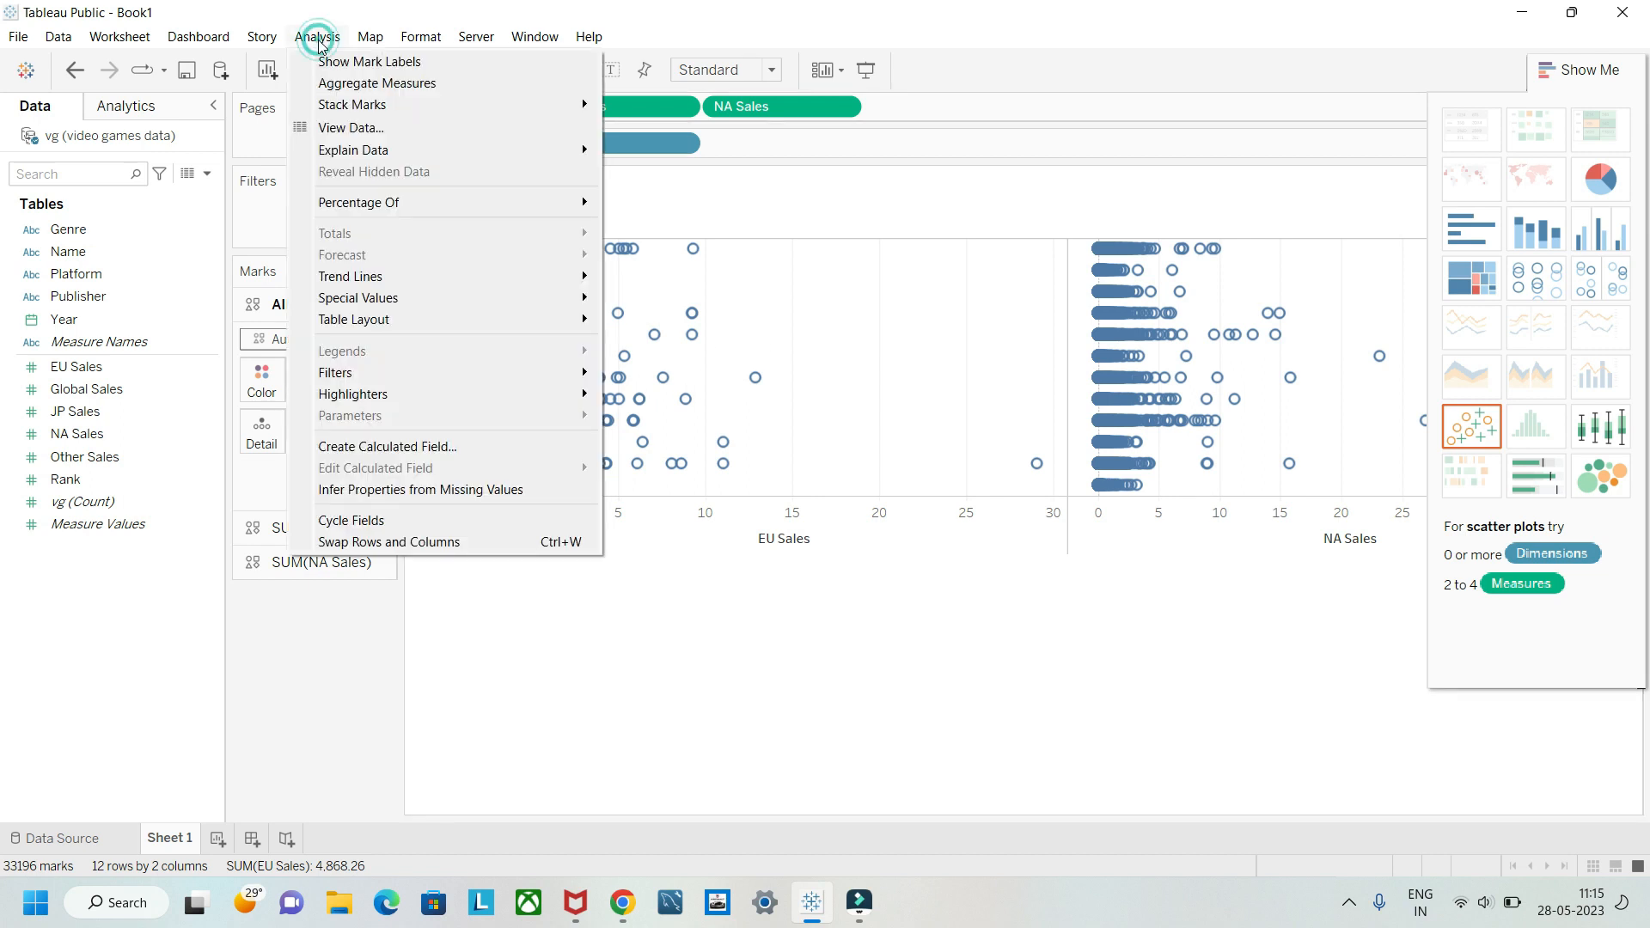
click(330, 83)
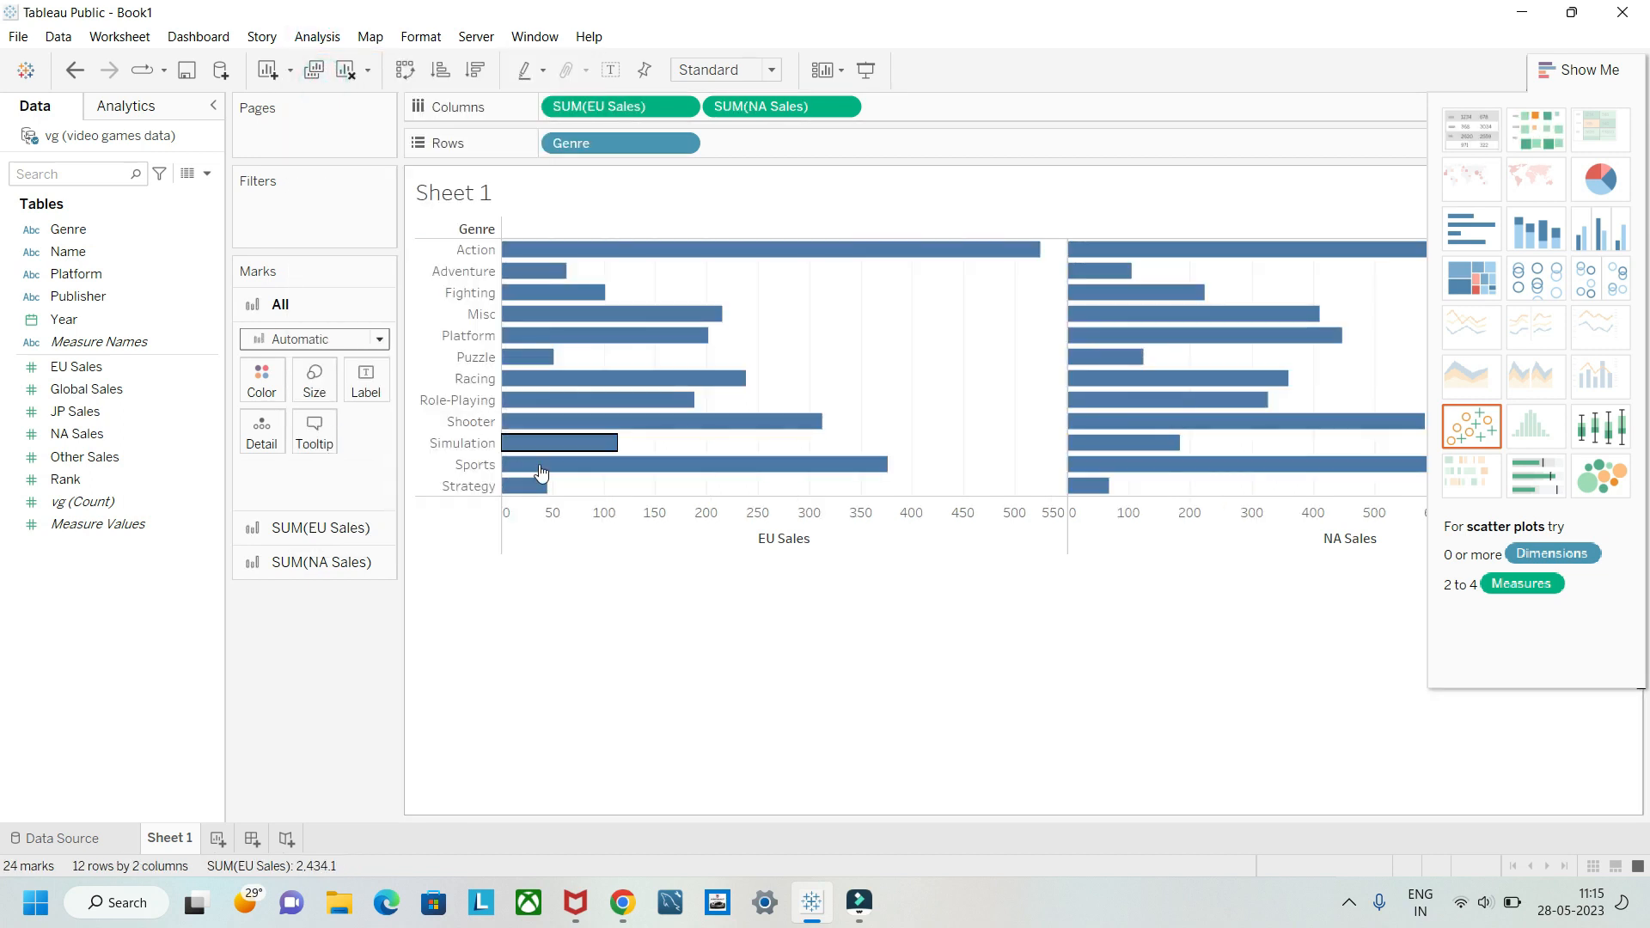
click(311, 38)
click(329, 83)
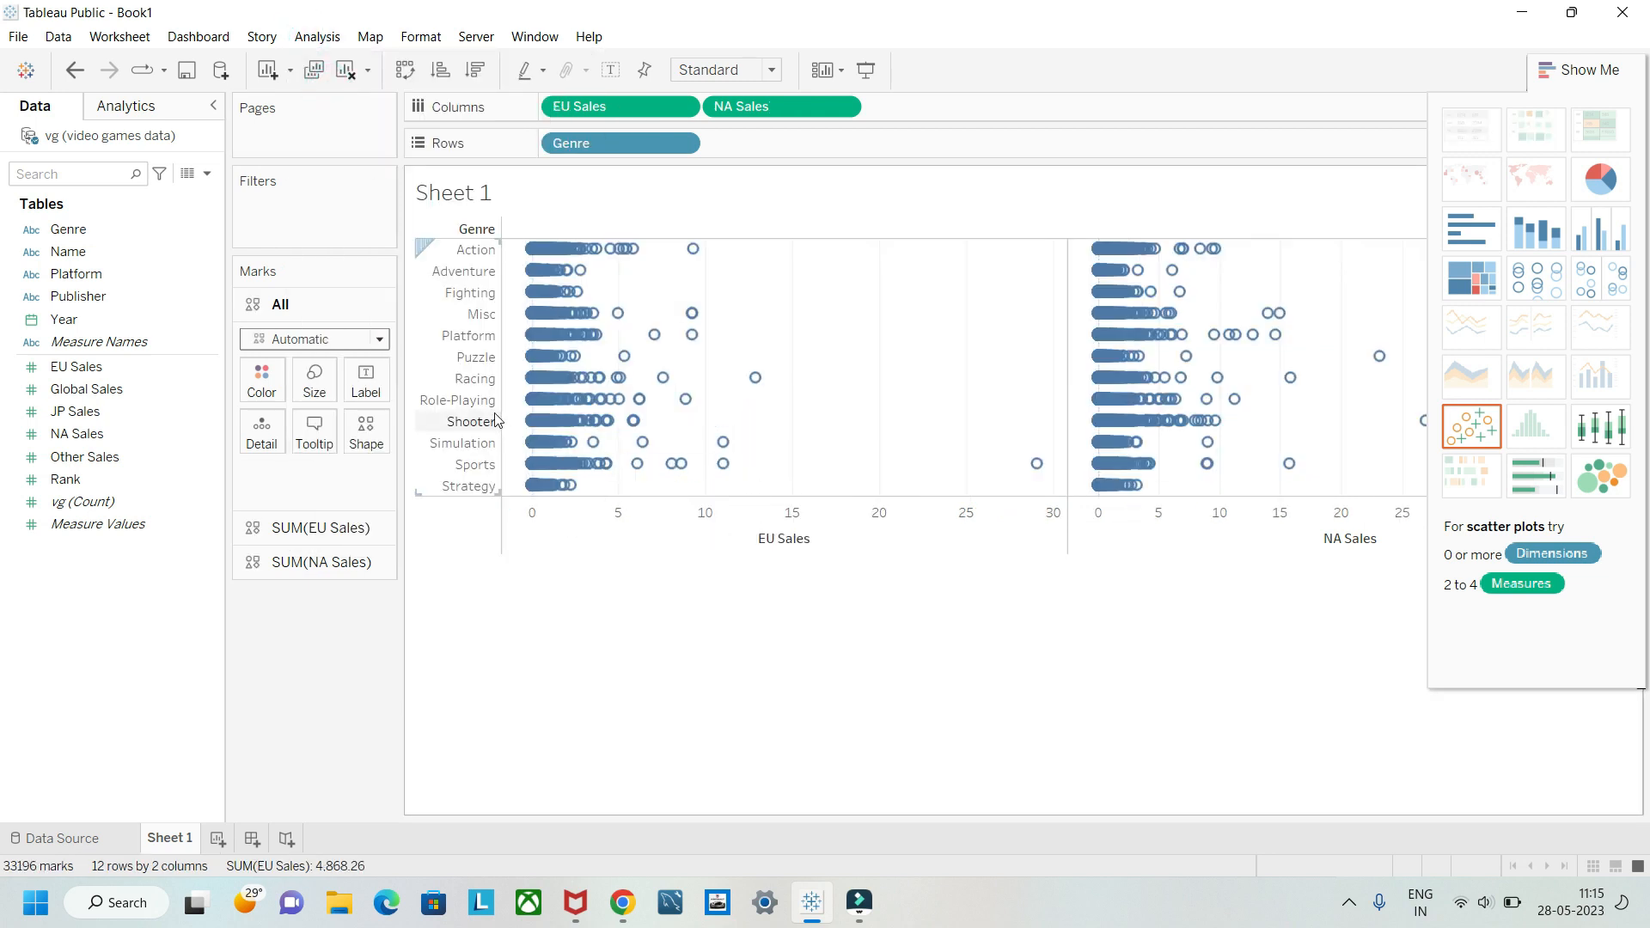
click(471, 402)
right_click(471, 403)
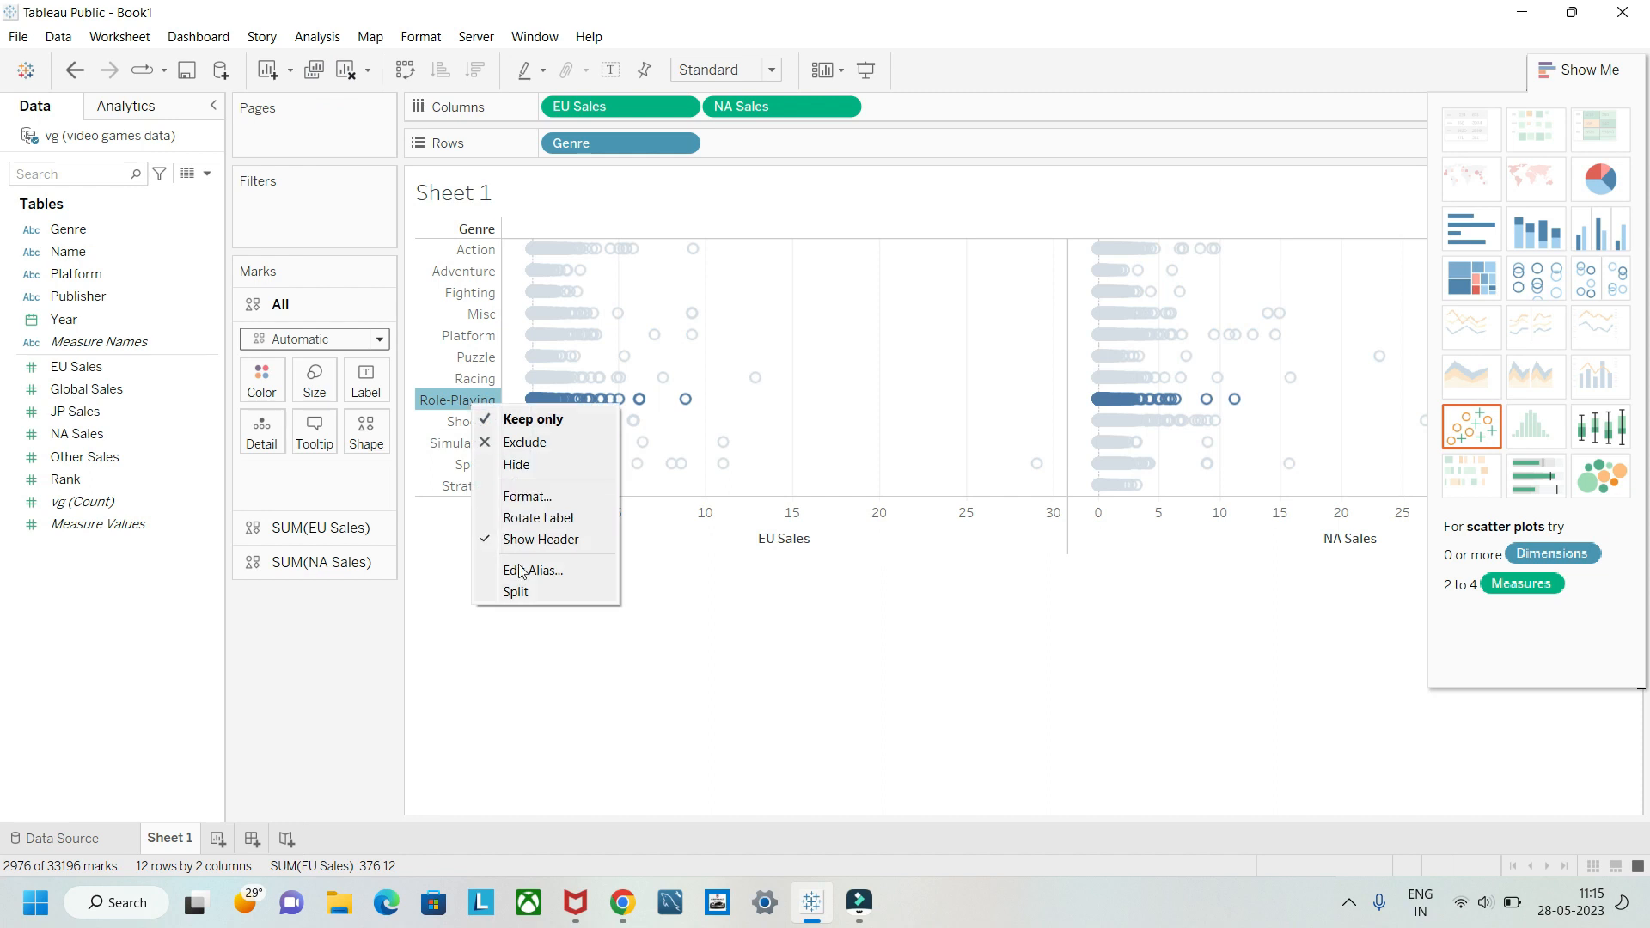
click(615, 698)
click(435, 477)
right_click(435, 478)
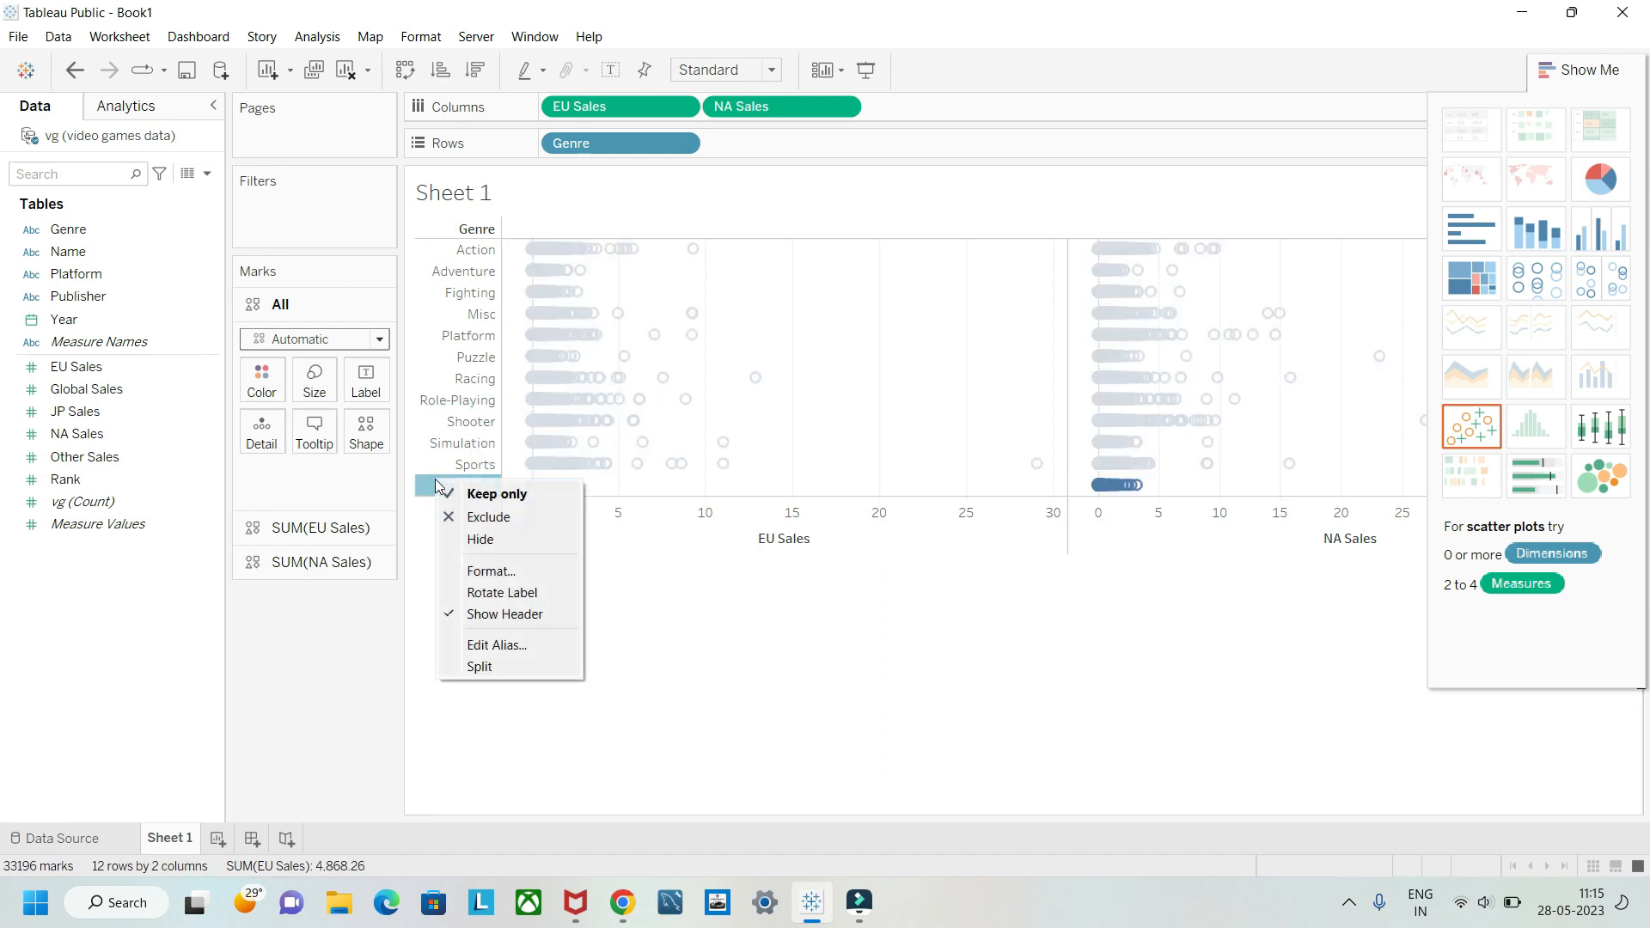
right_click(918, 420)
right_click(917, 419)
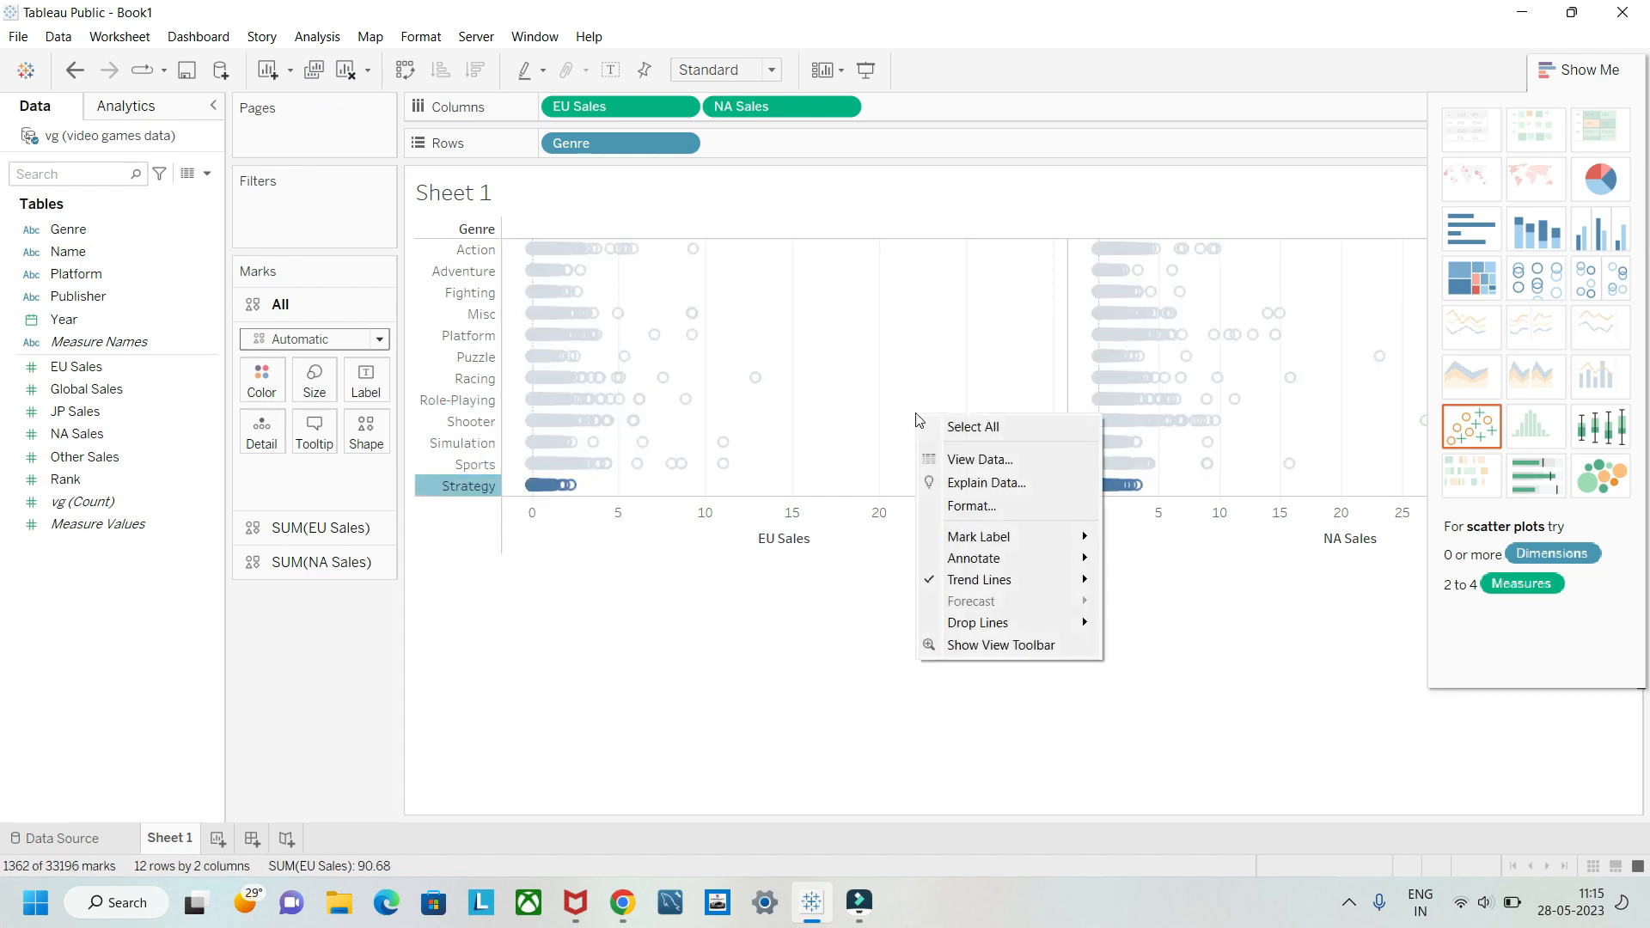
Step: Swap rows and columns, and put NA Sales on a dual axis with EU Sales
click(404, 70)
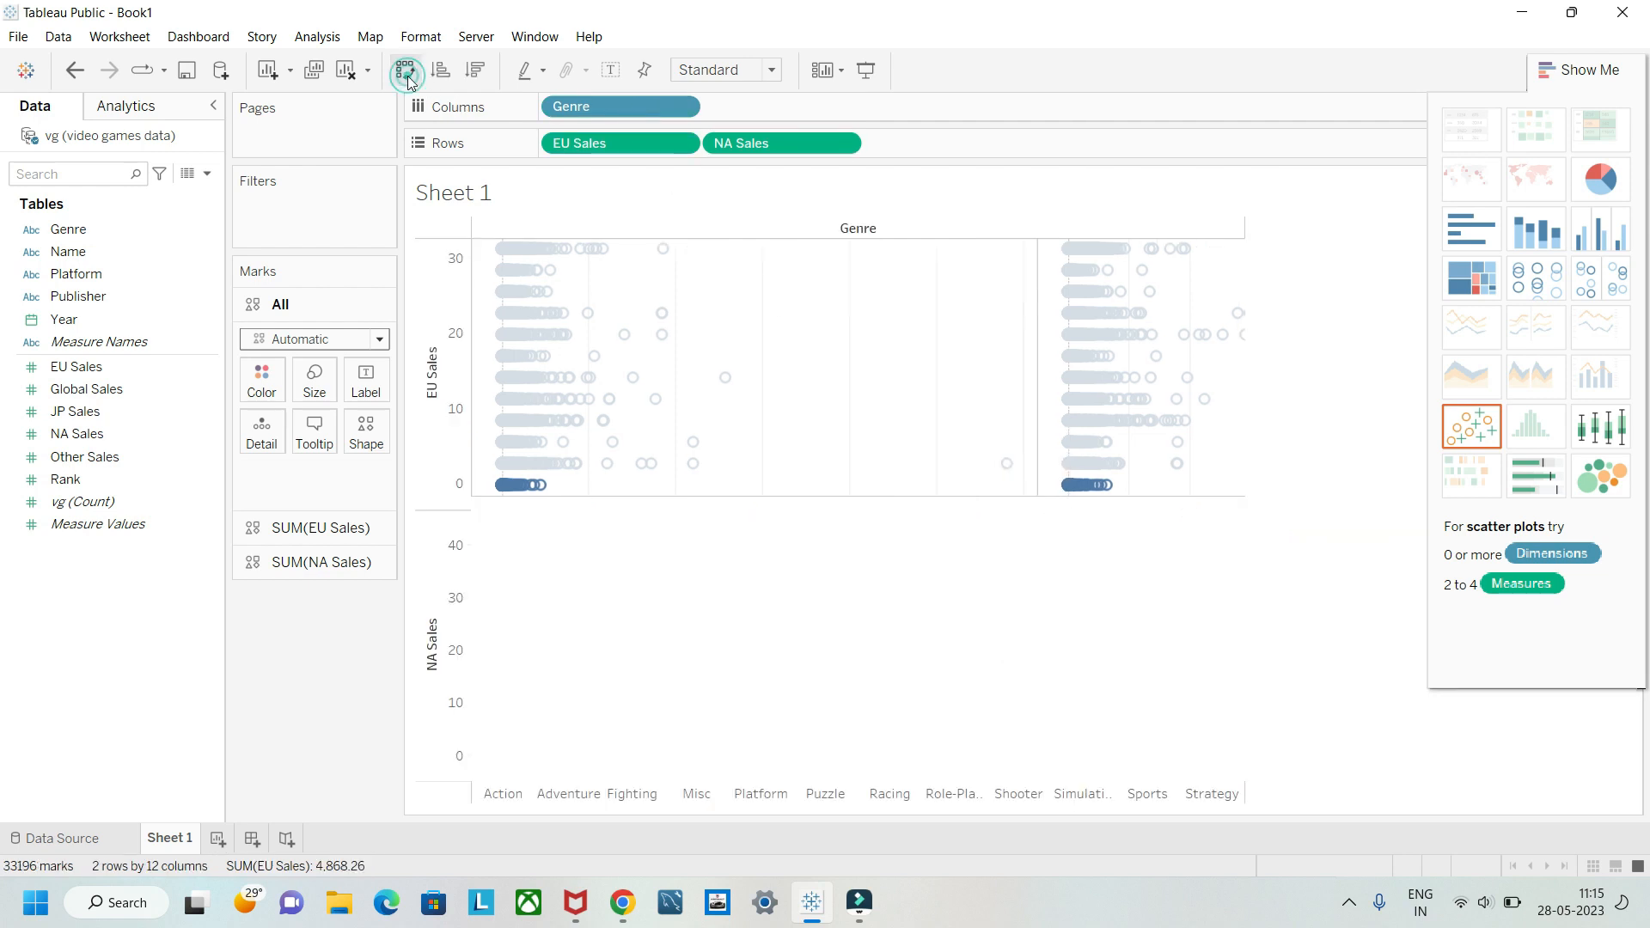
right_click(433, 462)
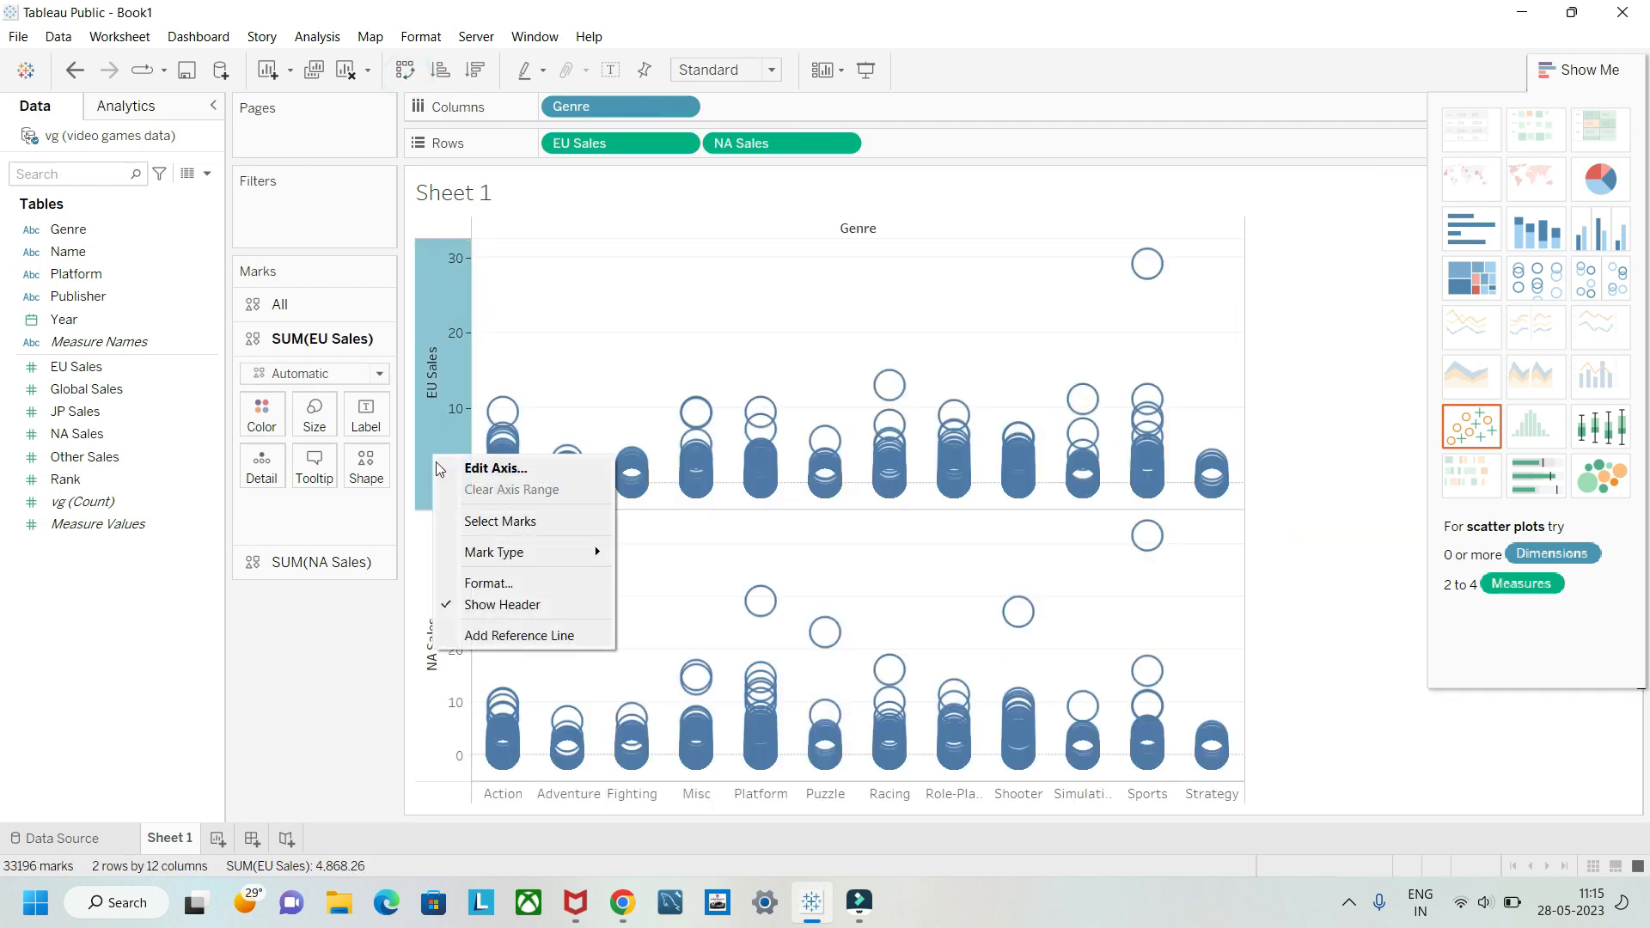
click(441, 683)
right_click(441, 683)
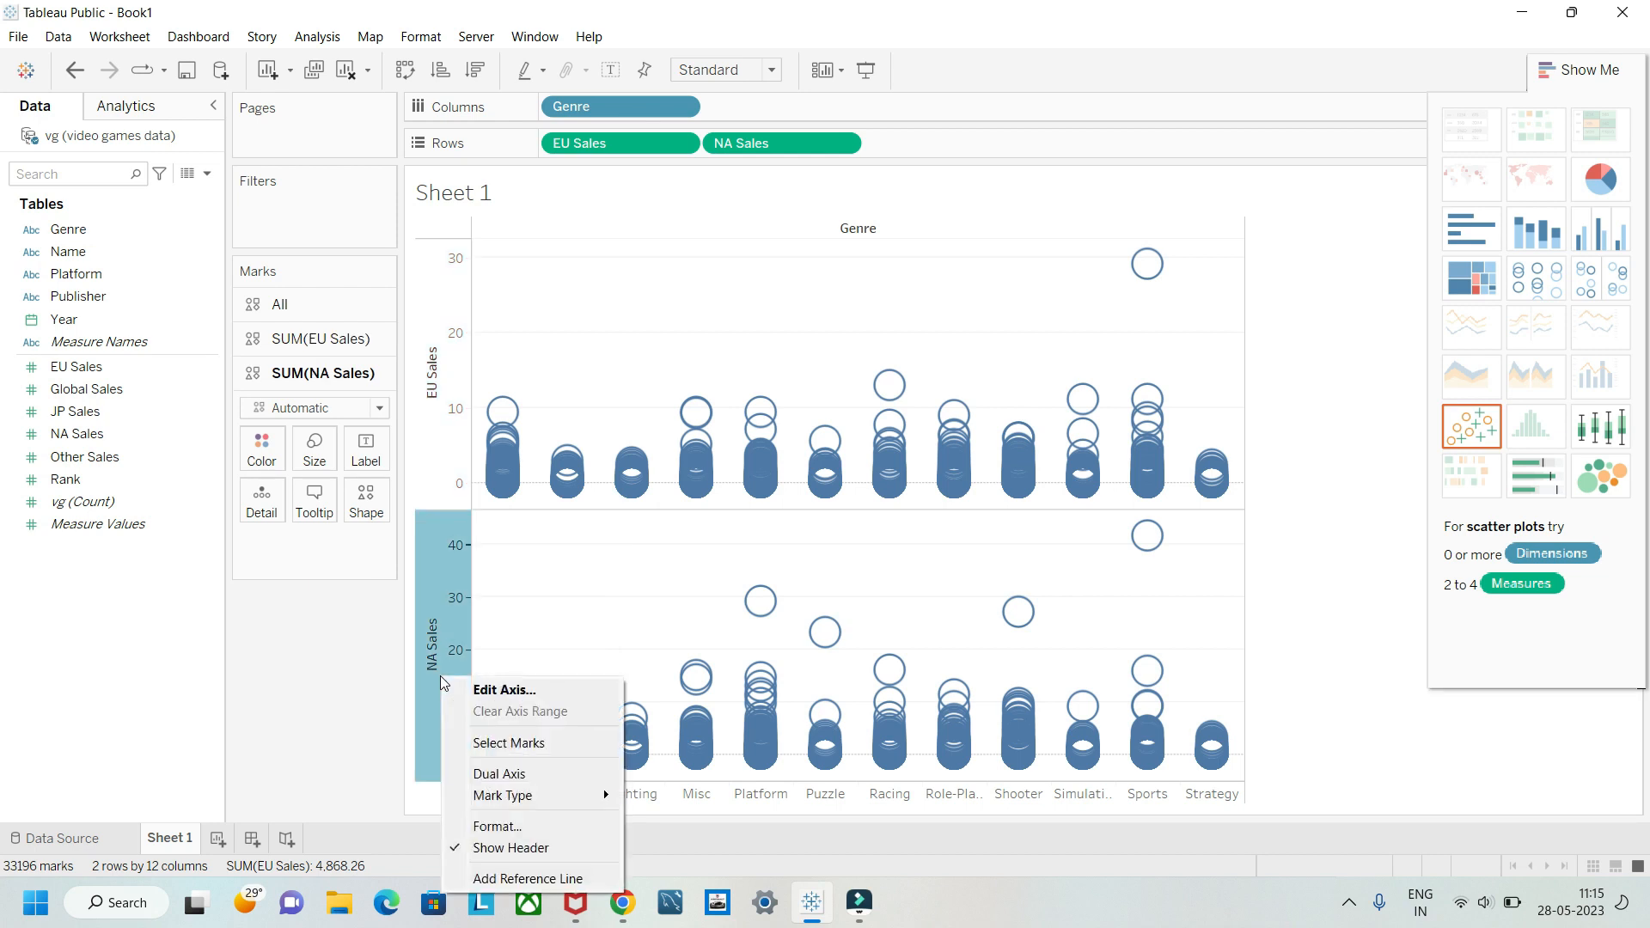
click(492, 775)
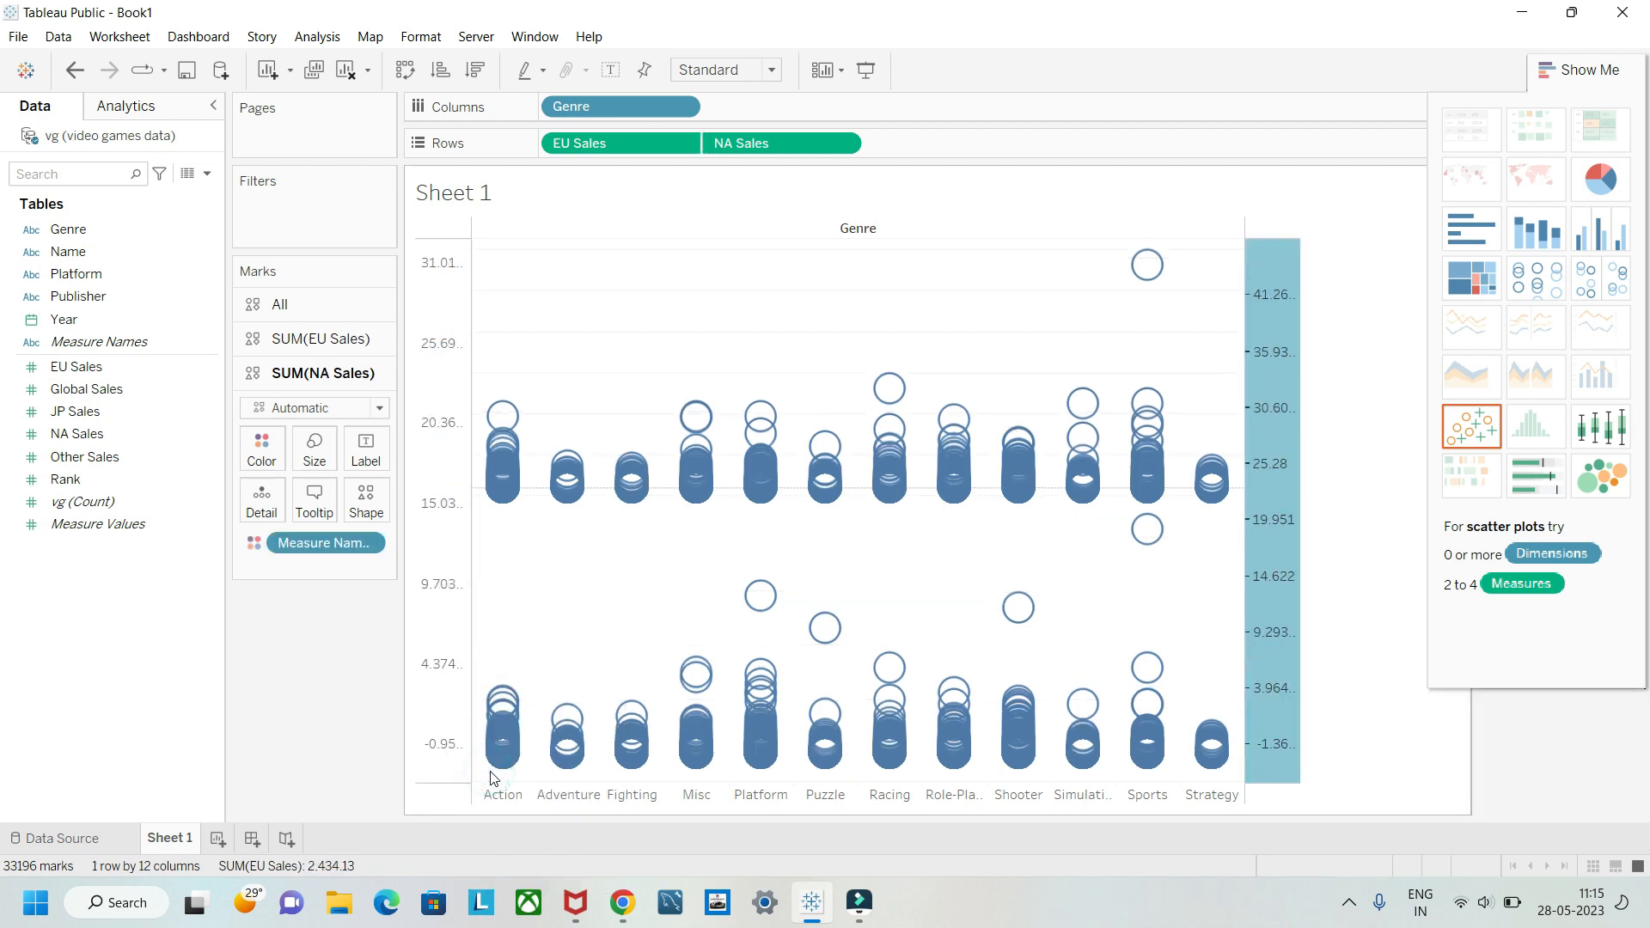
Step: Turn off the trend line for SUM(EU Sales) and try to turn it on again
right_click(660, 334)
mouse_move(730, 455)
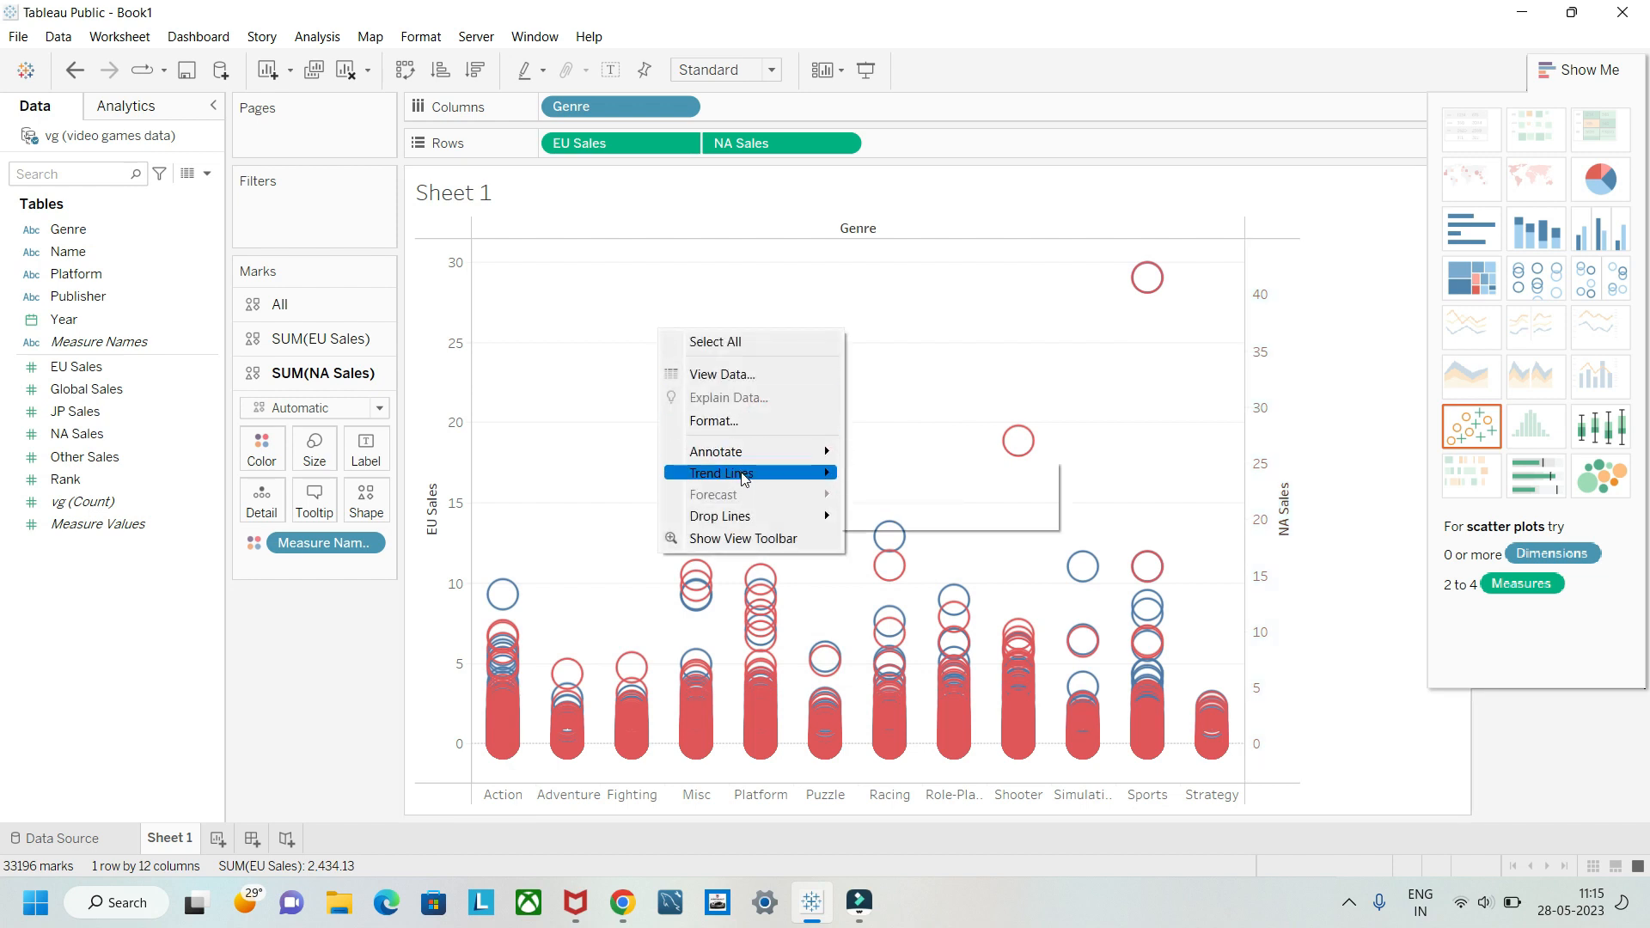
mouse_move(1029, 476)
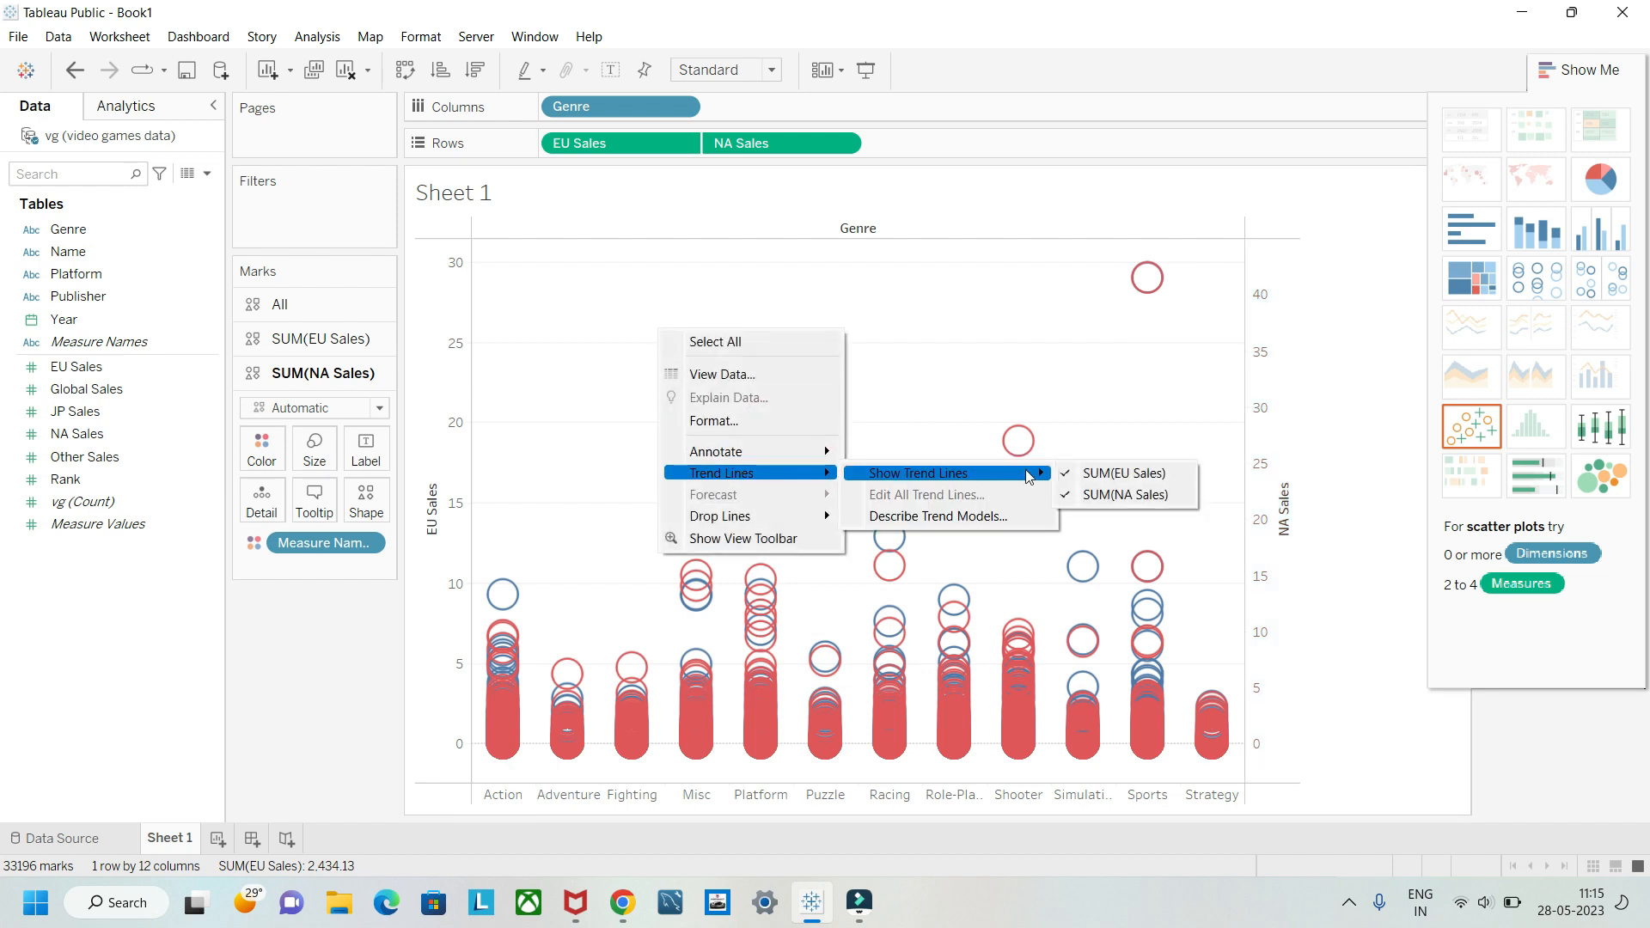
click(1098, 474)
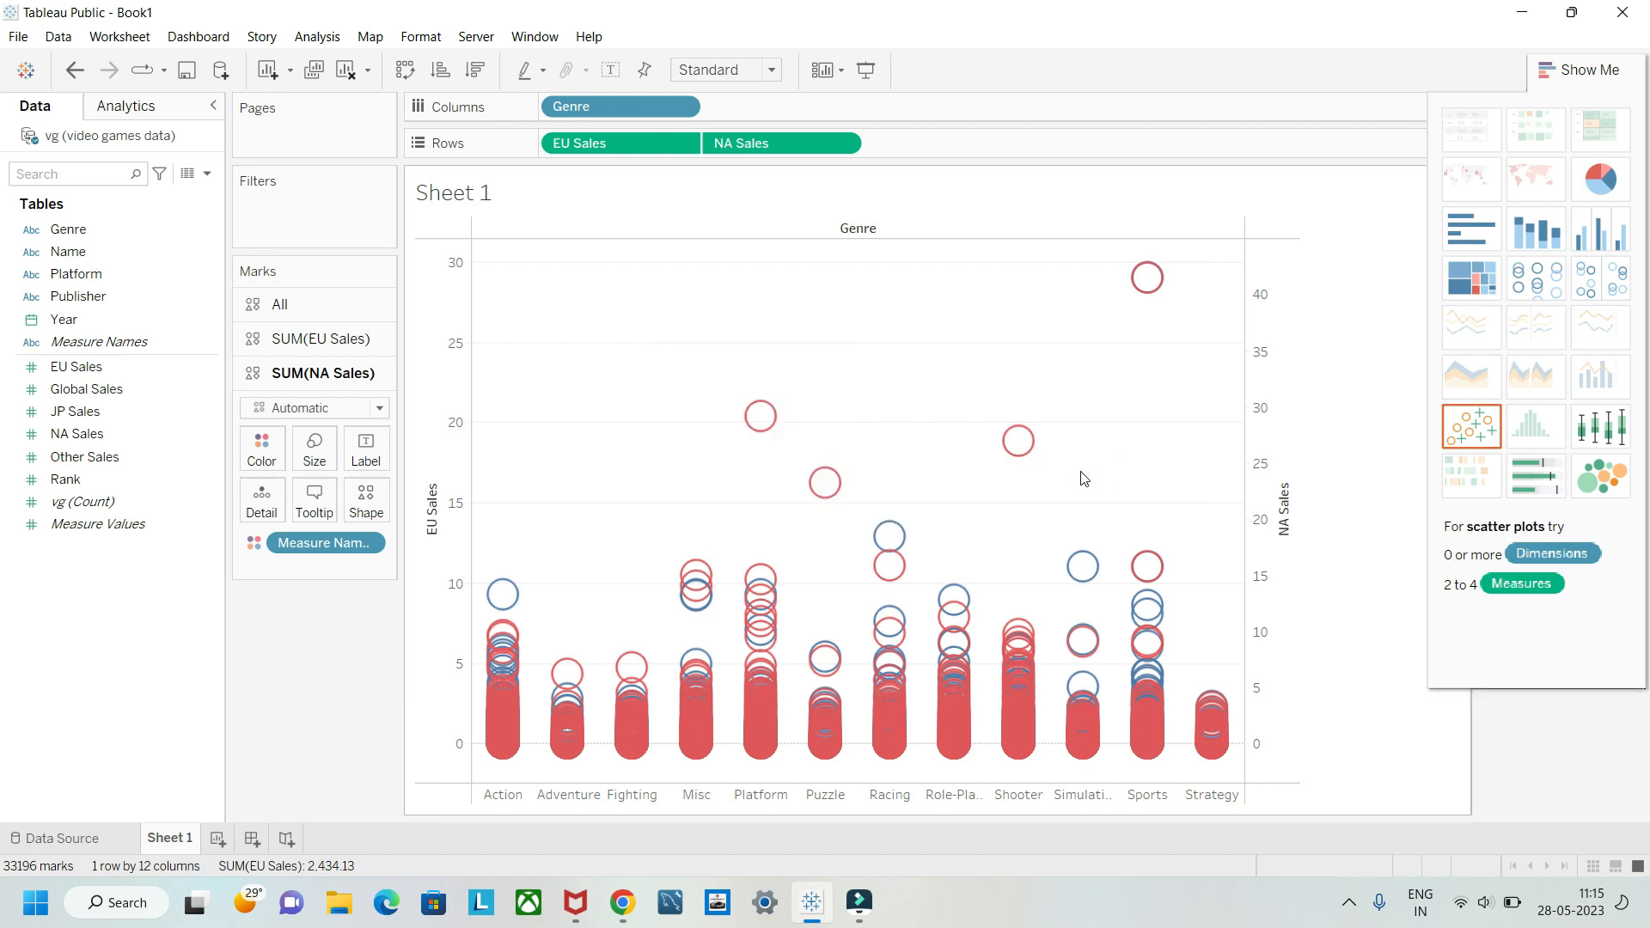
right_click(624, 489)
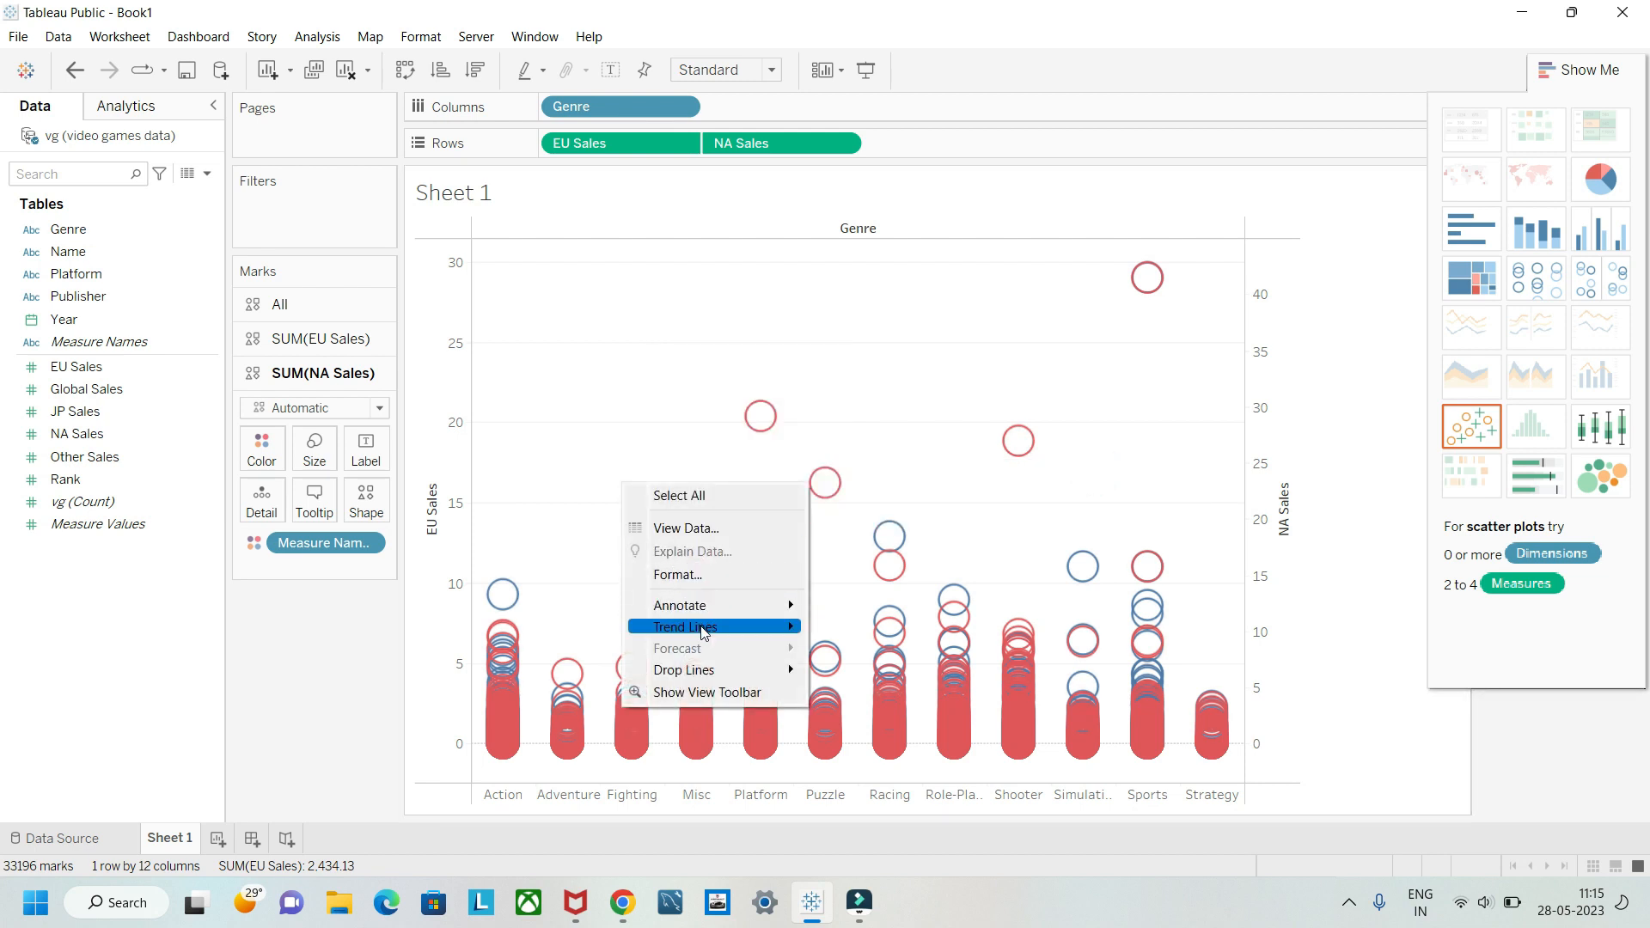
mouse_move(761, 633)
mouse_move(898, 631)
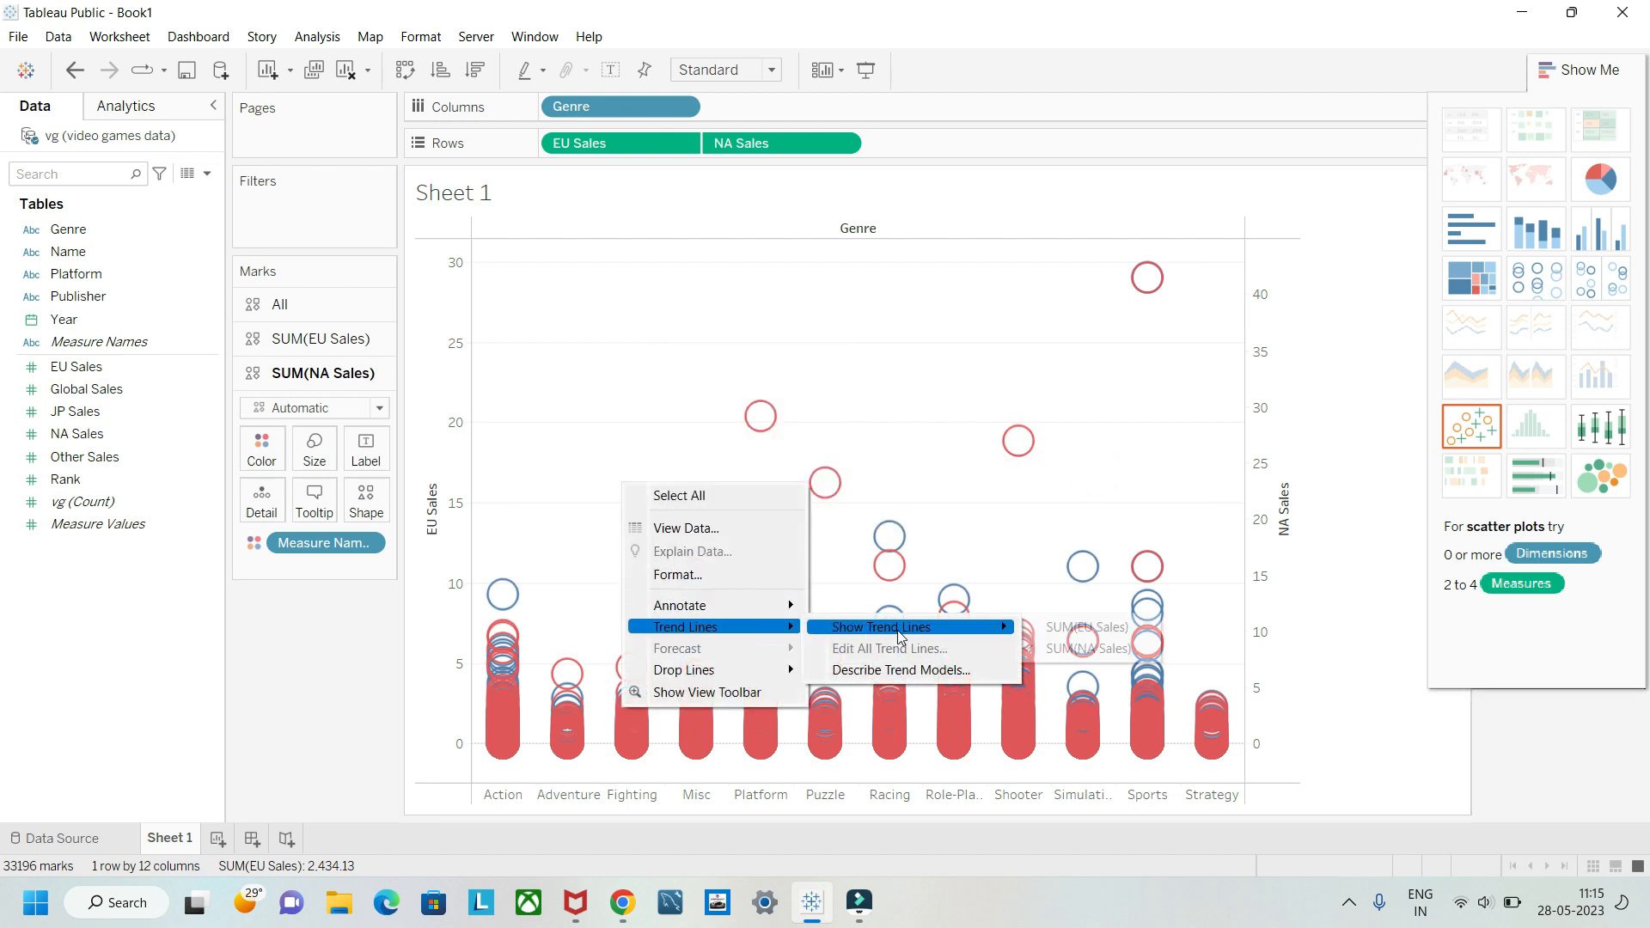
click(1062, 636)
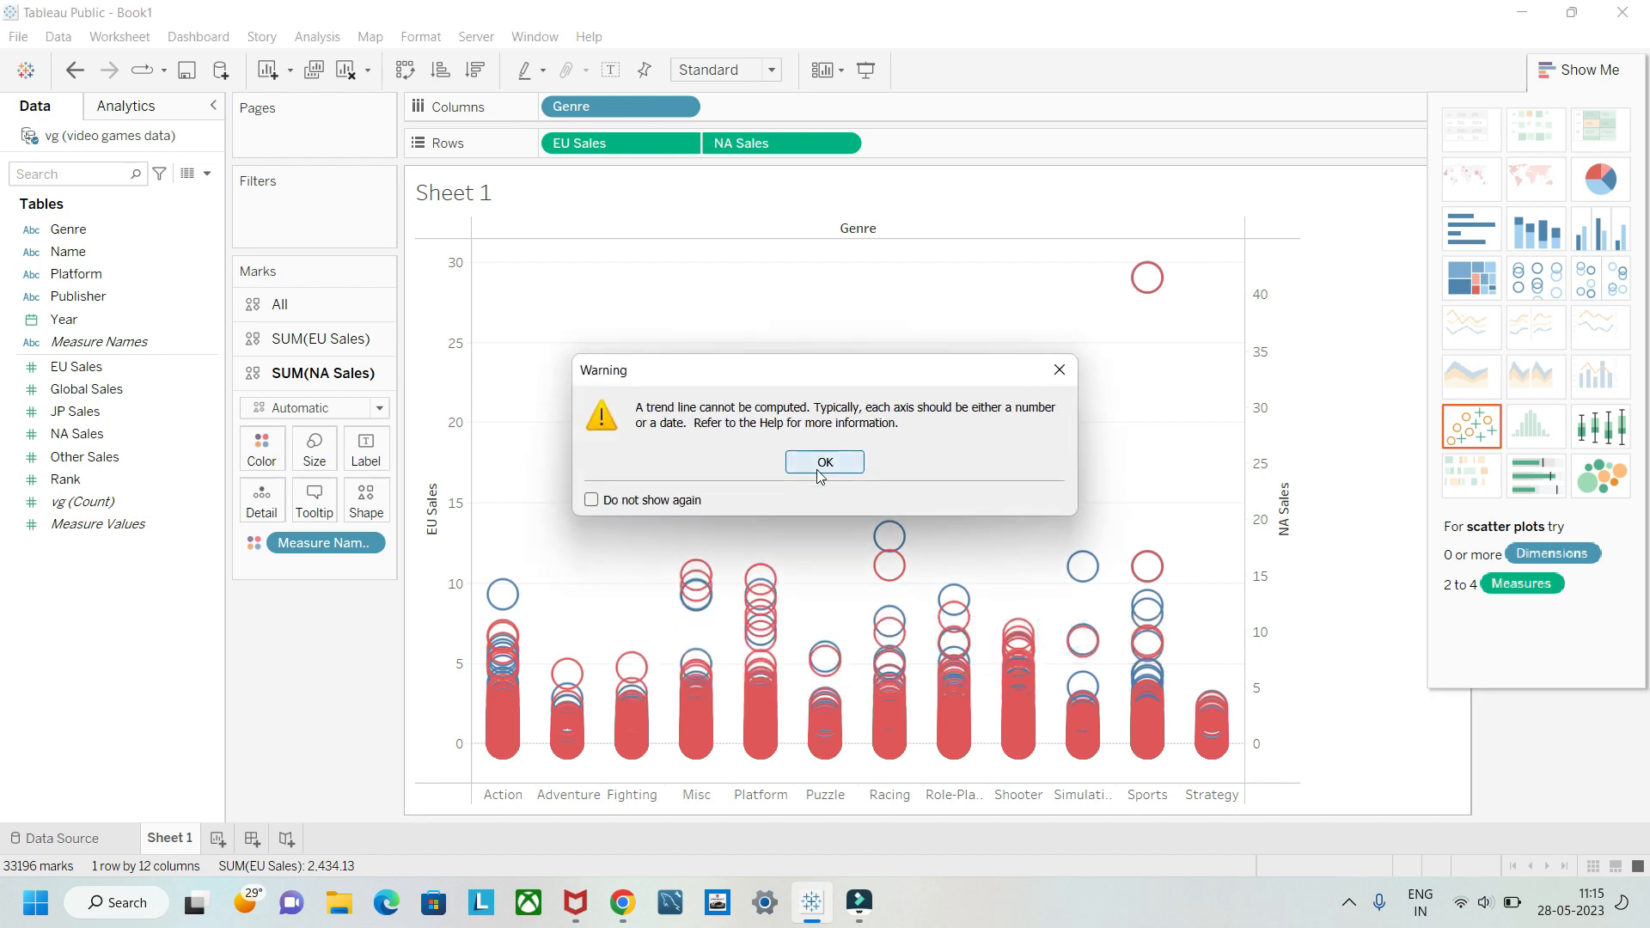
click(818, 464)
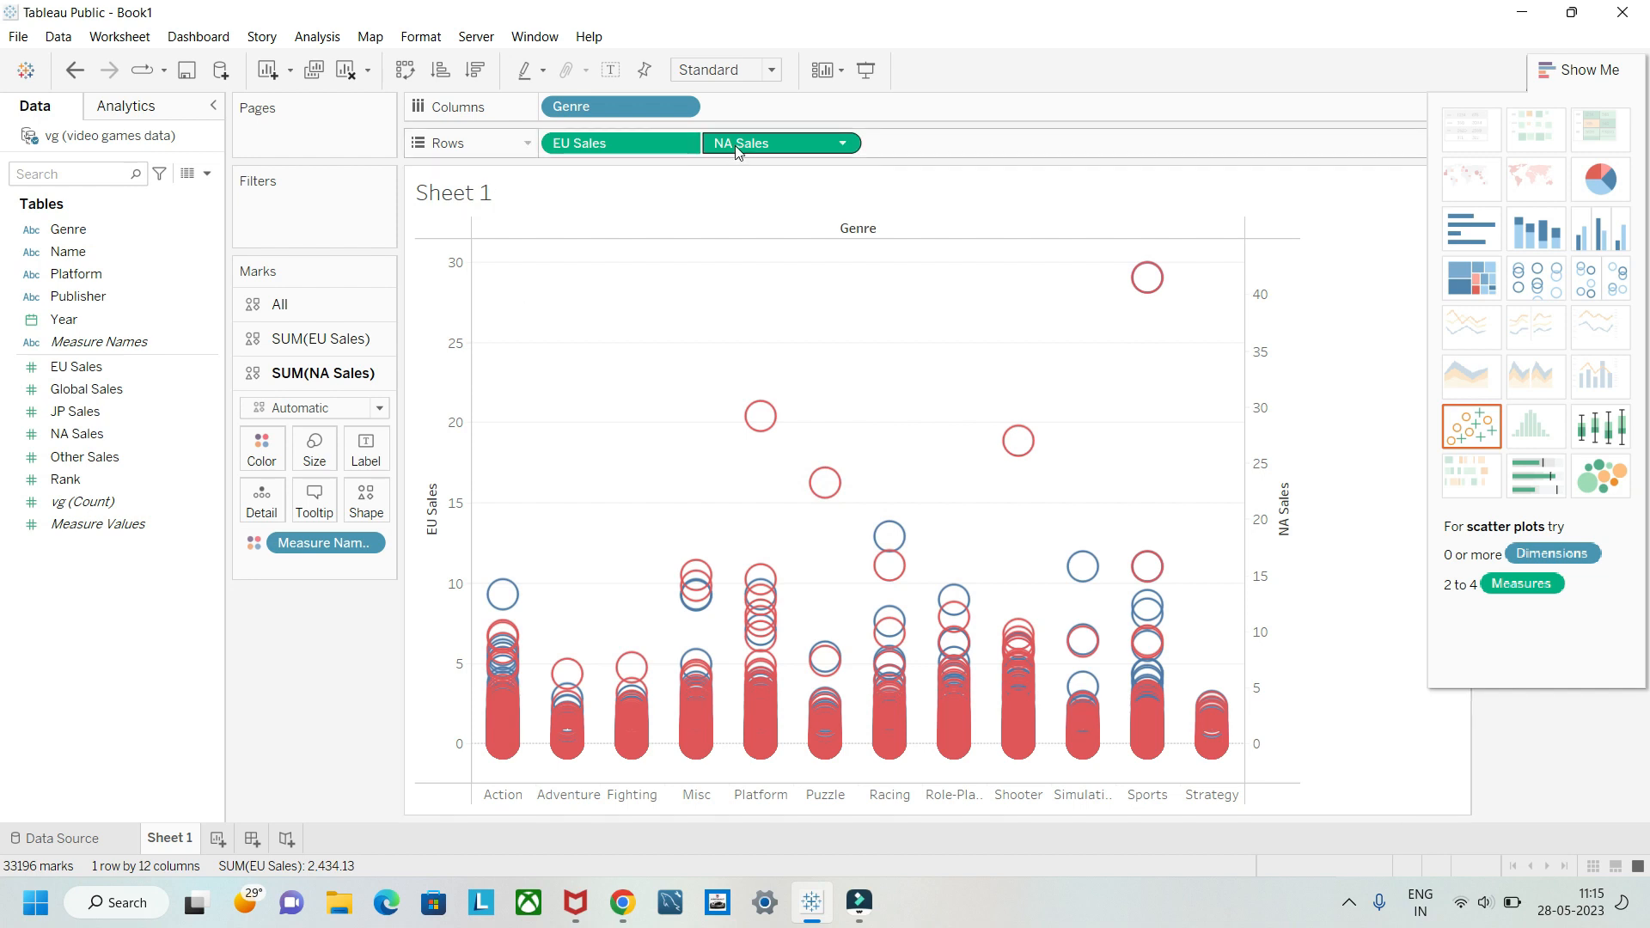
Step: Remove NA Sales from rows and try to show trend lines on the chart of EU Sales by Genre
drag(739, 144, 309, 653)
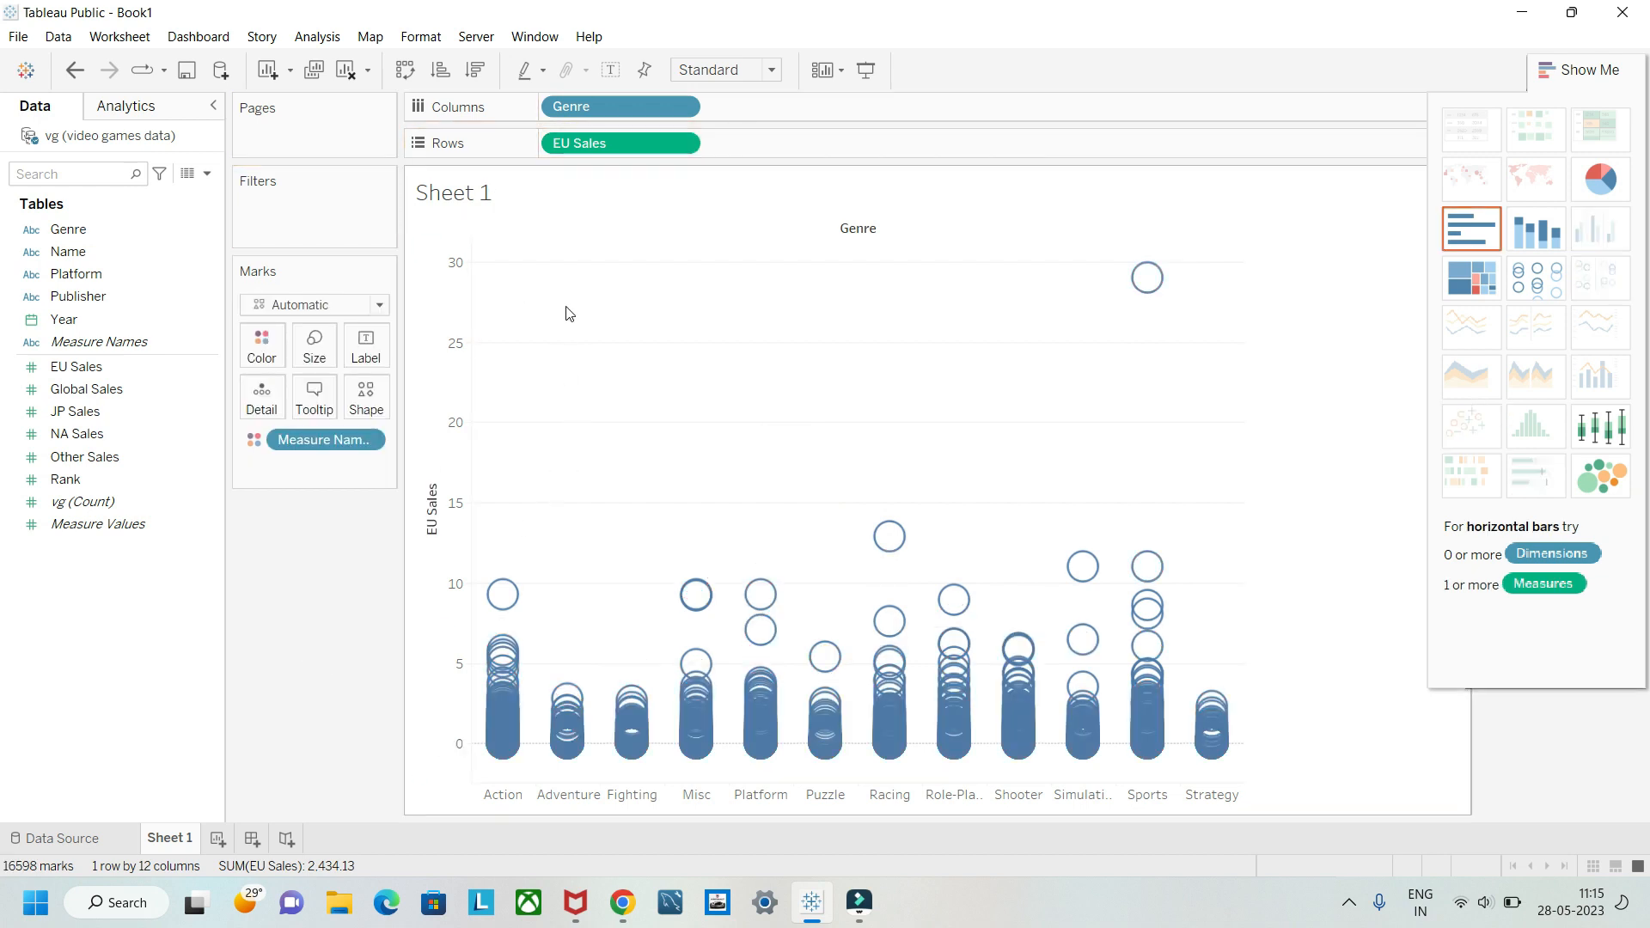
right_click(614, 314)
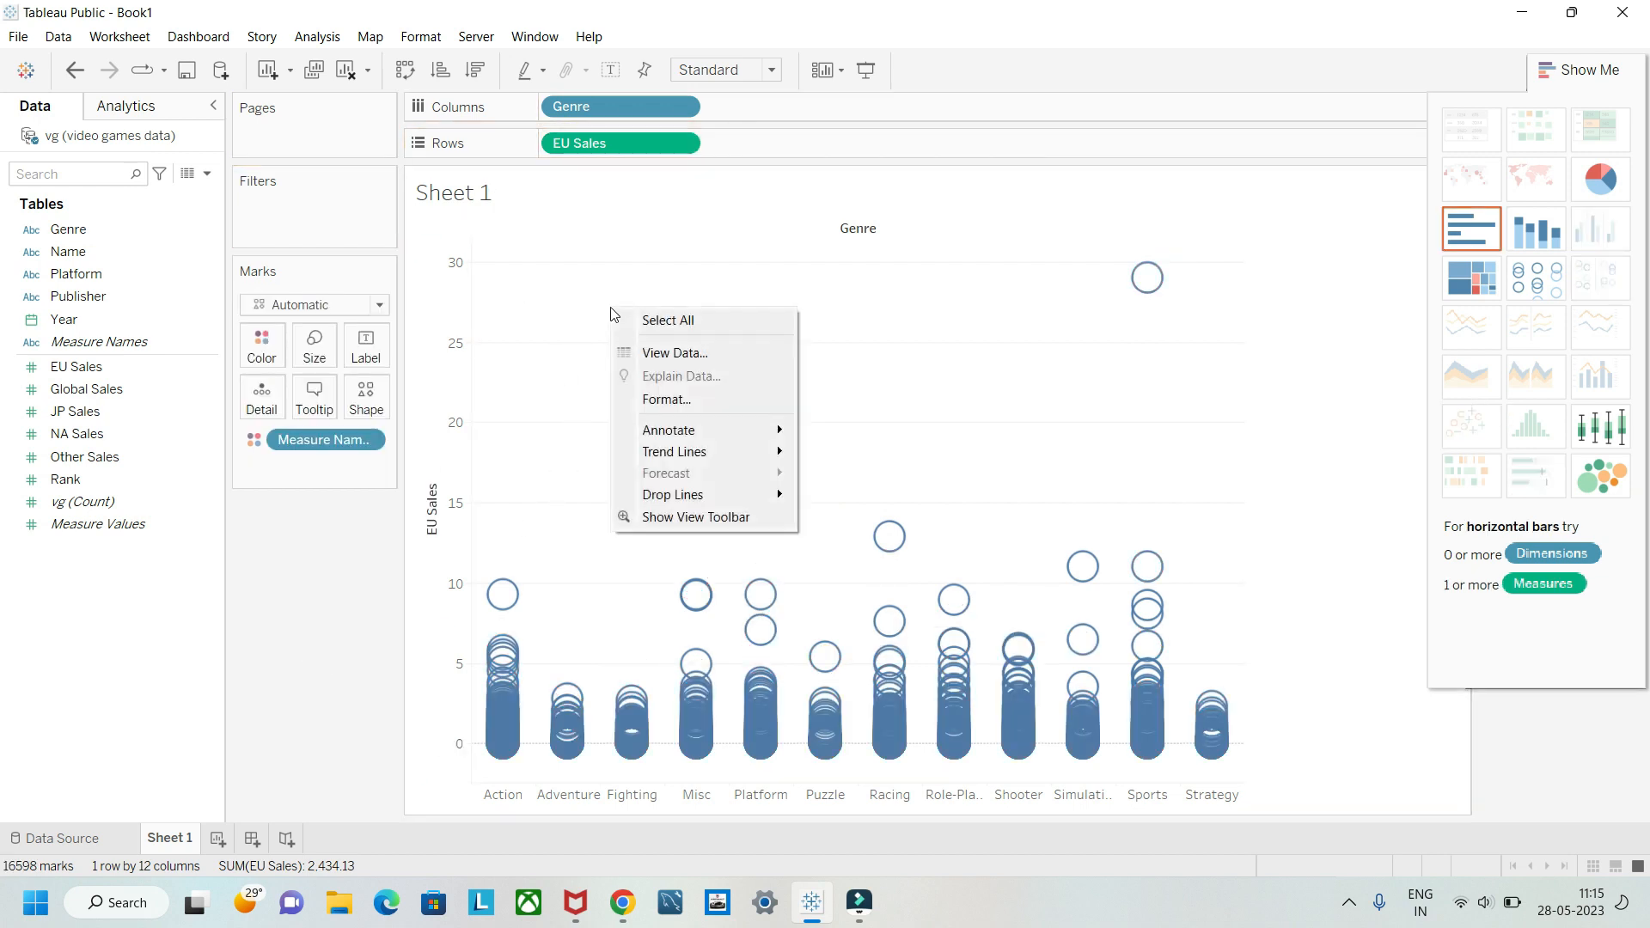
mouse_move(704, 454)
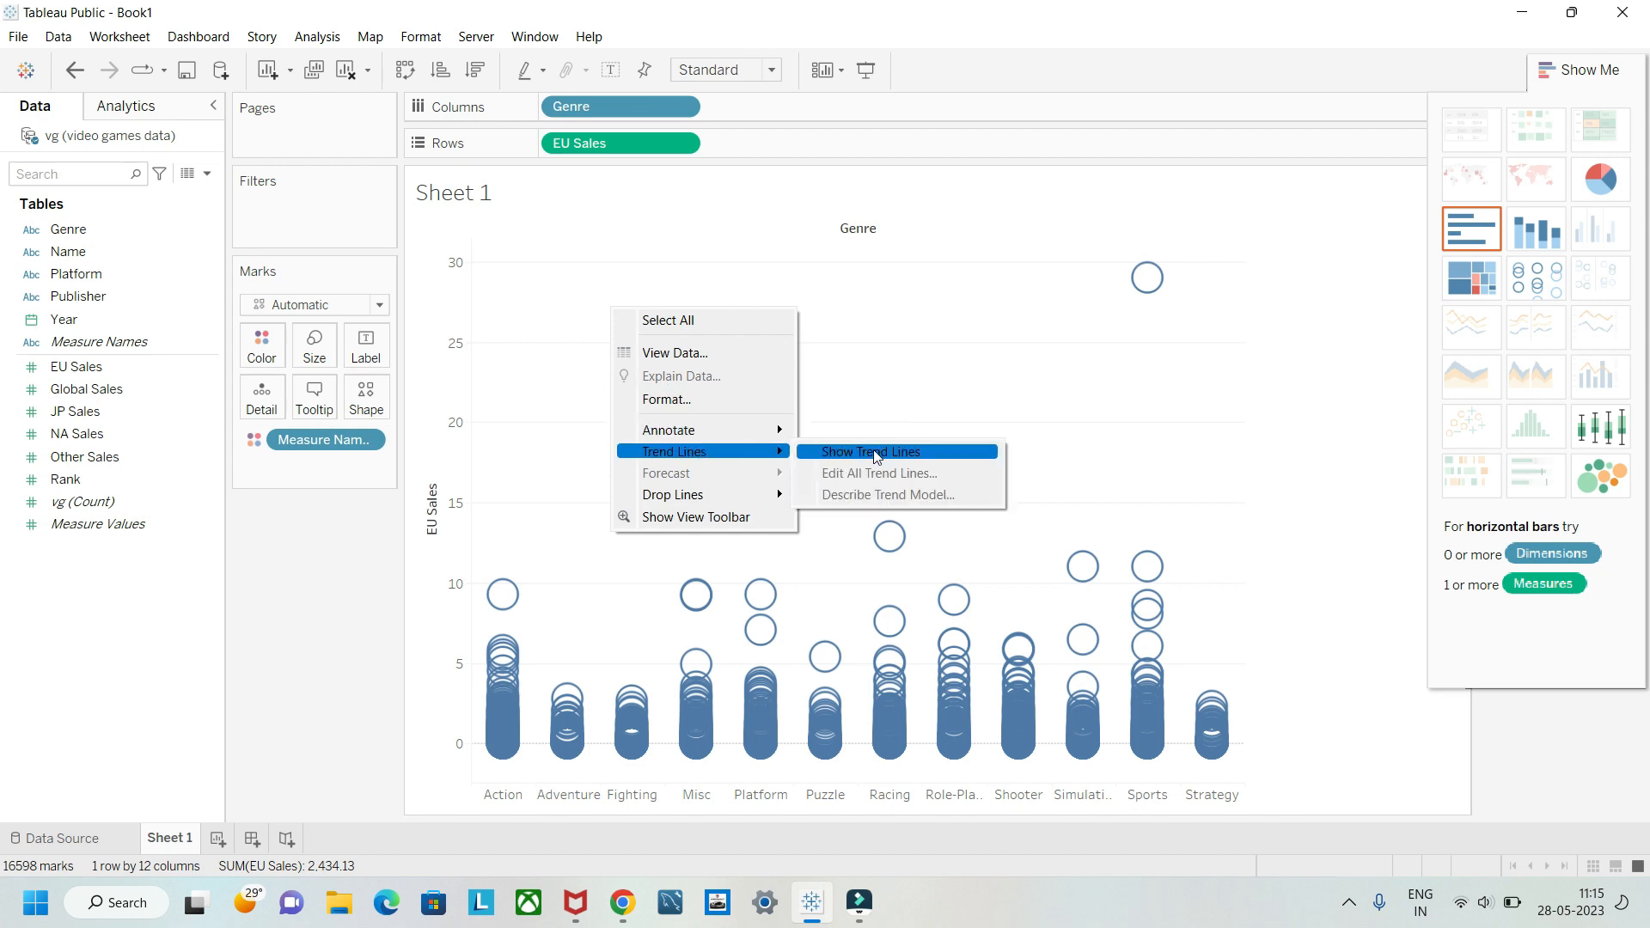
click(938, 453)
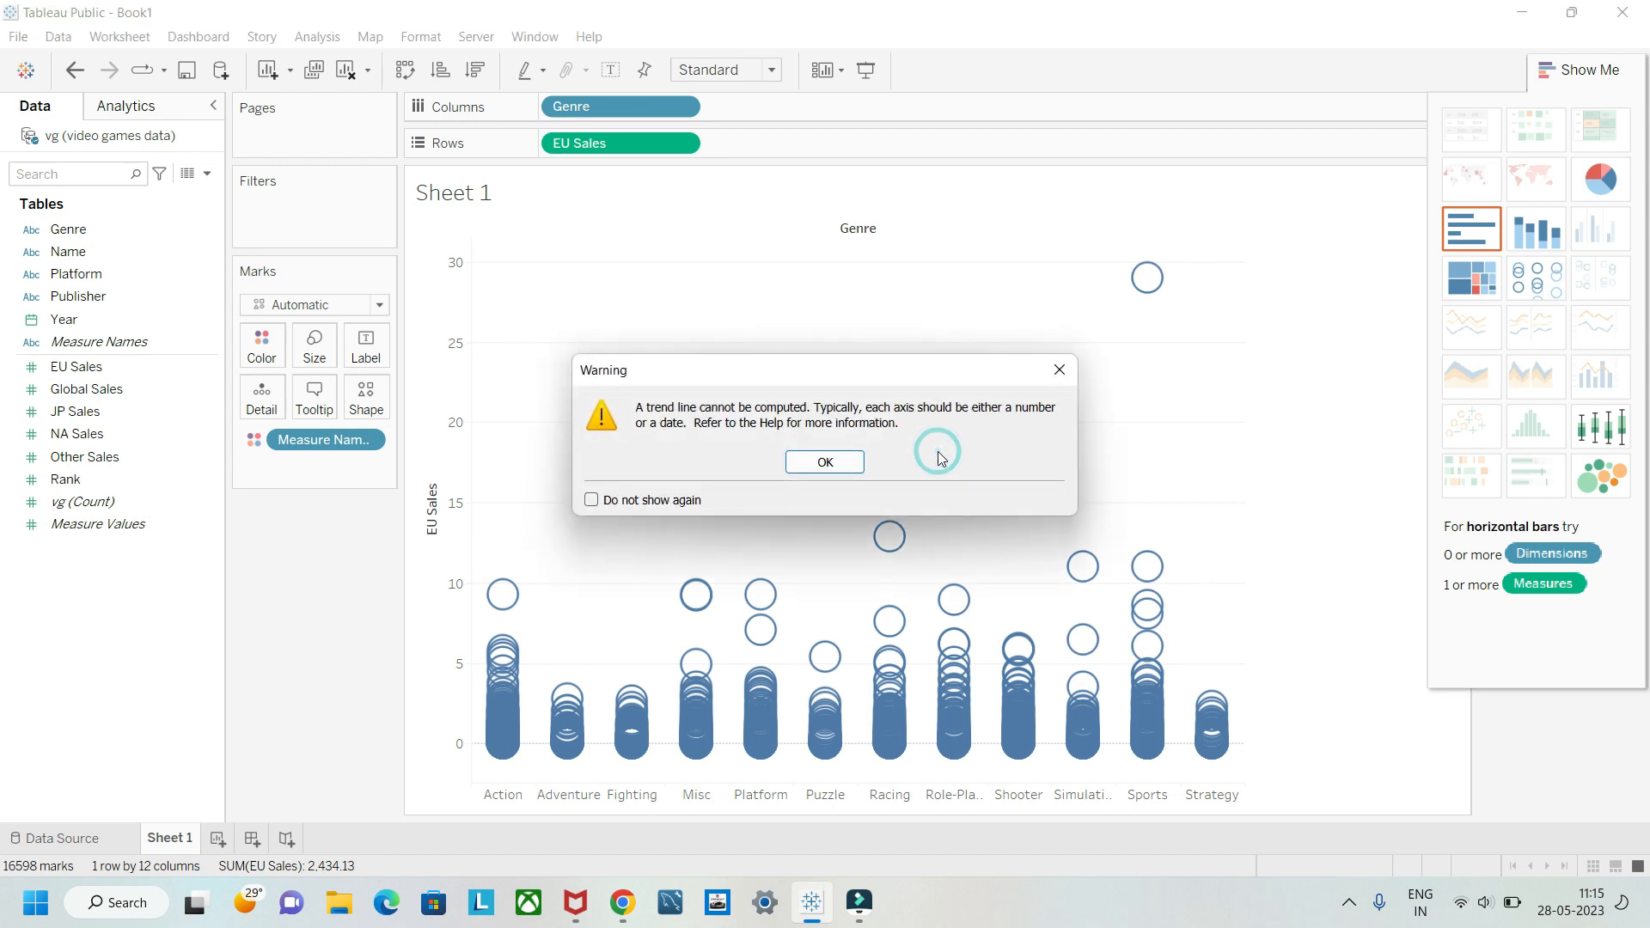
click(827, 453)
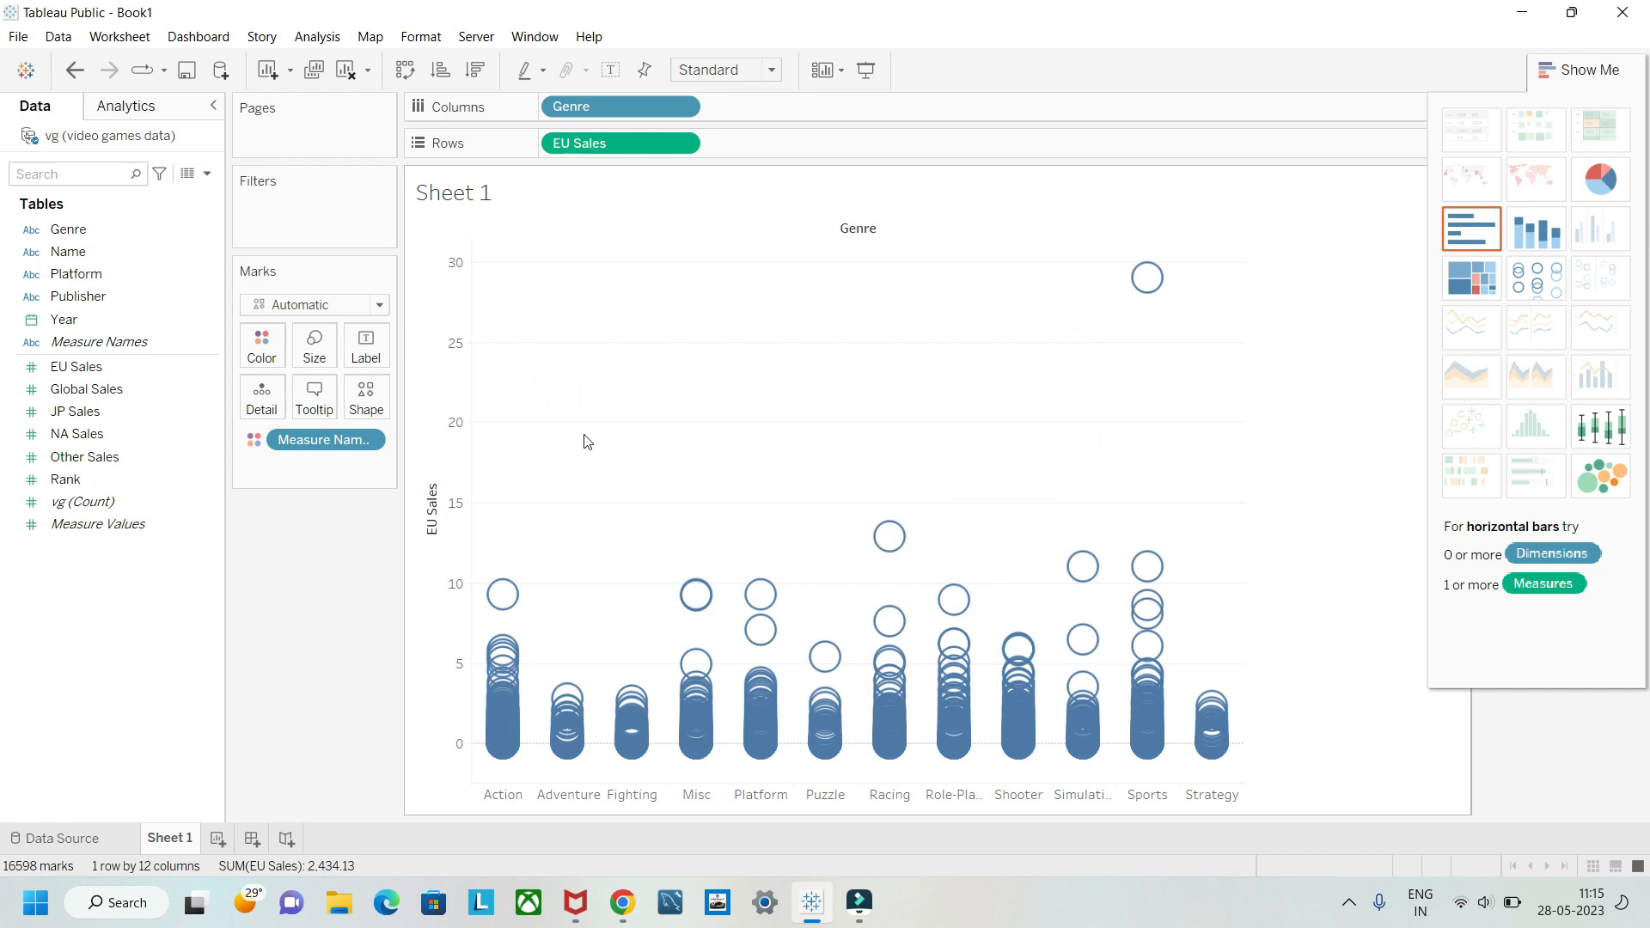
right_click(565, 295)
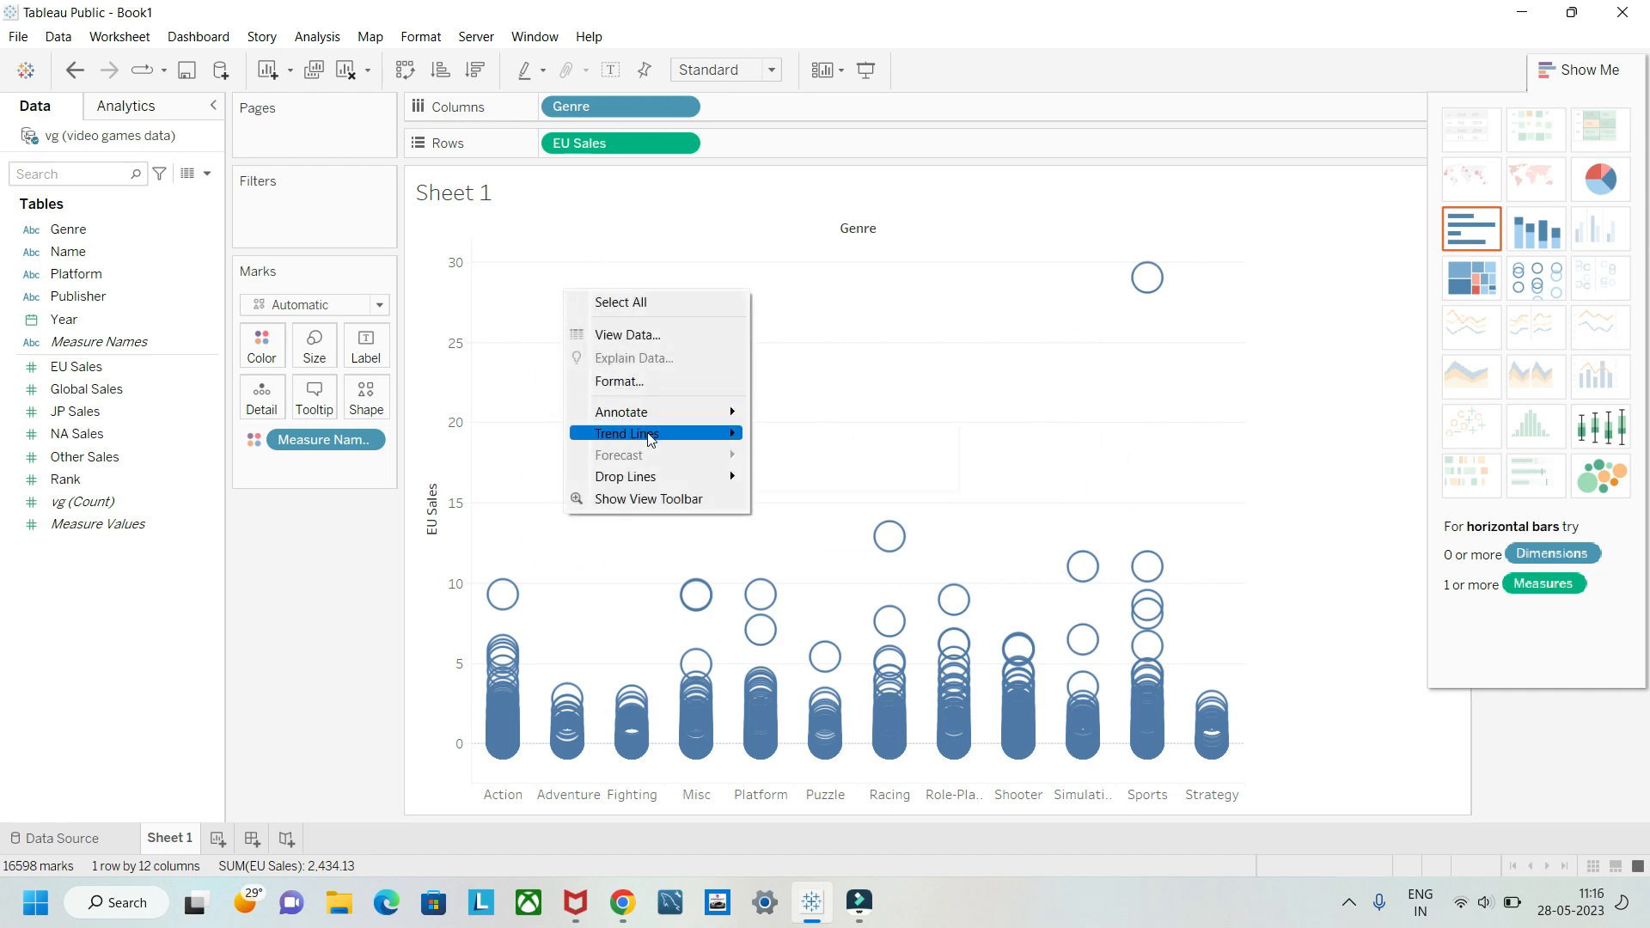
mouse_move(731, 431)
click(839, 433)
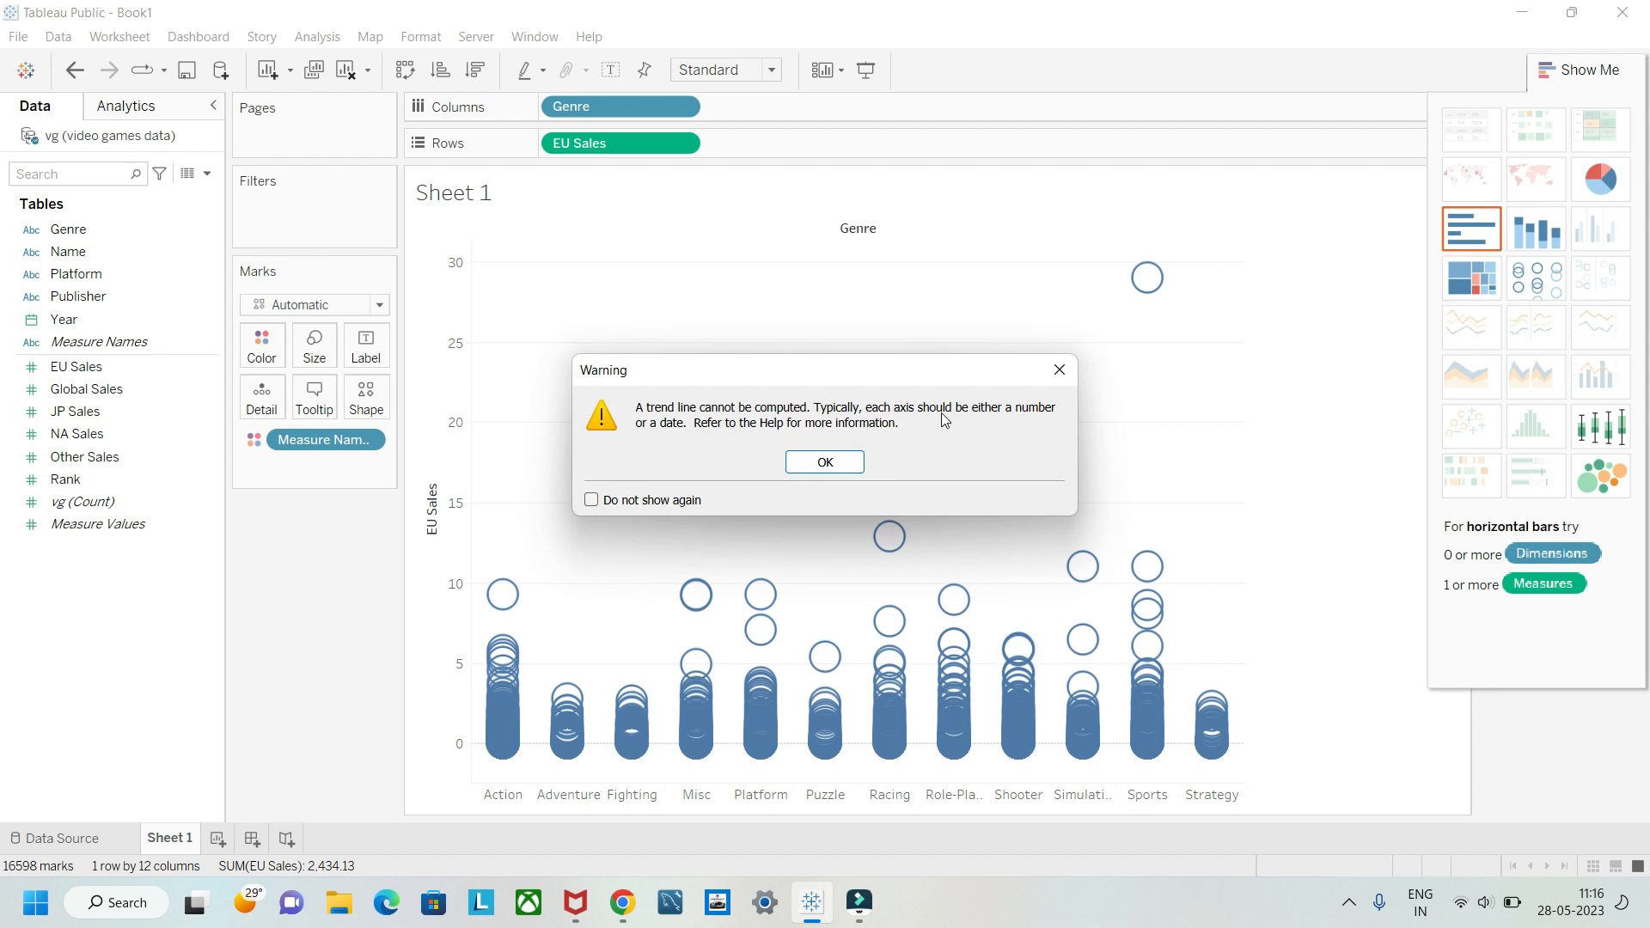
click(1059, 369)
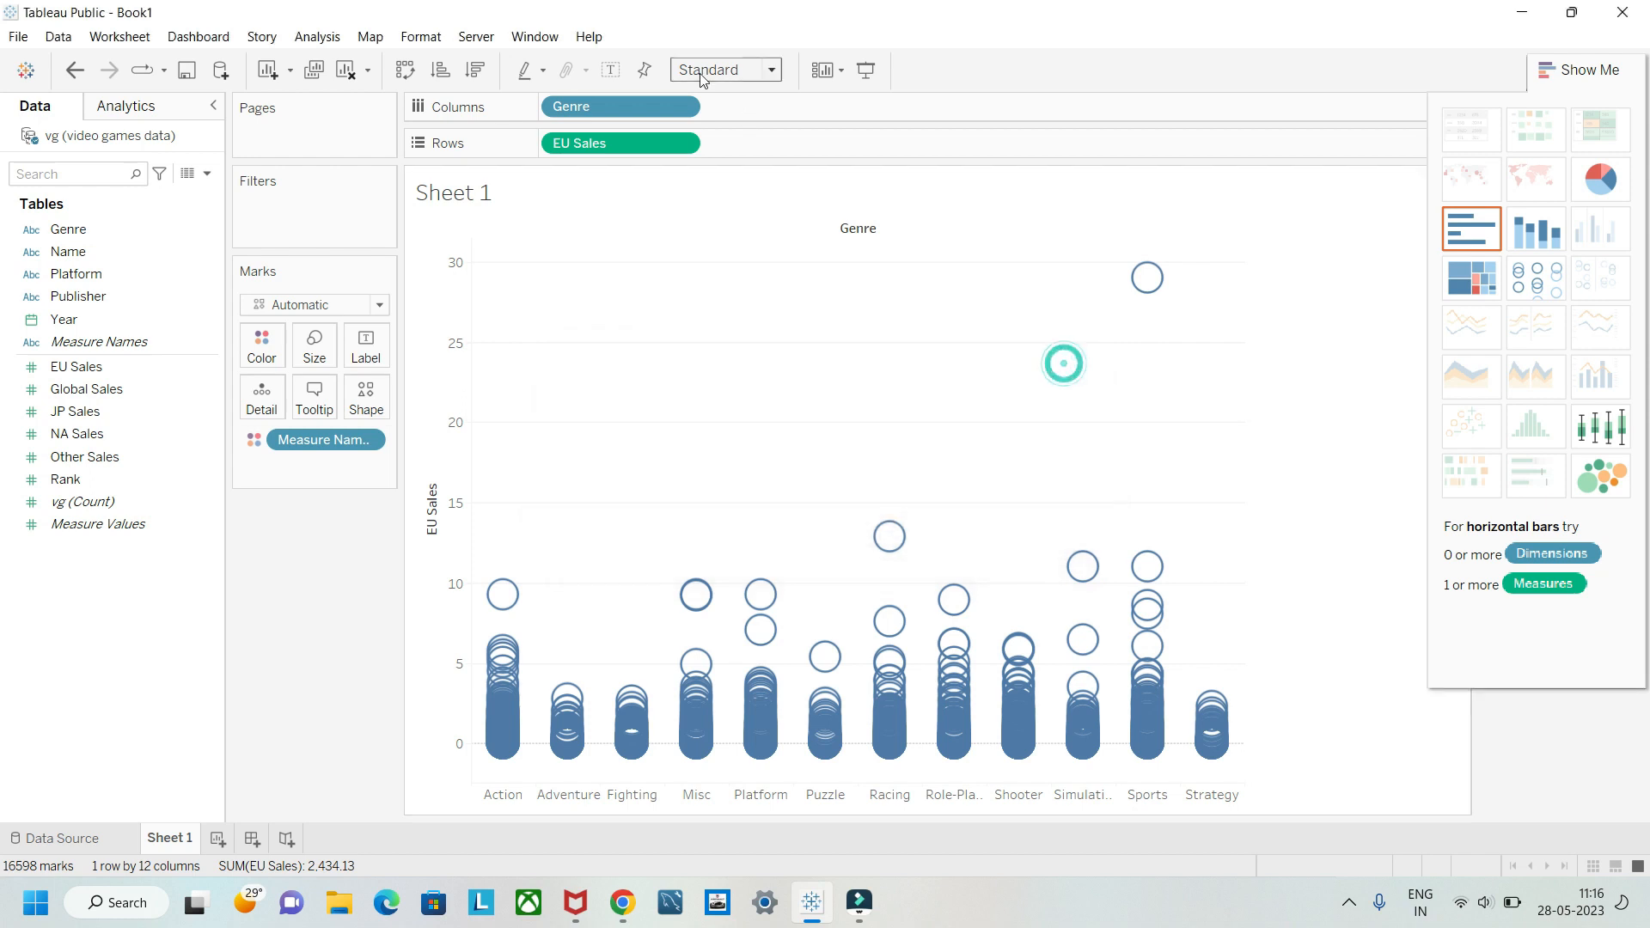
Step: Replace Genre with Global Sales on columns and show the trend line for EU Sales against Global Sales
drag(637, 105, 315, 556)
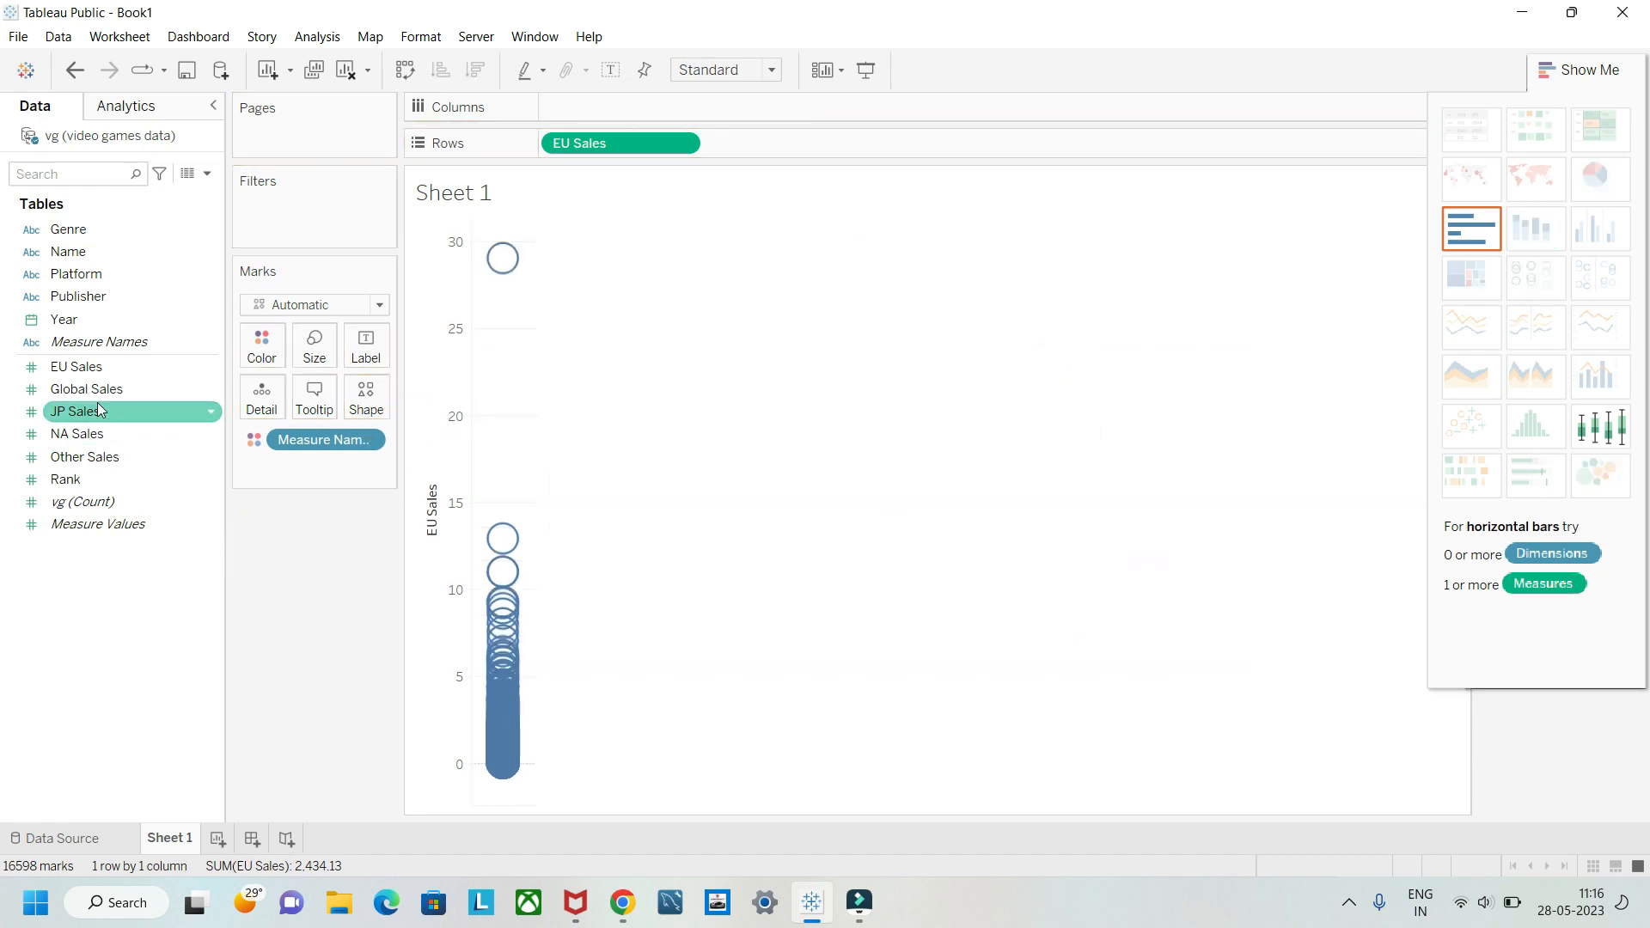
drag(65, 384, 567, 117)
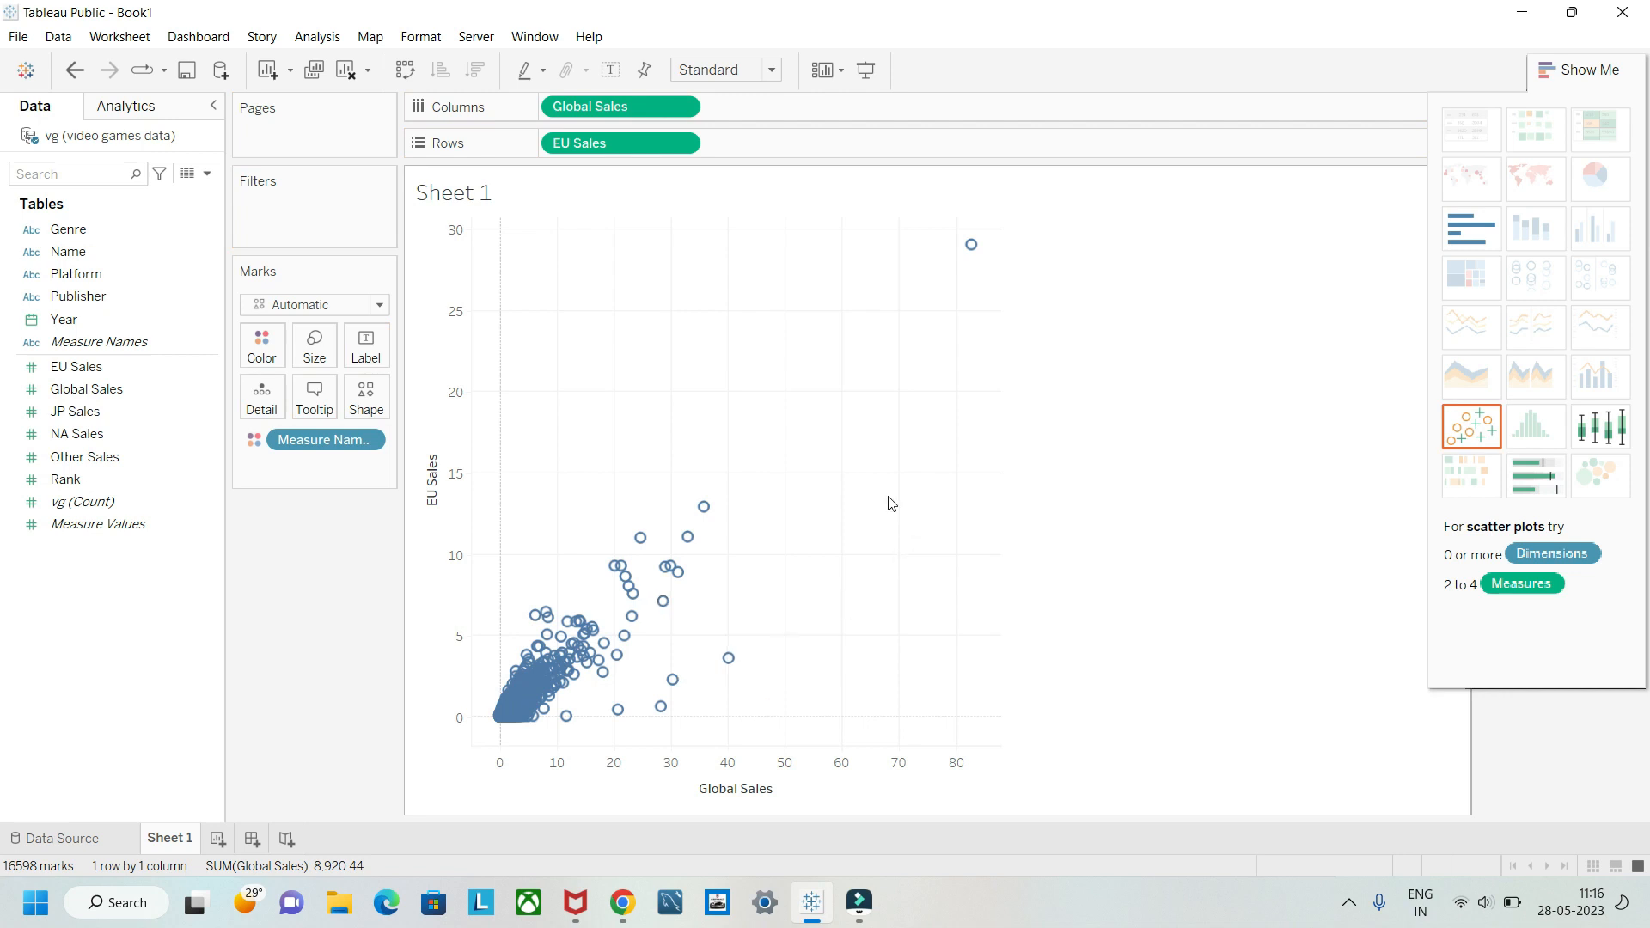
mouse_move(989, 640)
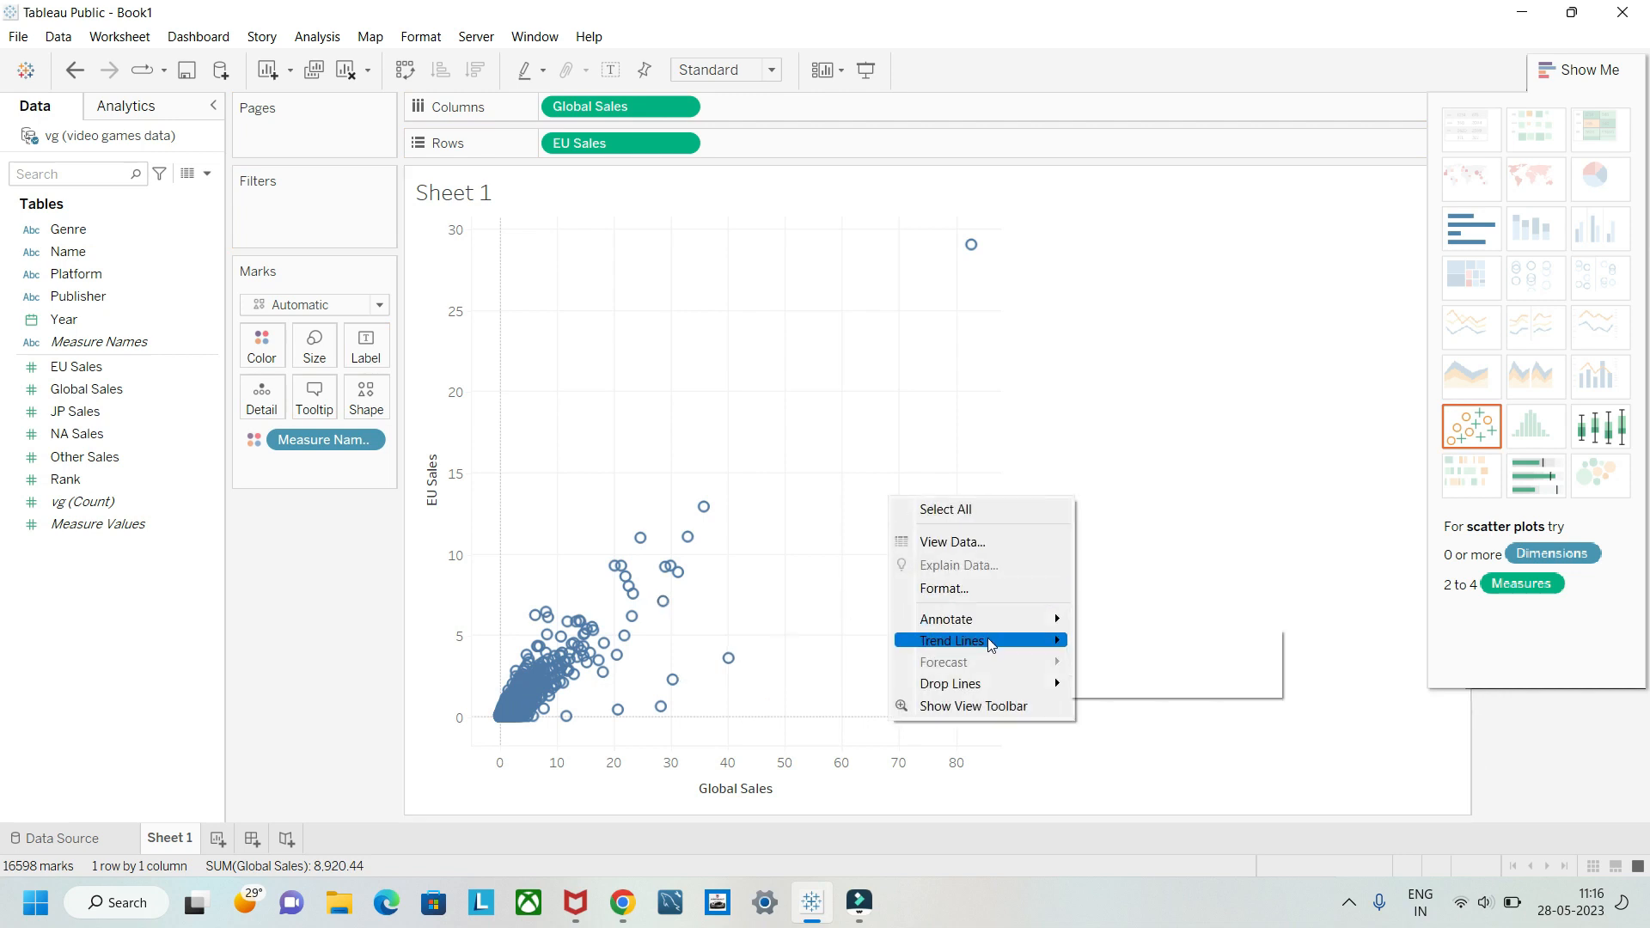
click(1152, 644)
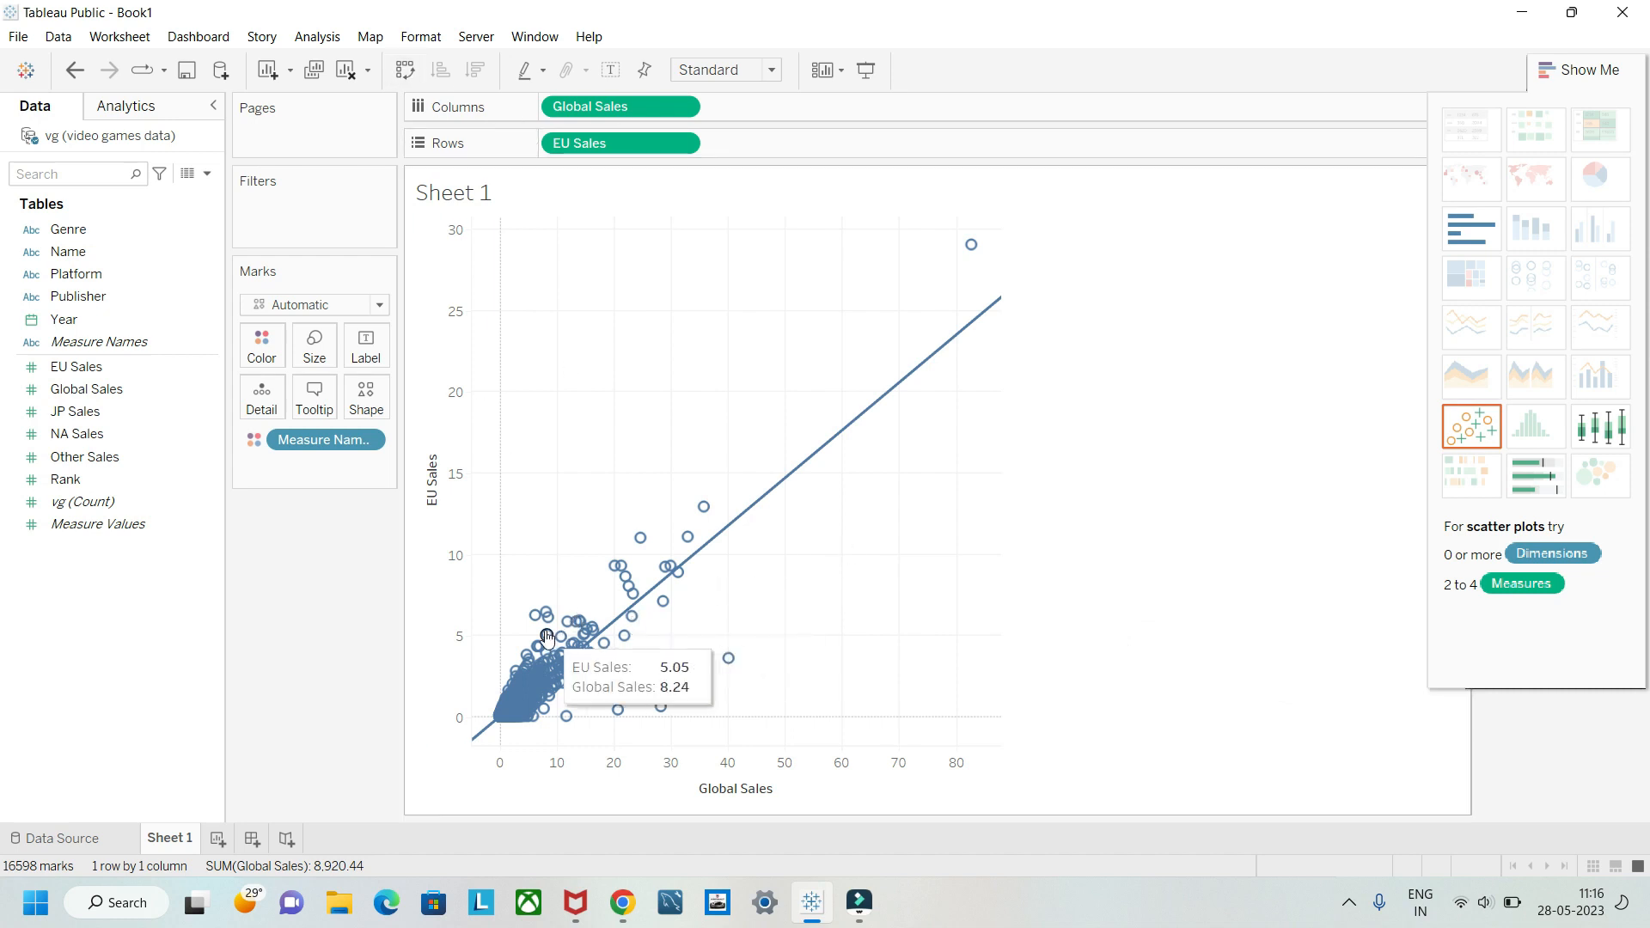
mouse_move(583, 658)
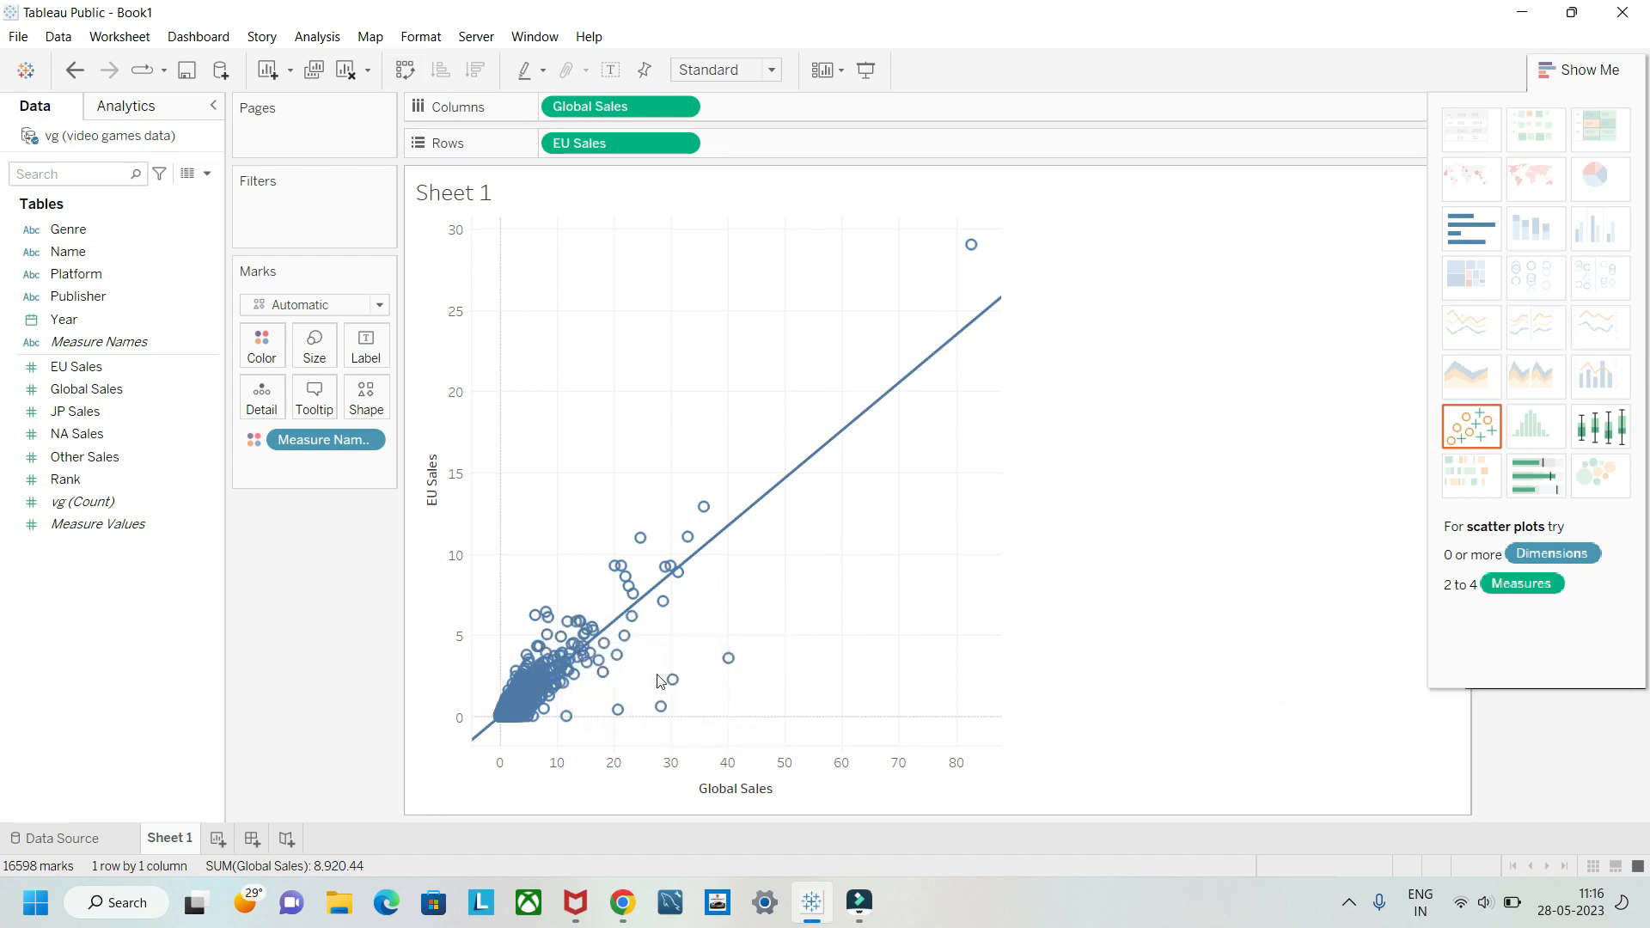
mouse_move(676, 679)
mouse_move(657, 585)
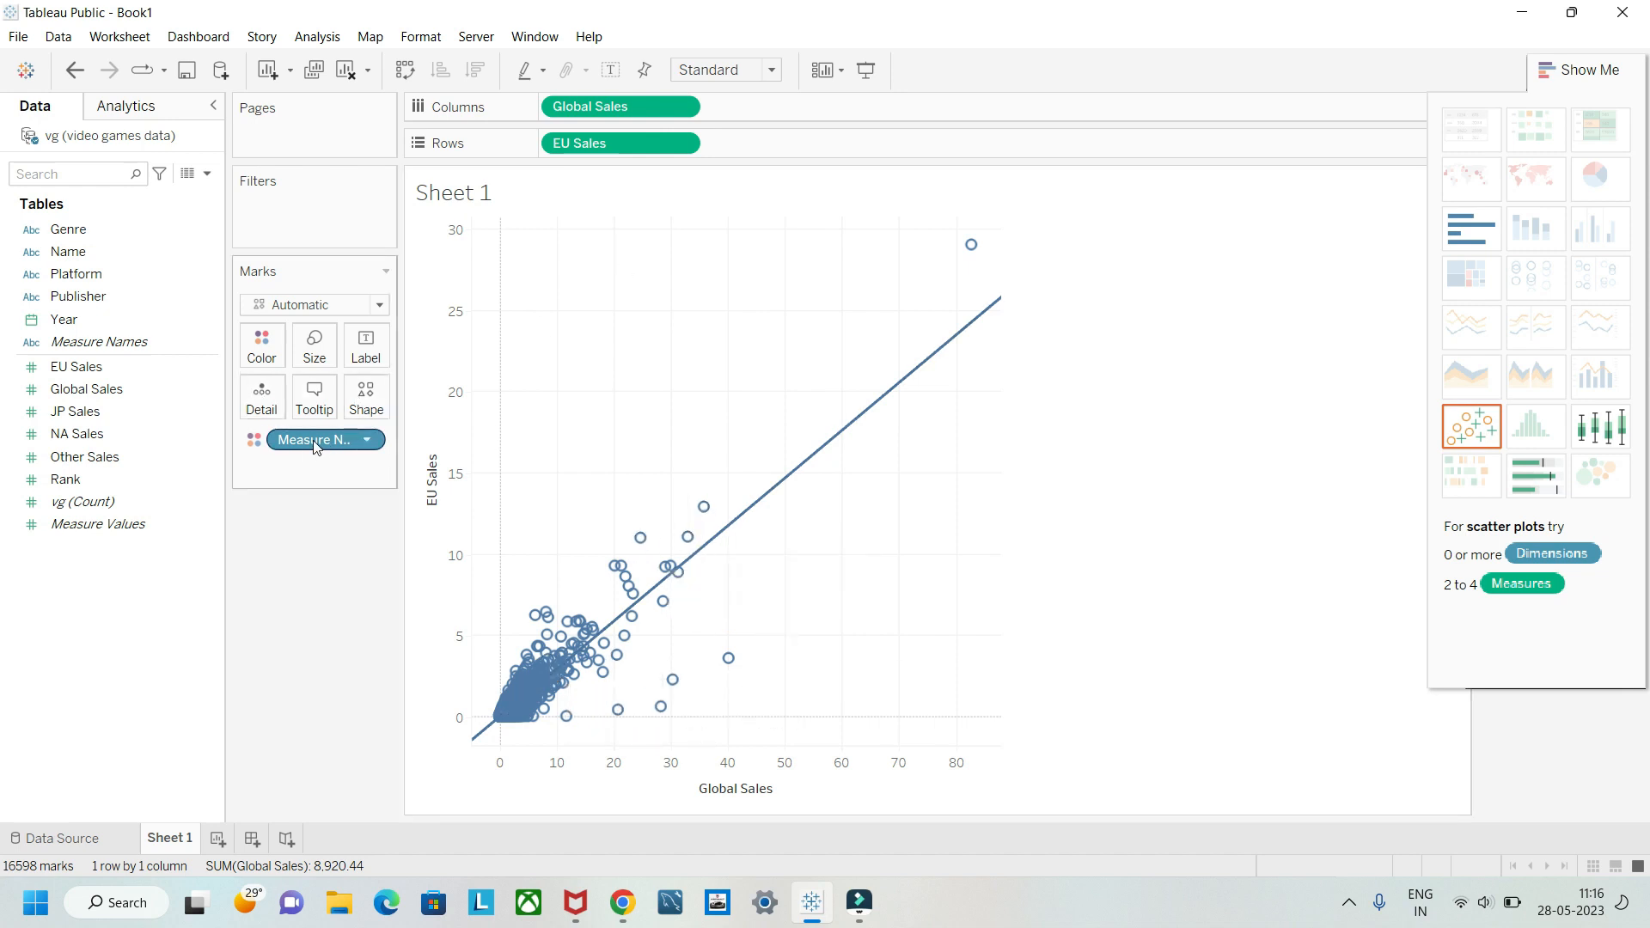
Step: Color the scatter plot's marks and trend lines by Genre, and label the marks with Genre as well
click(111, 226)
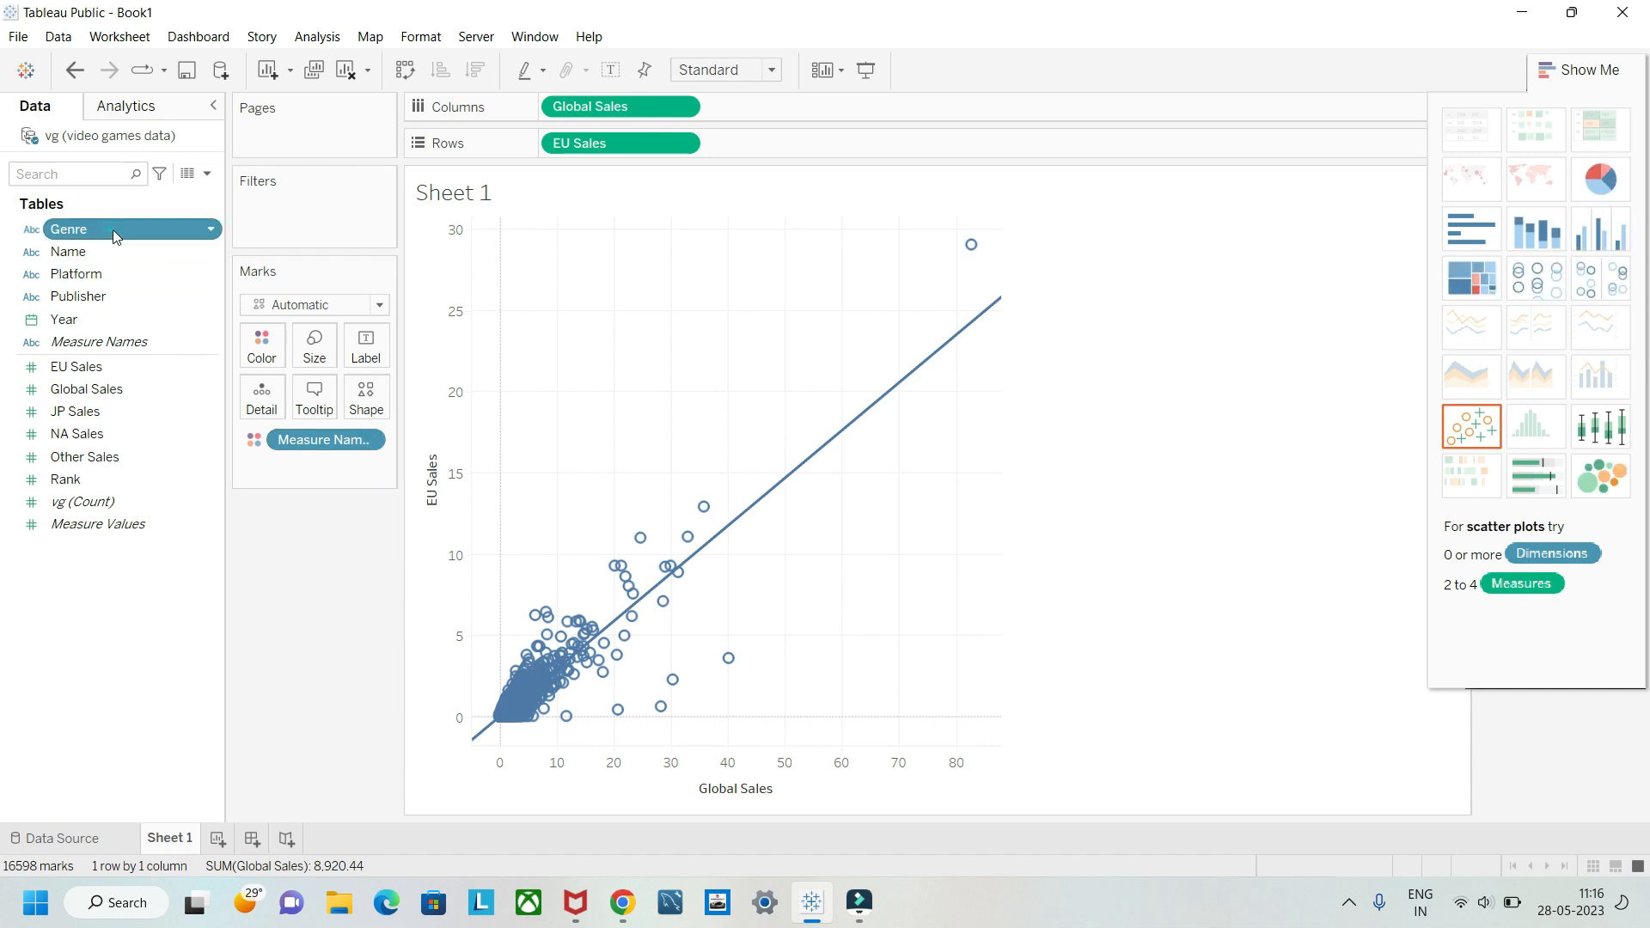
drag(111, 229, 262, 350)
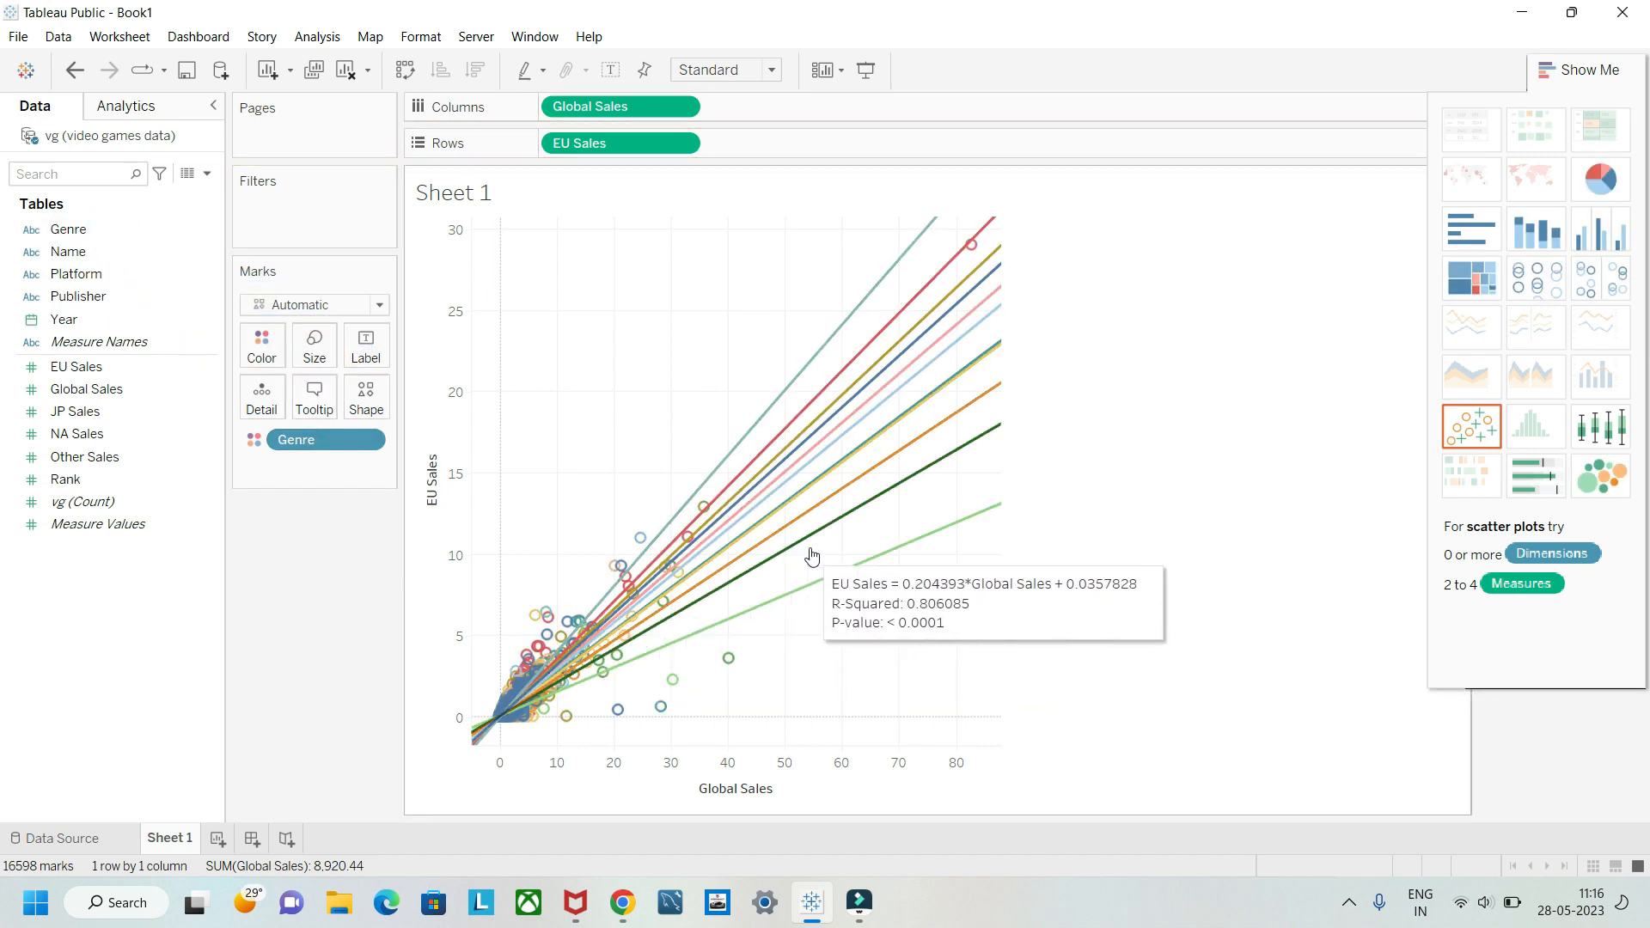
mouse_move(907, 258)
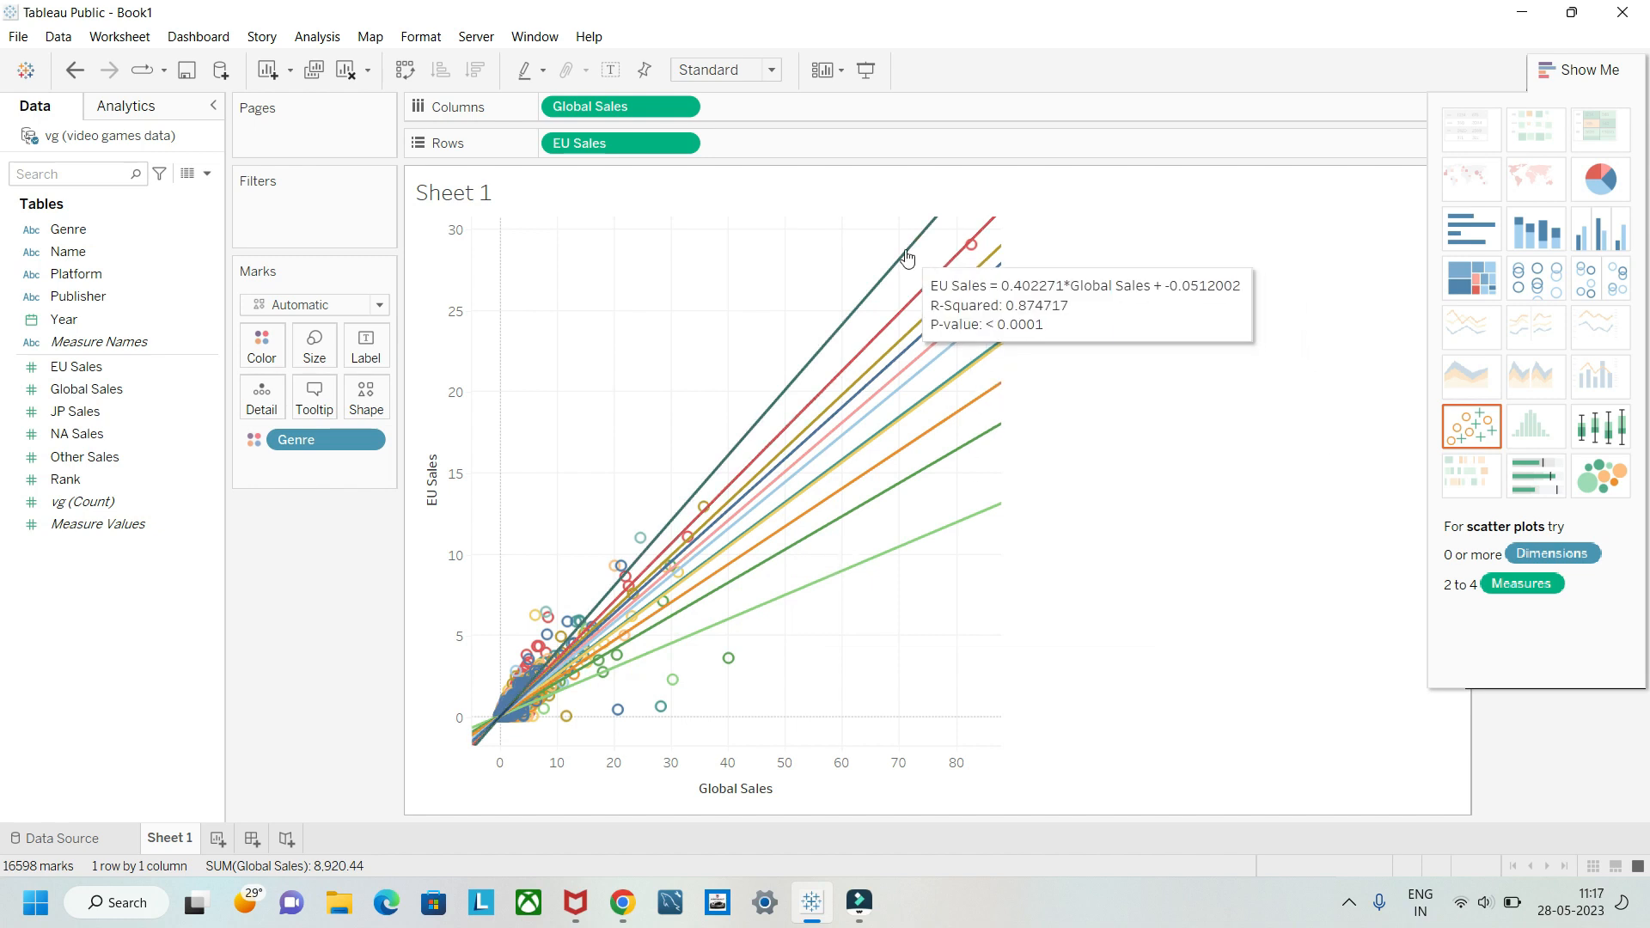
mouse_move(938, 283)
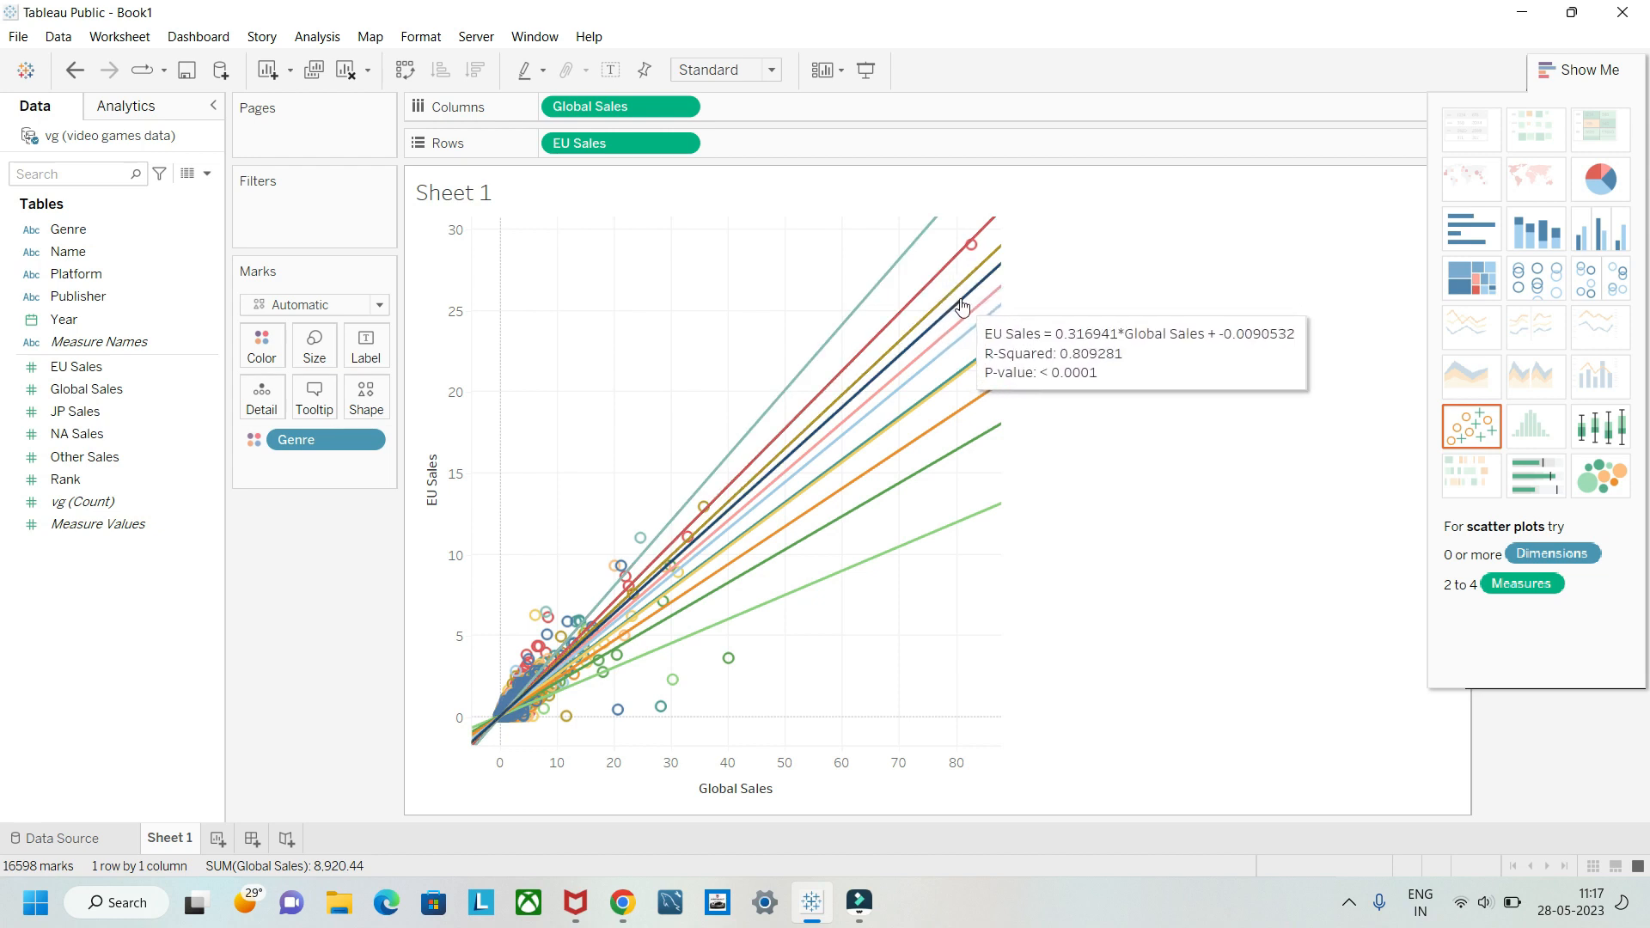
mouse_move(978, 452)
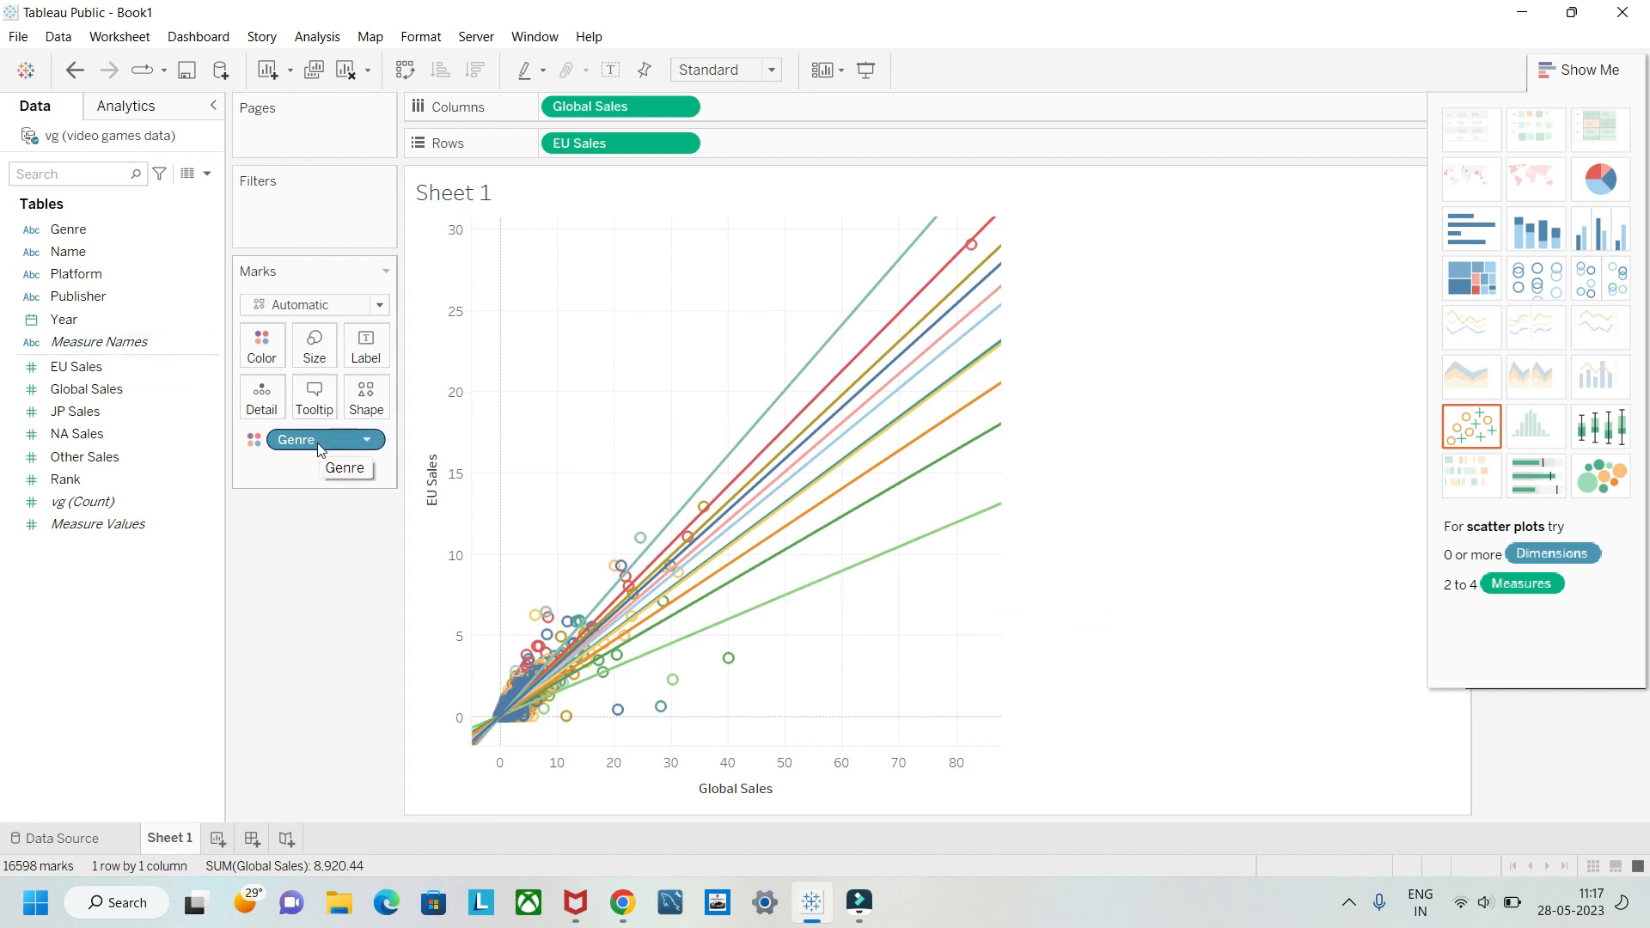
drag(317, 442, 372, 365)
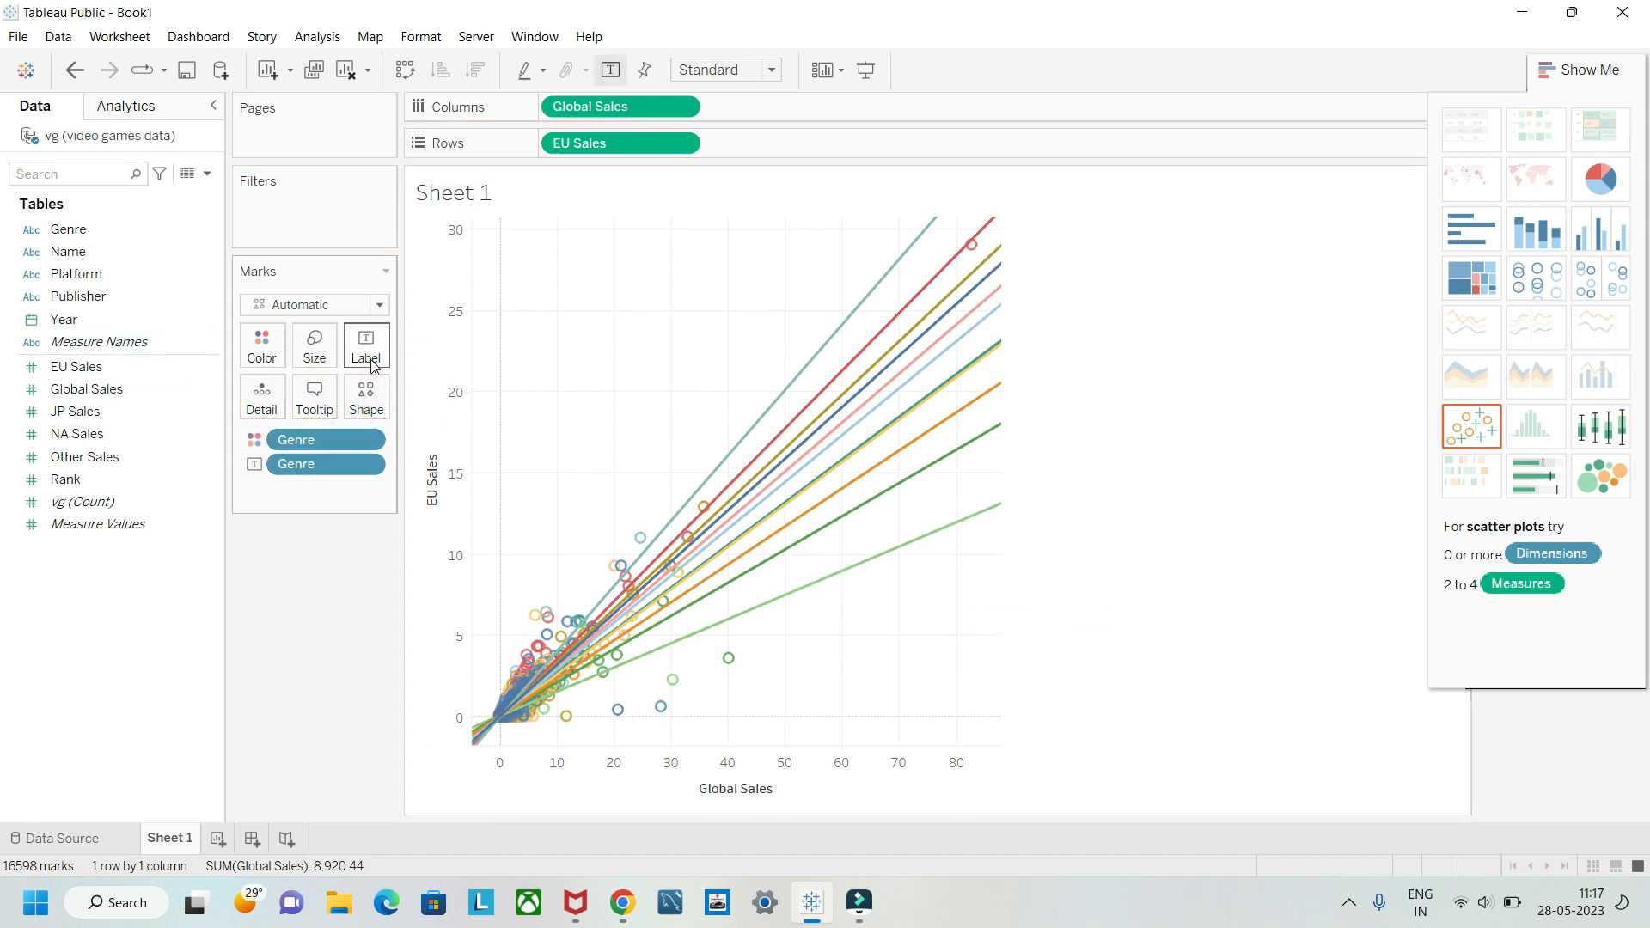
mouse_move(771, 409)
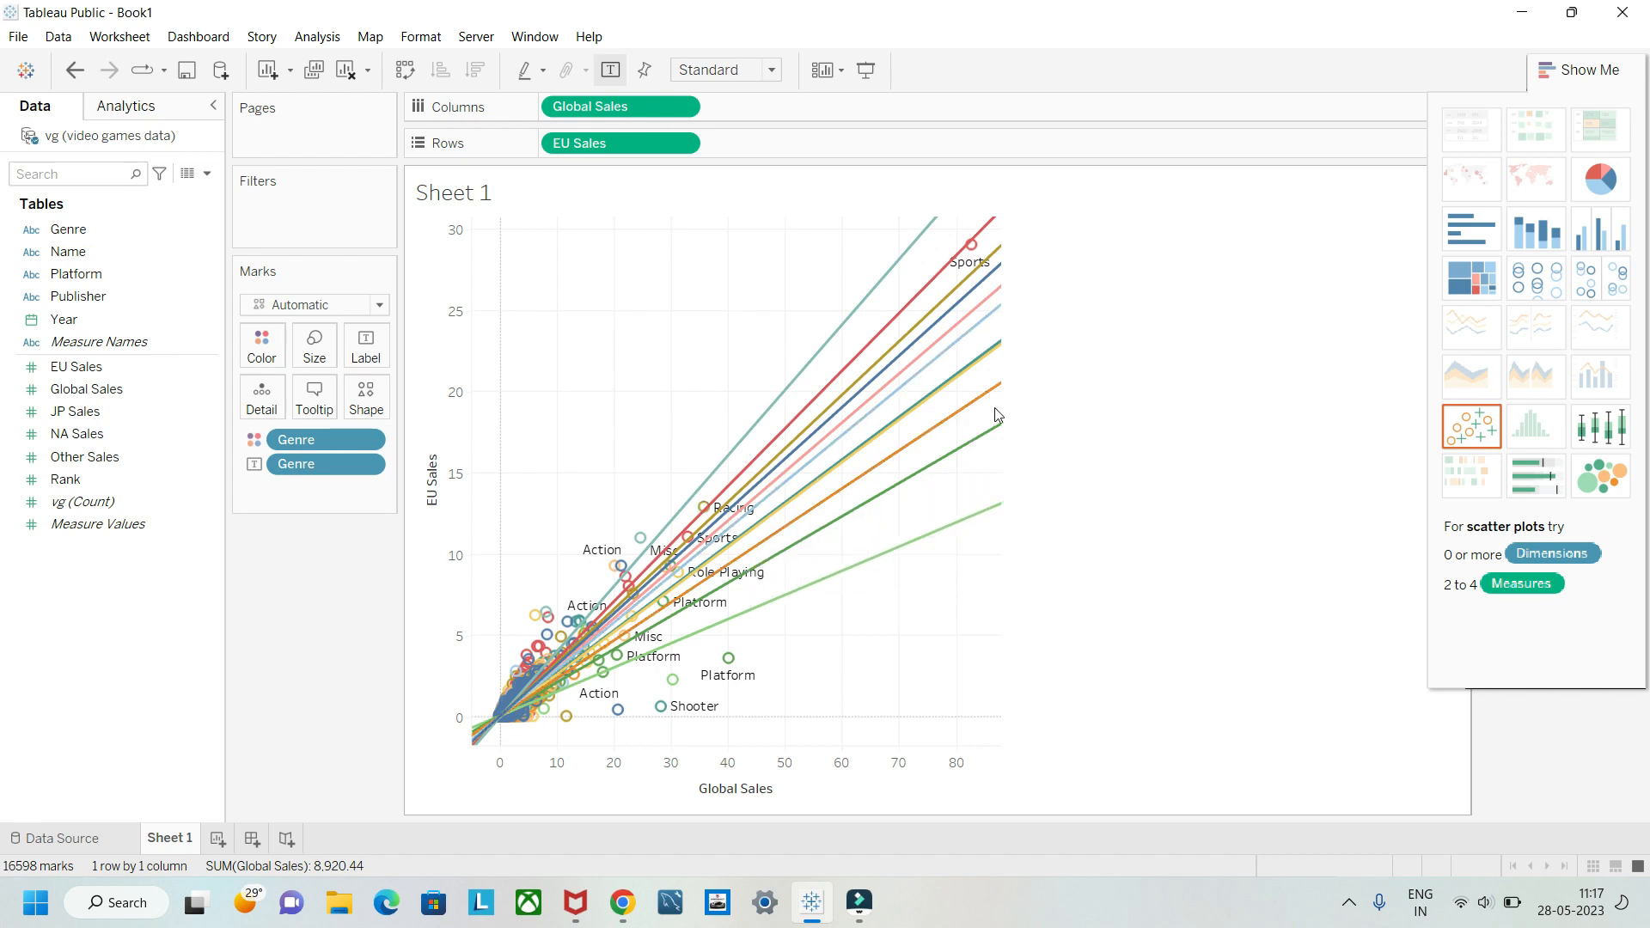
Step: Close the chart type suggestions and turn off the trend lines on the EU Sales versus Global Sales scatter plot
click(1579, 70)
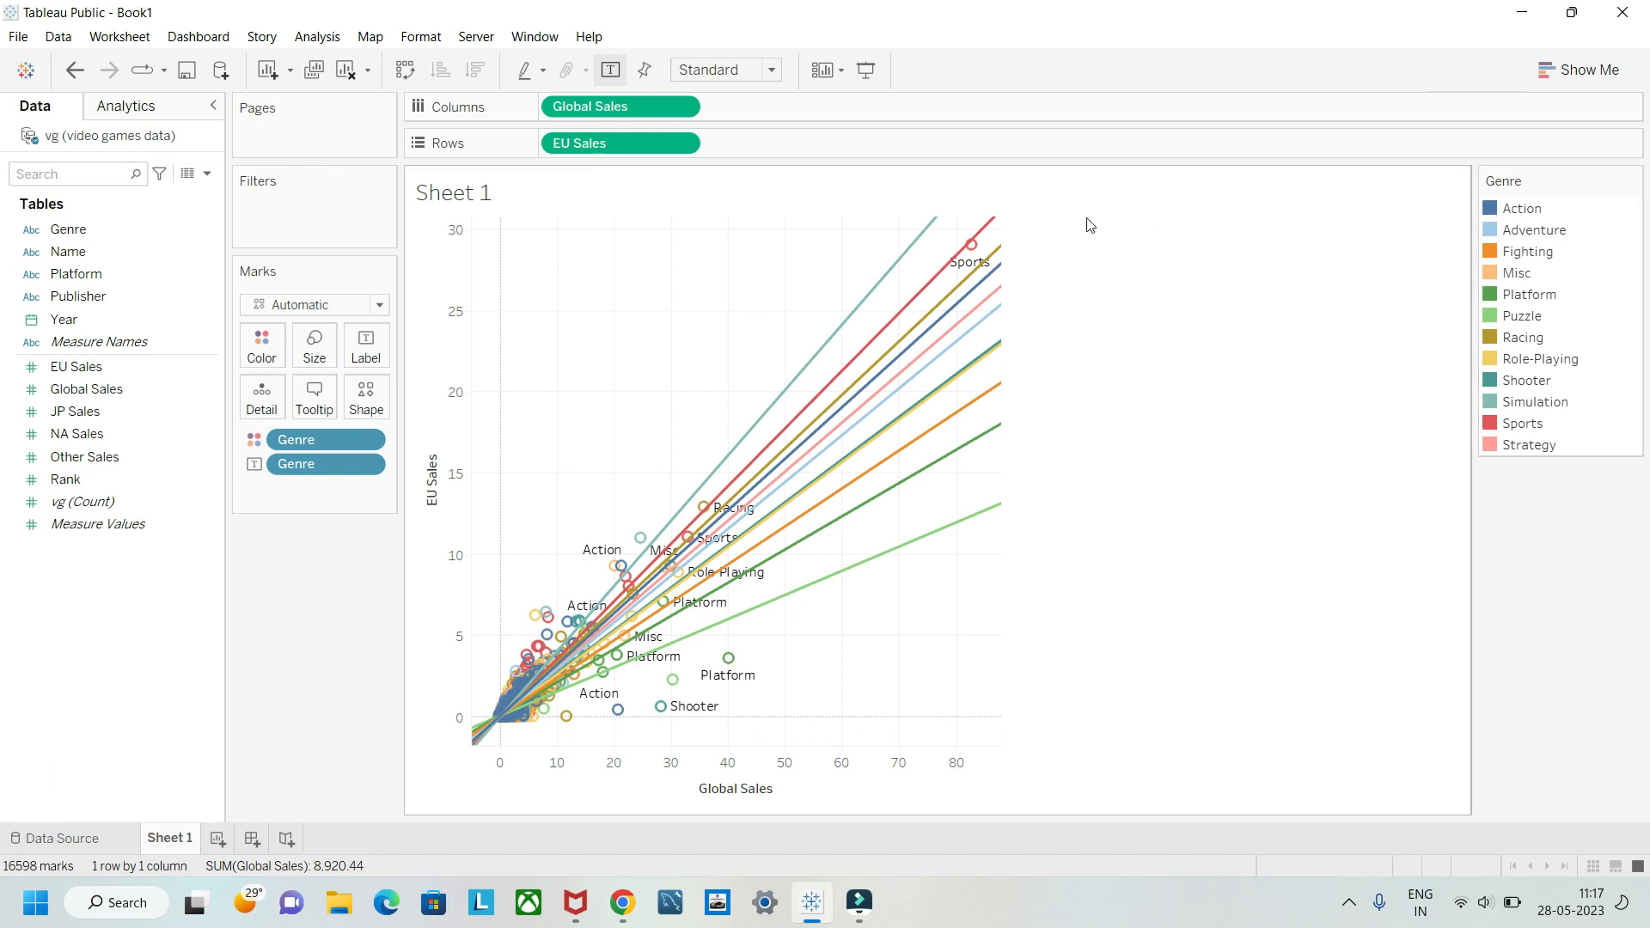
mouse_move(977, 513)
mouse_move(1018, 423)
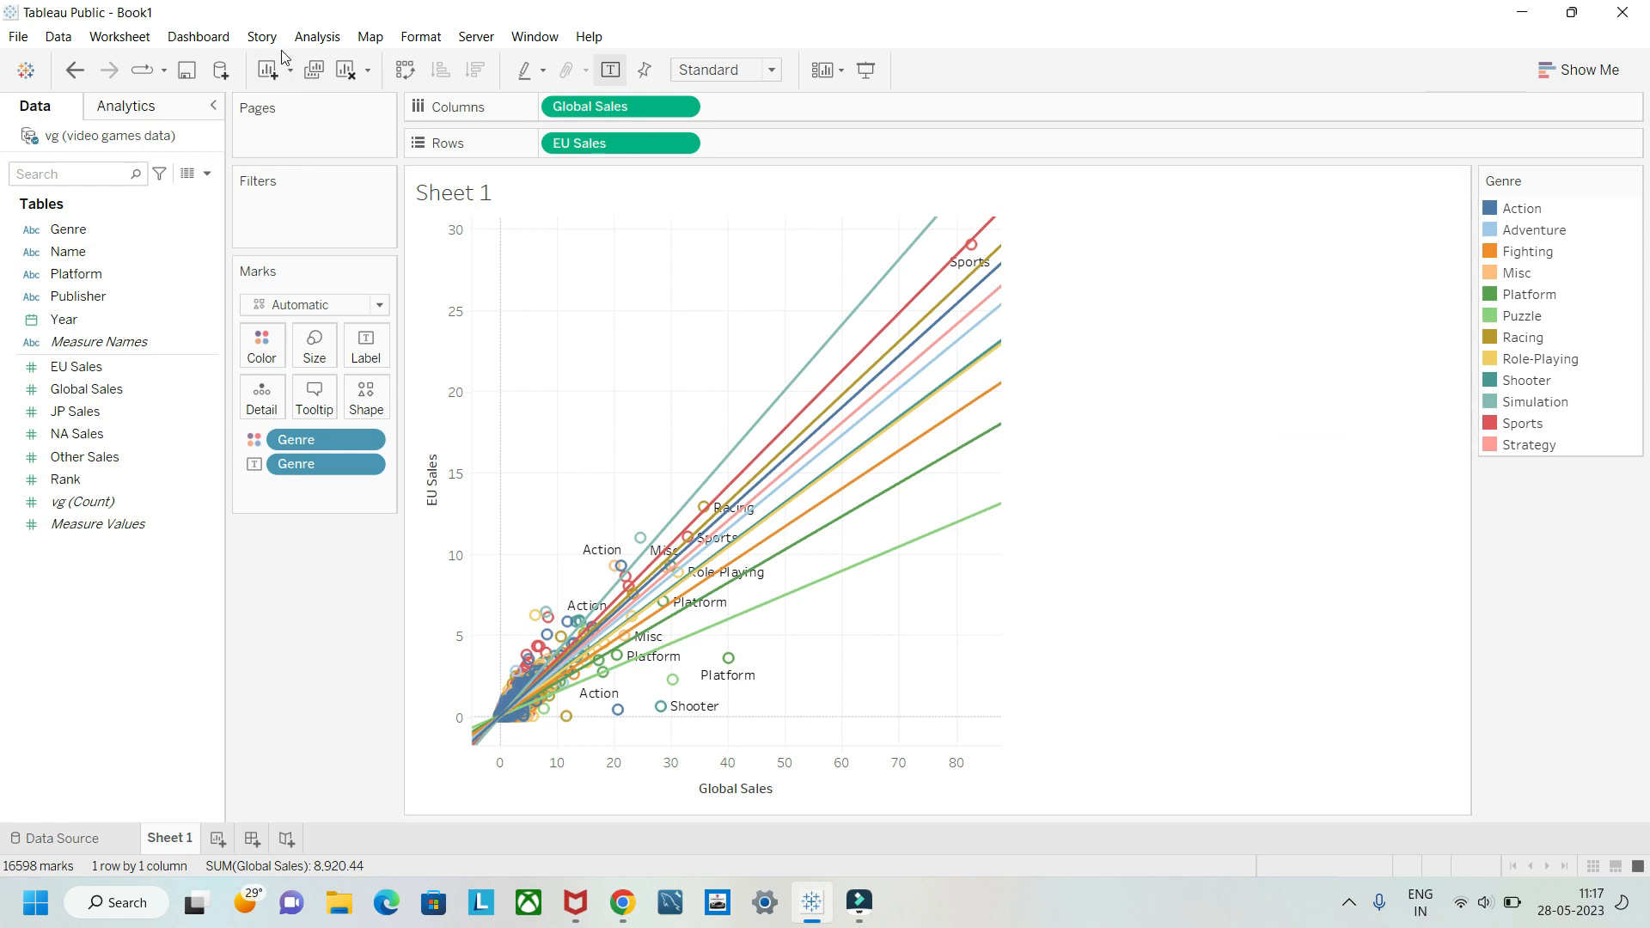
right_click(630, 345)
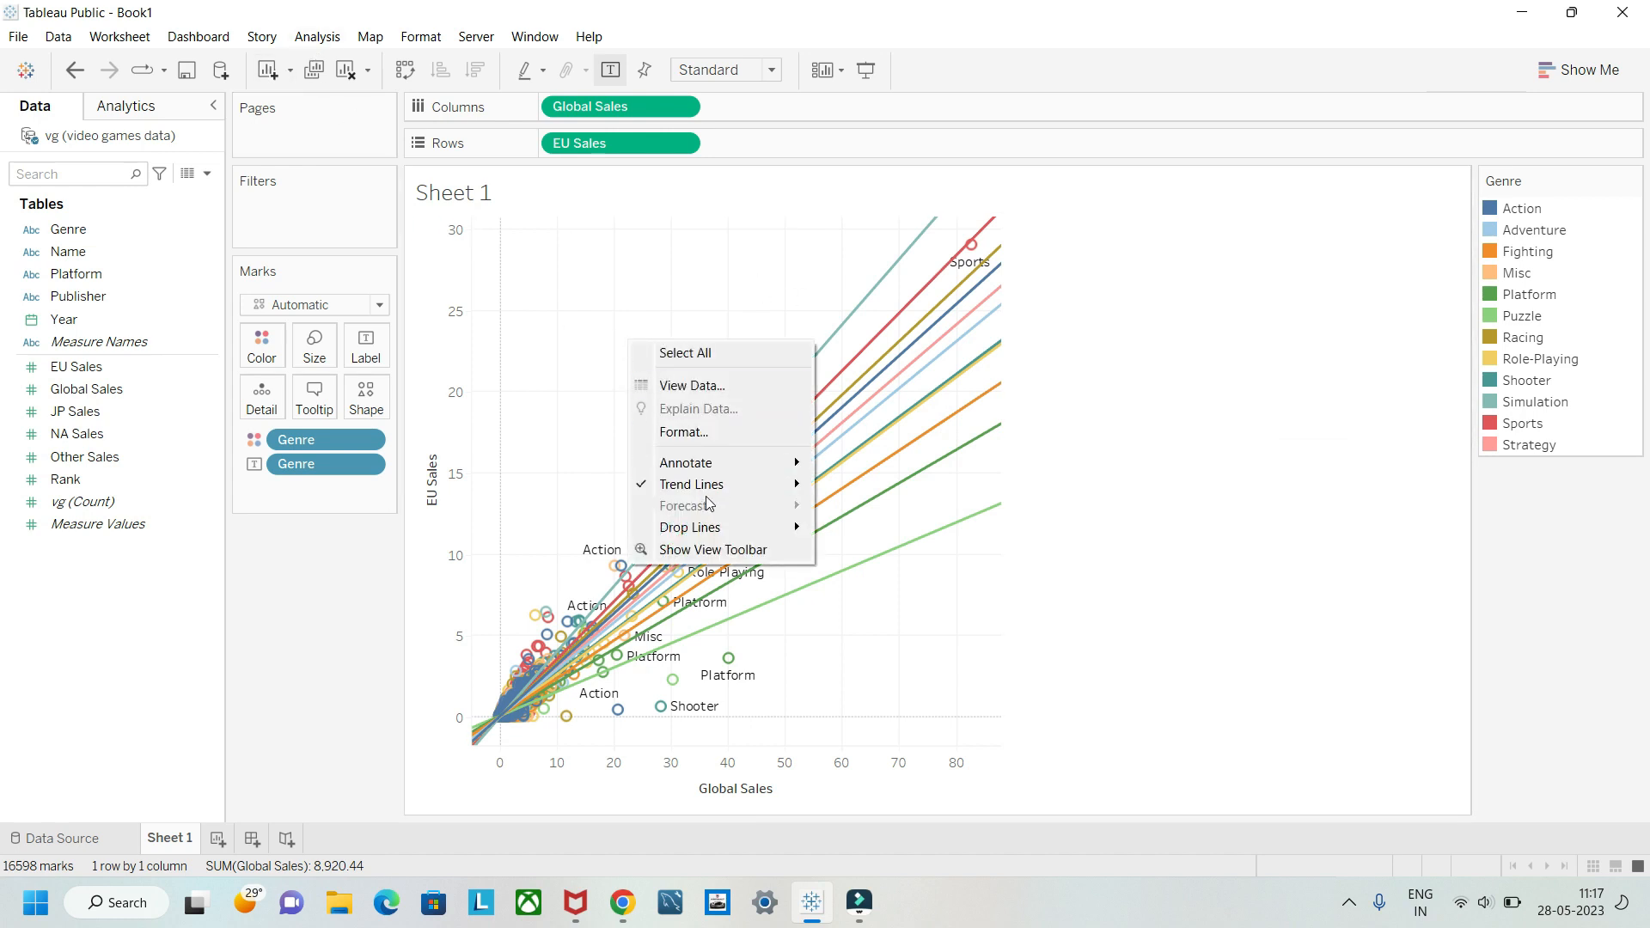
click(673, 486)
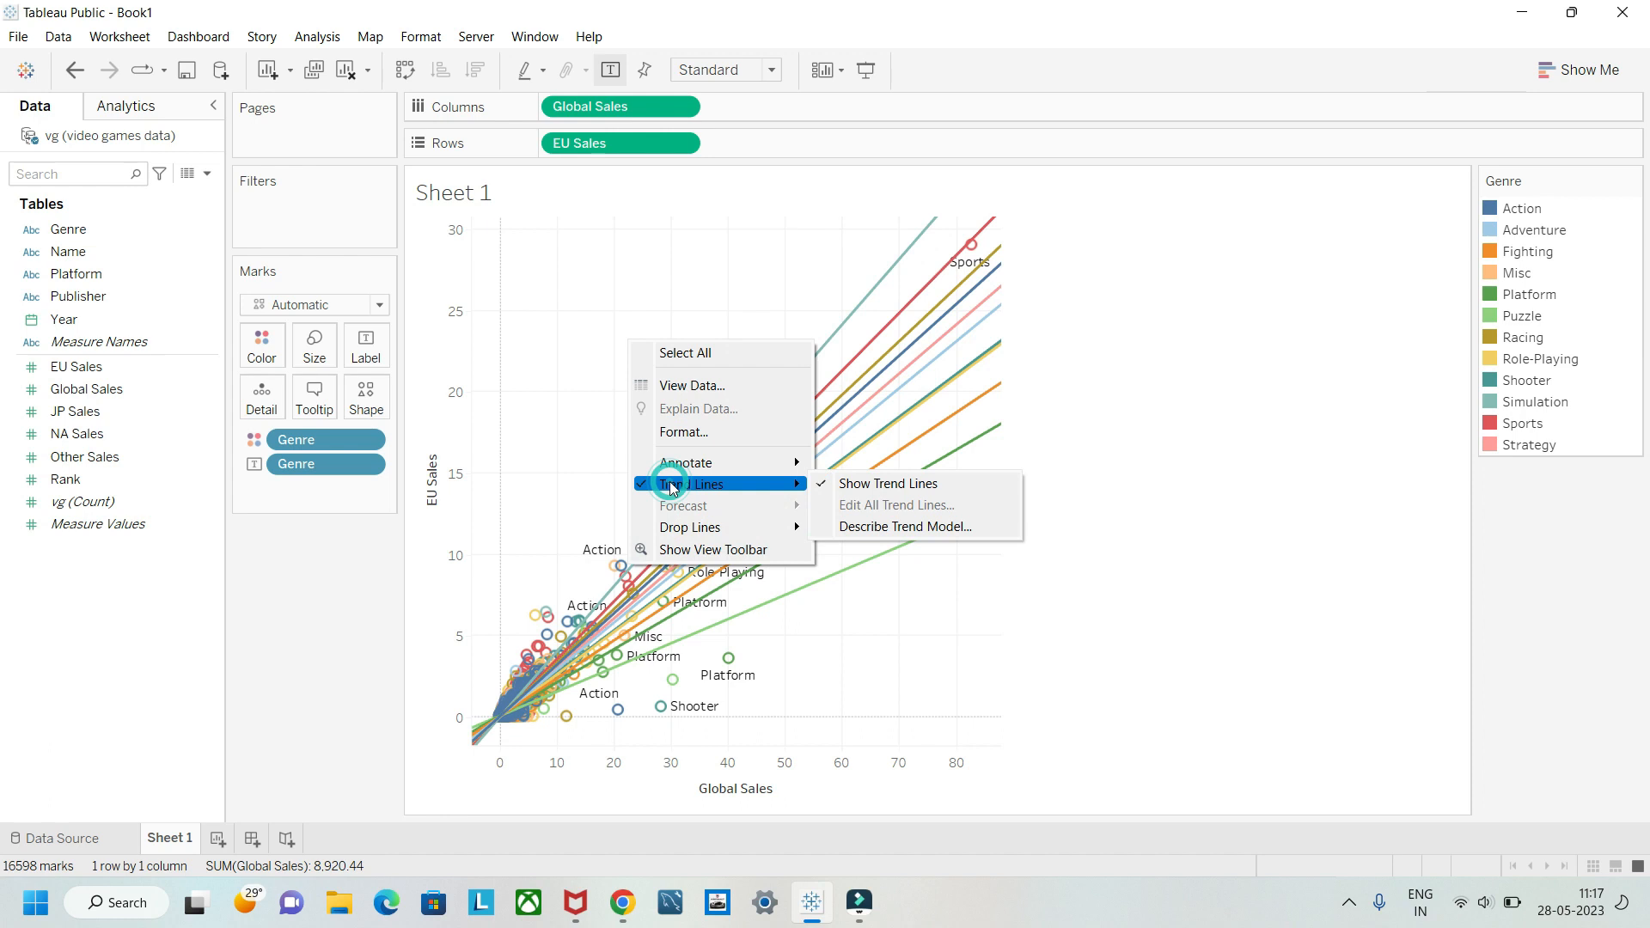
click(852, 481)
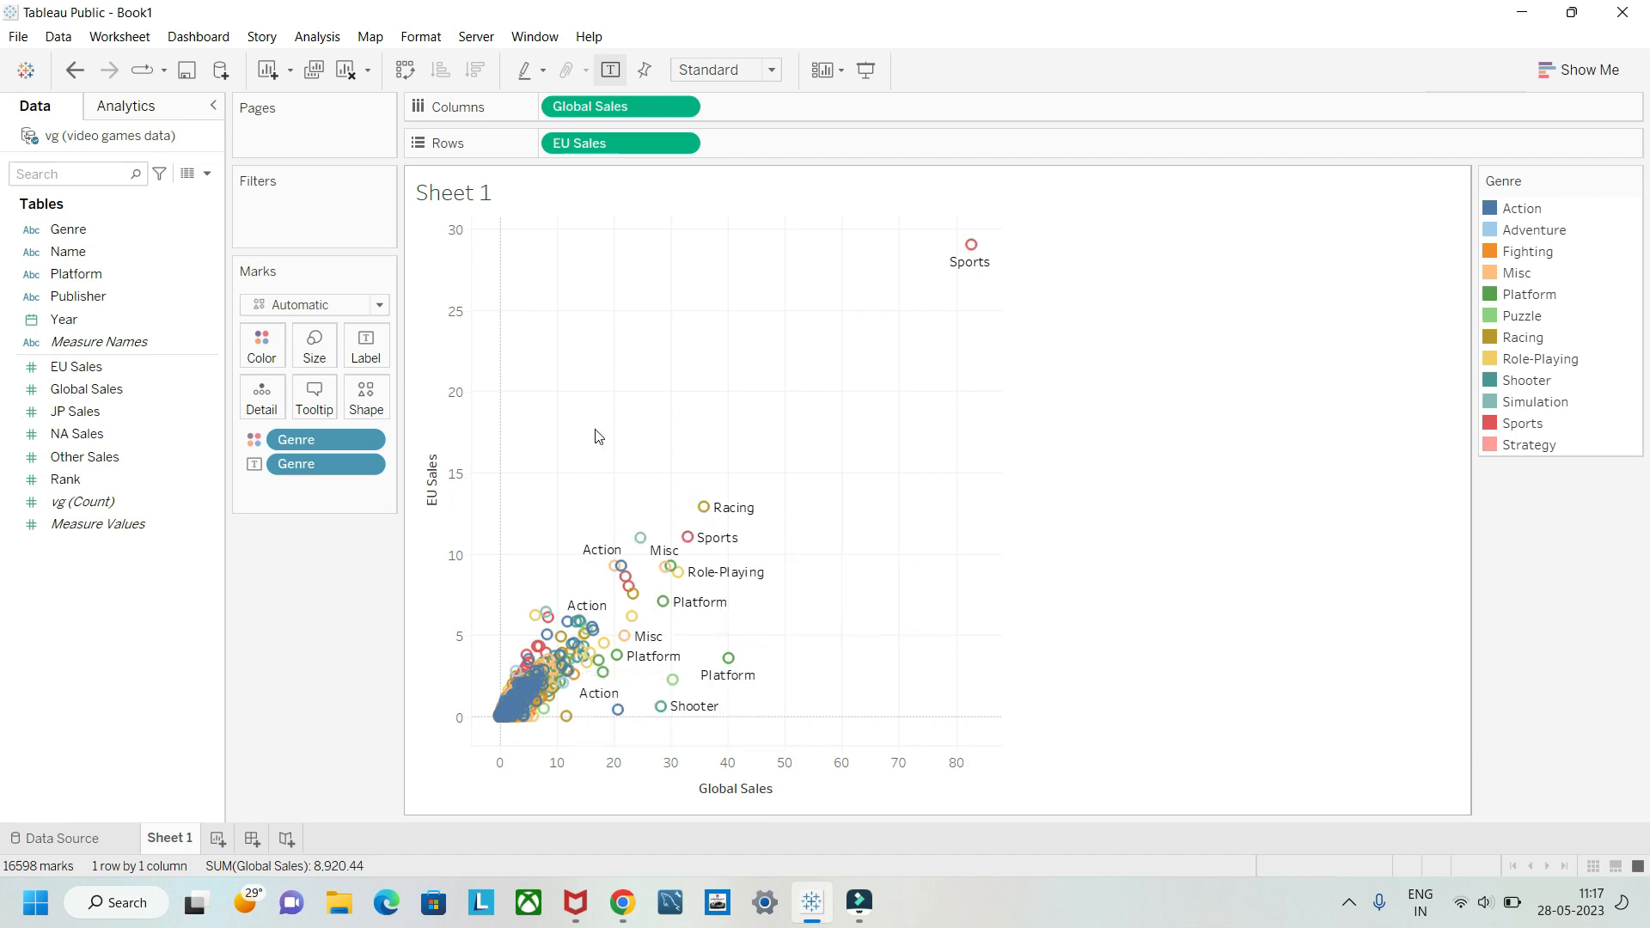
Step: Aggregate the scatter plot's measures to compare the genres' summed EU and Global Sales, and turn the aggregation off again
click(317, 36)
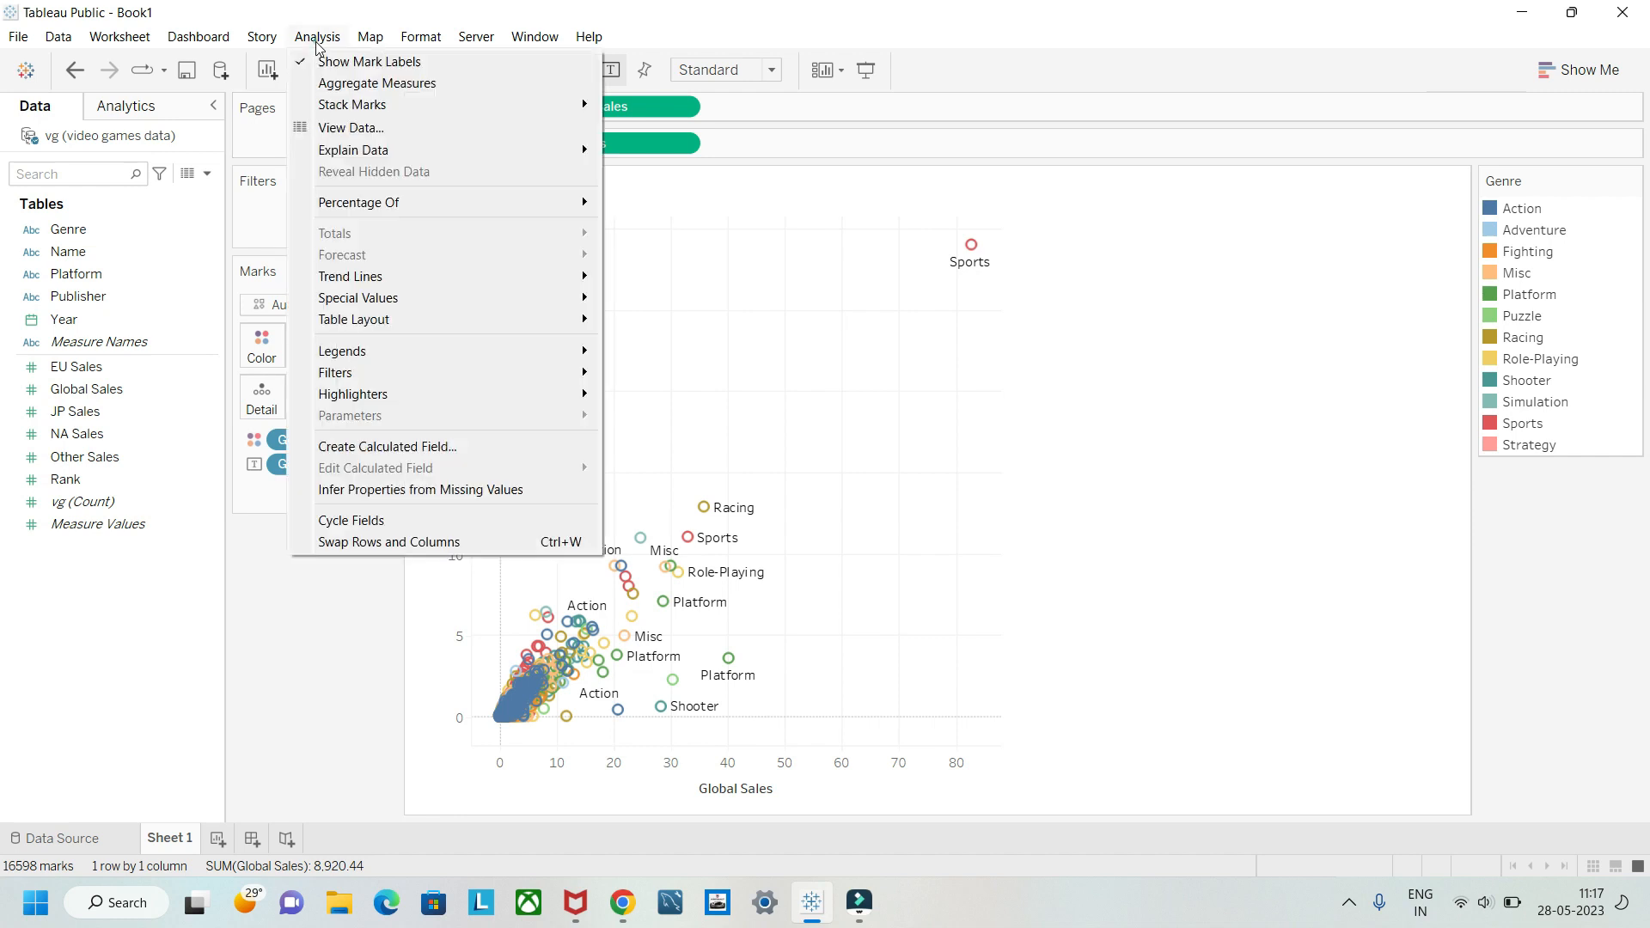
click(325, 80)
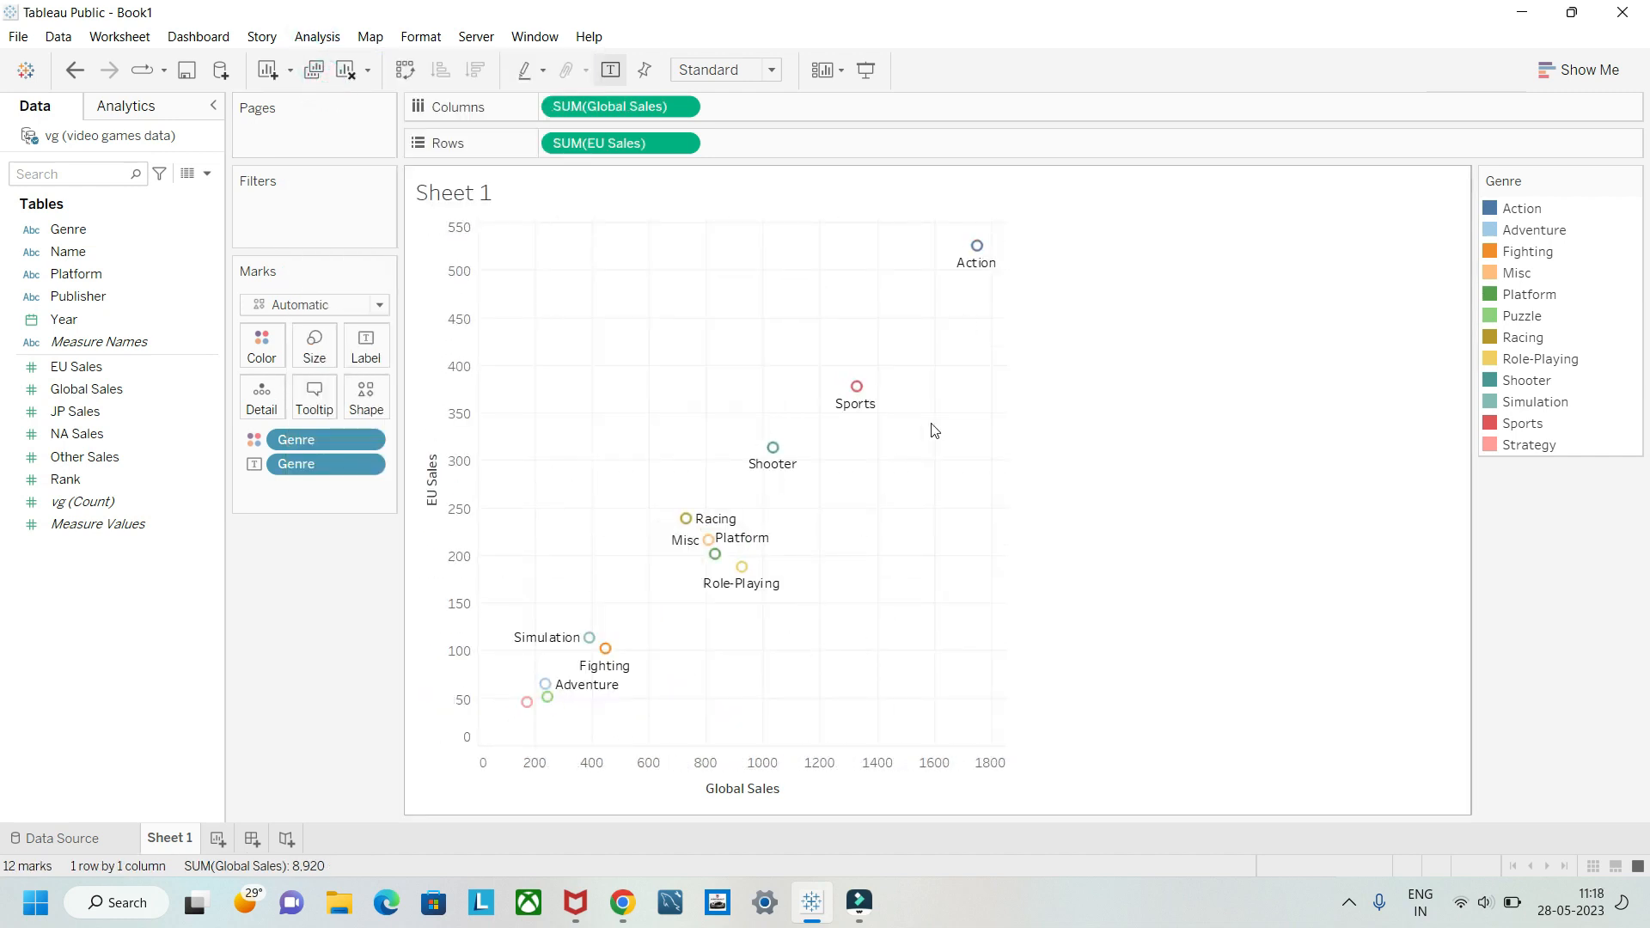
mouse_move(979, 258)
mouse_move(682, 539)
click(325, 34)
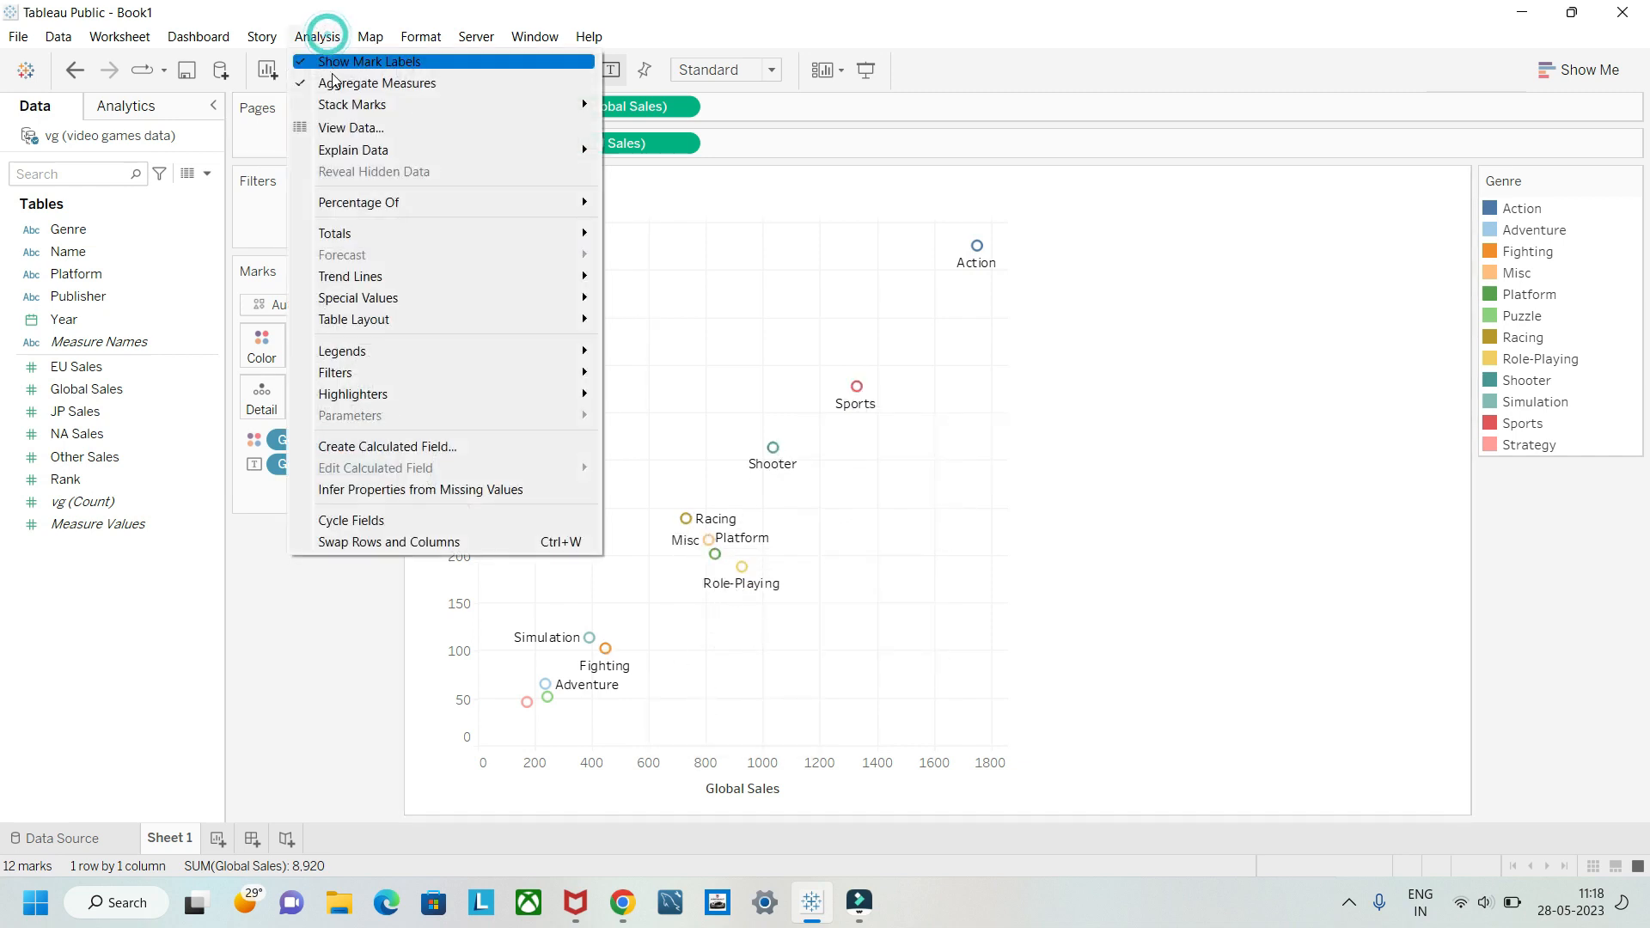
click(335, 83)
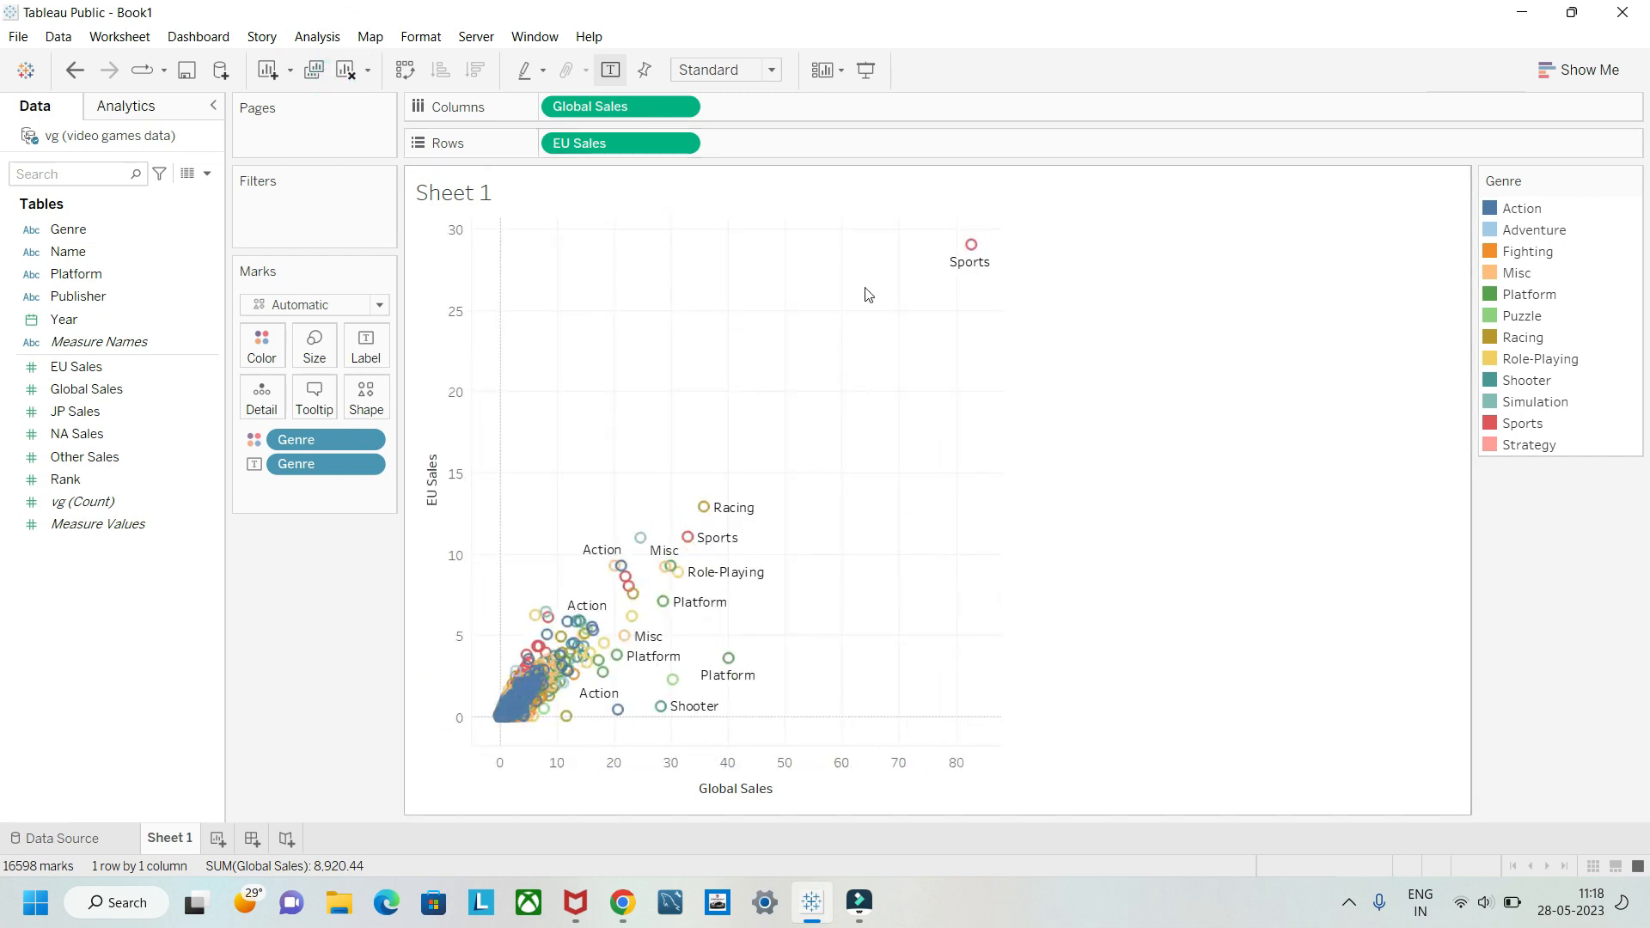